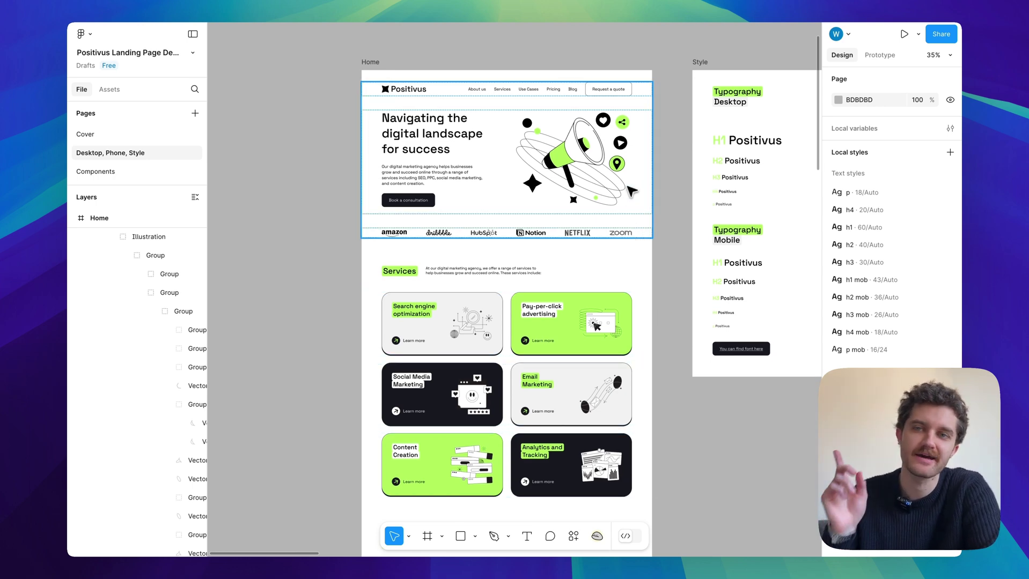
Zoom out on the Positivus Figma file and select the Home and Style guide frames together.
scroll(692, 204, down, 5)
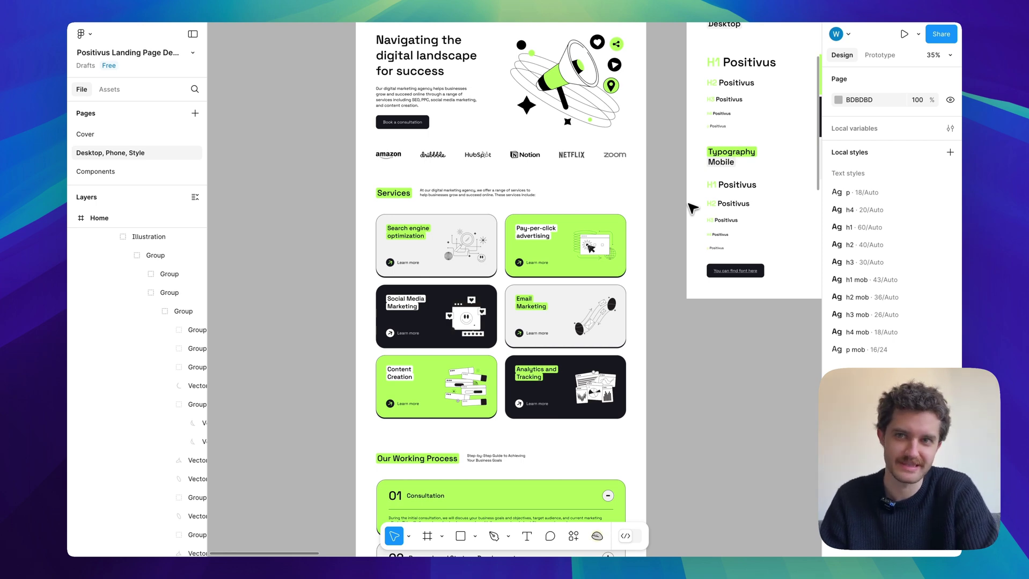
scroll(719, 357, down, 2)
scroll(714, 348, down, 3)
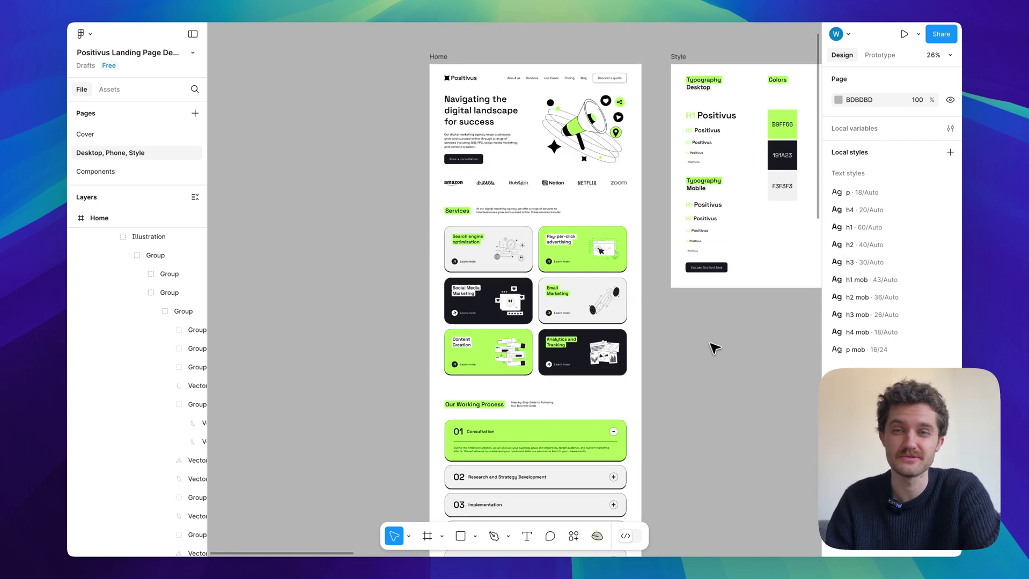
scroll(713, 347, up, 3)
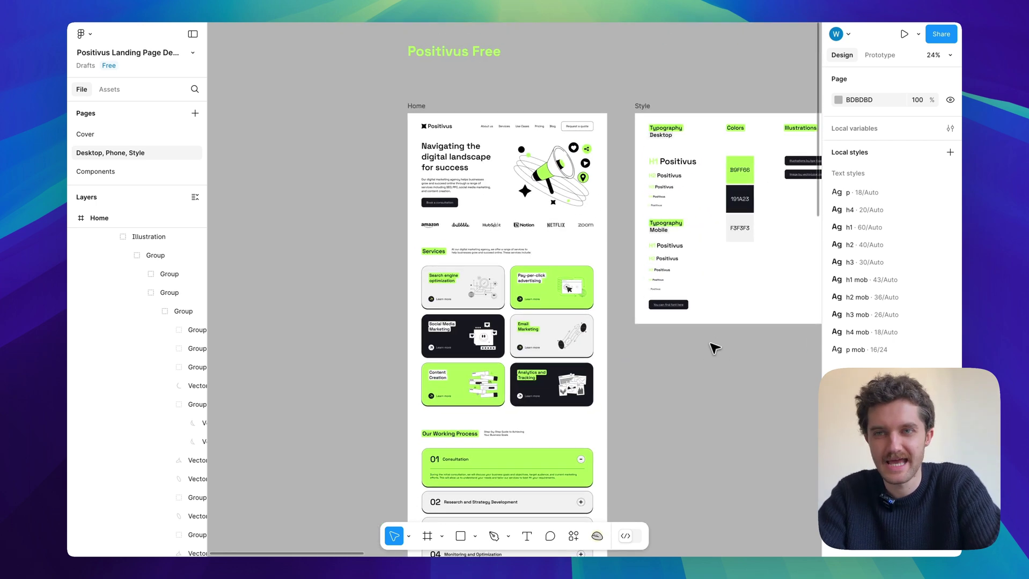
click(567, 111)
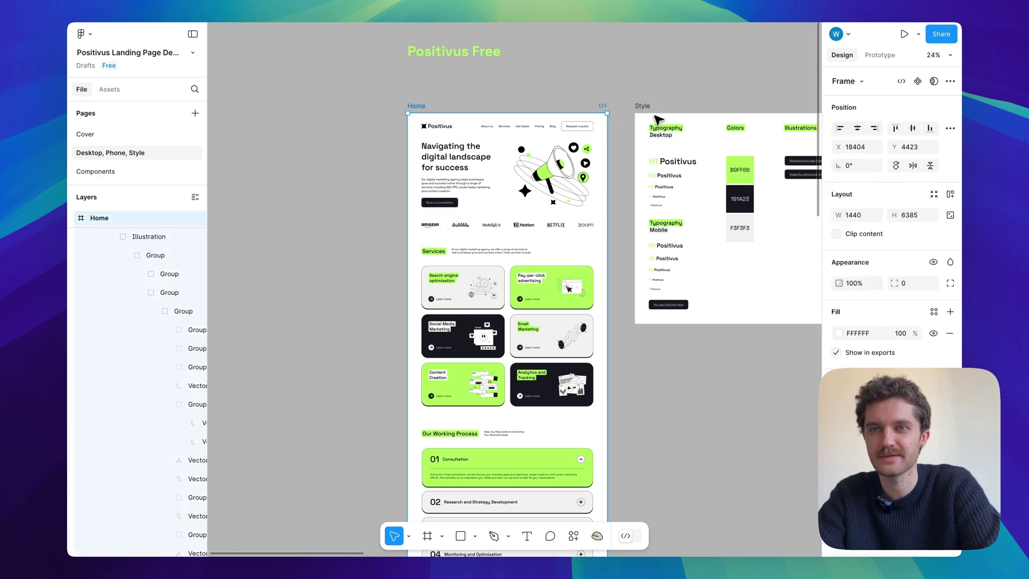
shift+click(649, 260)
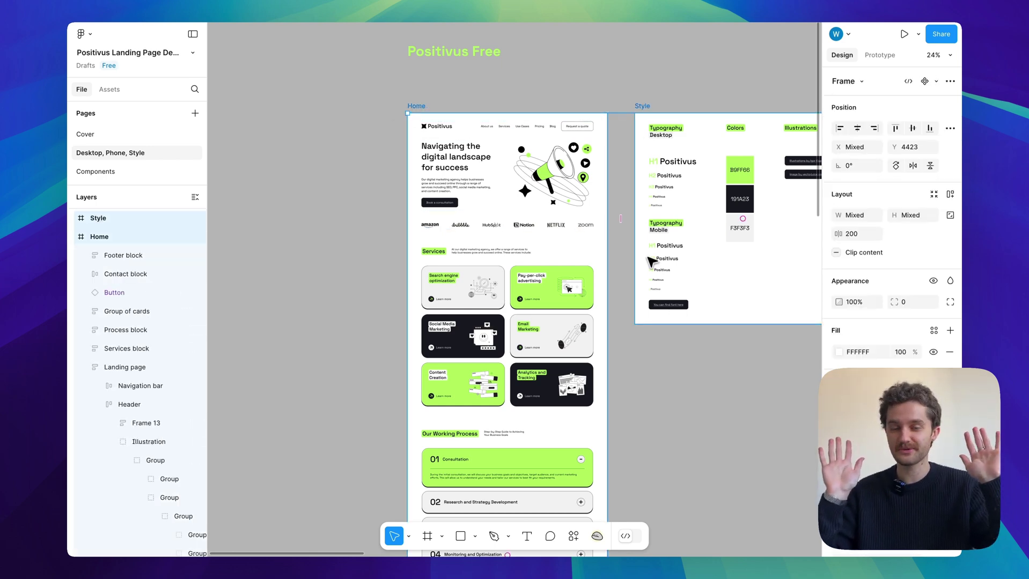
scroll(646, 352, down, 15)
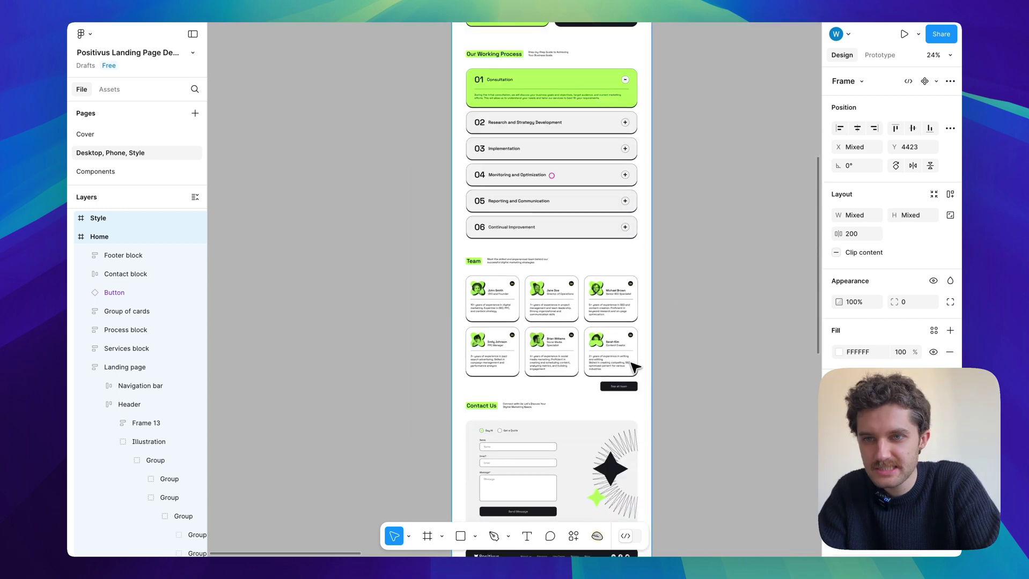
scroll(635, 368, up, 20)
scroll(634, 368, down, 1)
scroll(635, 368, right, 1)
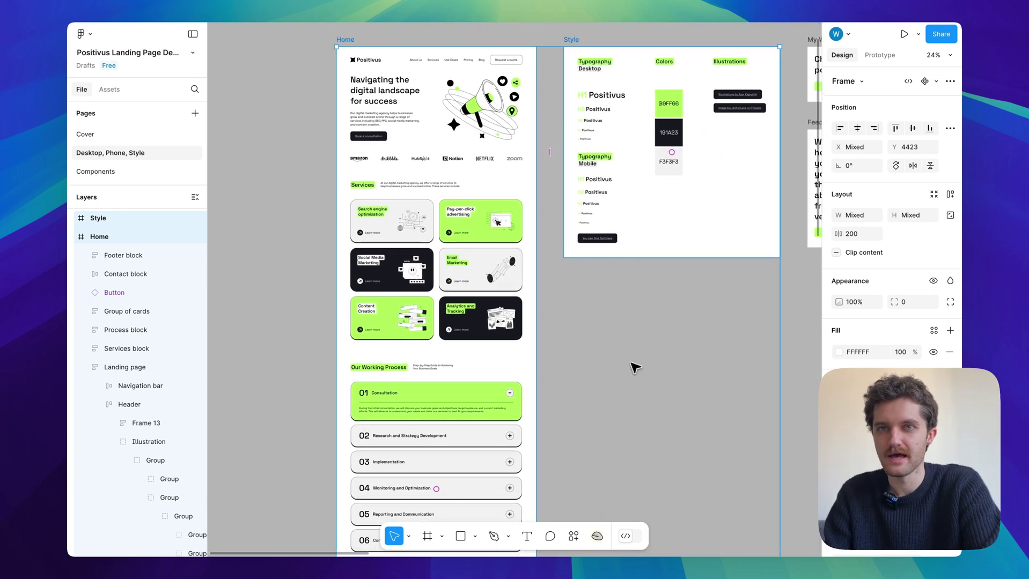
scroll(633, 365, up, 2)
scroll(633, 365, left, 2)
scroll(632, 362, up, 3)
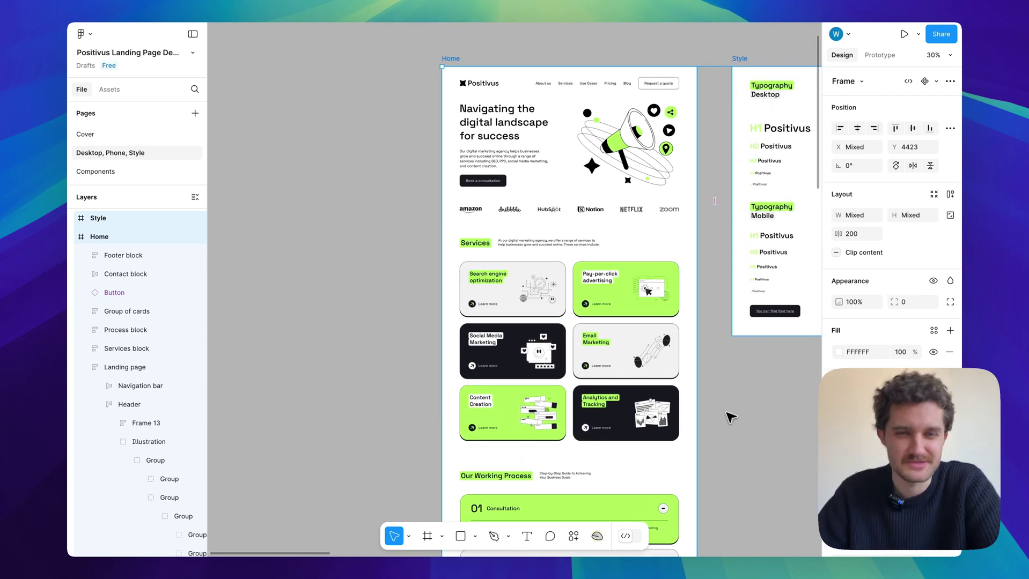
scroll(730, 417, down, 1)
scroll(731, 417, right, 1)
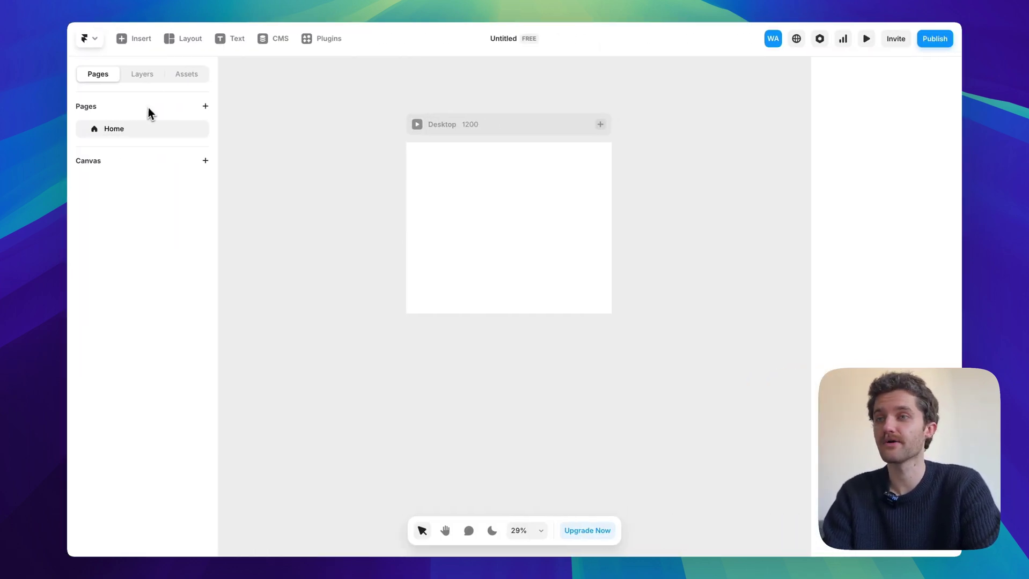
Browse the Layers, Assets and Pages panels of the empty Framer project.
click(152, 78)
click(179, 76)
click(140, 81)
click(102, 79)
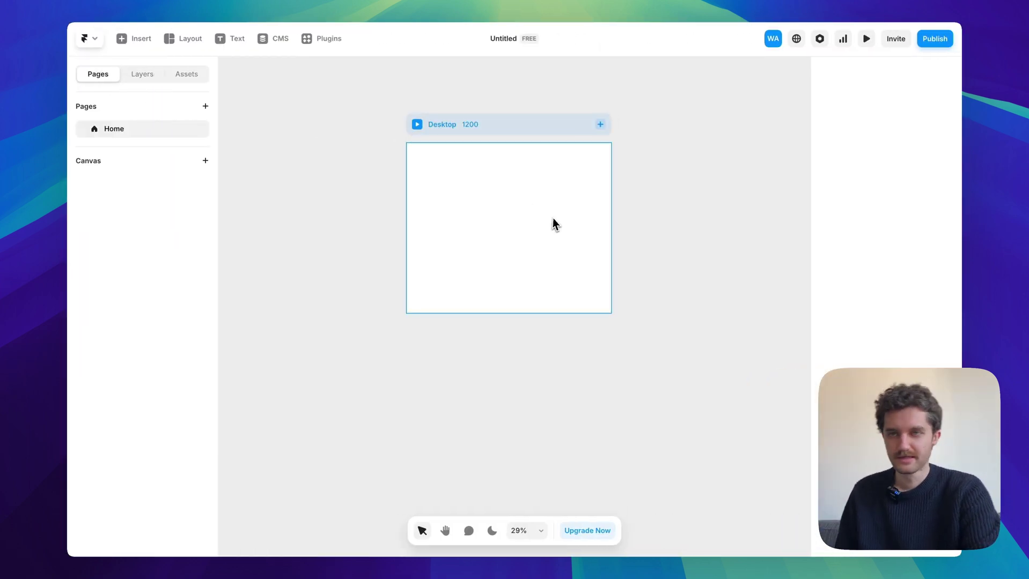
Zoom into the blank Desktop frame and start a 10:00 Clock countdown.
scroll(556, 219, left, 1)
scroll(556, 219, up, 5)
scroll(556, 219, up, 1)
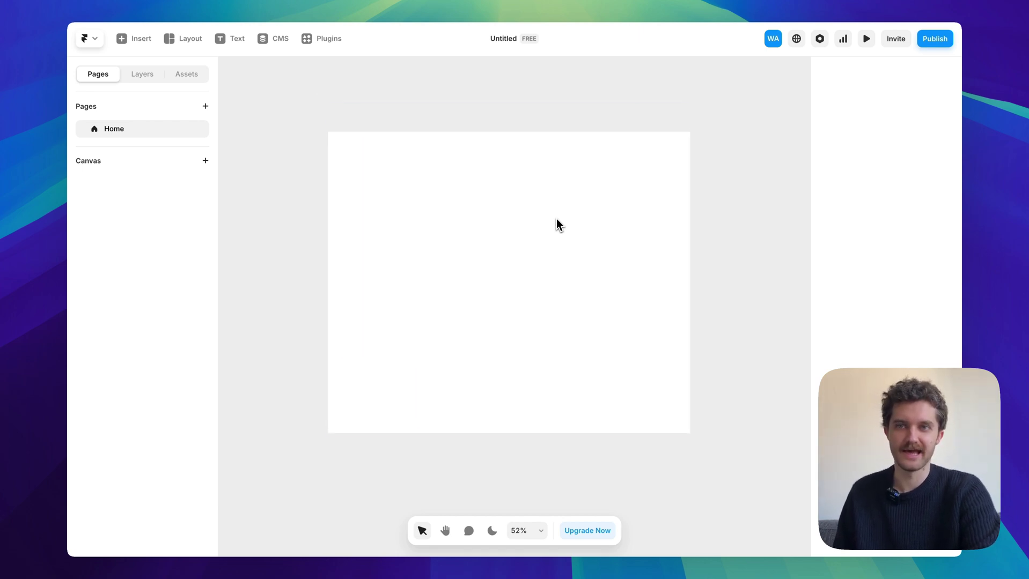
scroll(556, 219, left, 1)
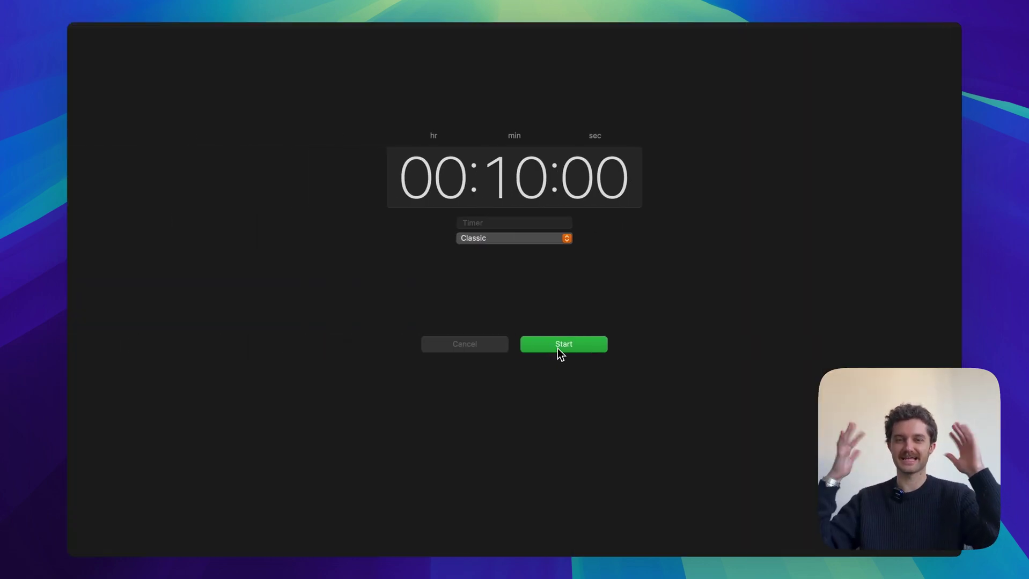
click(557, 349)
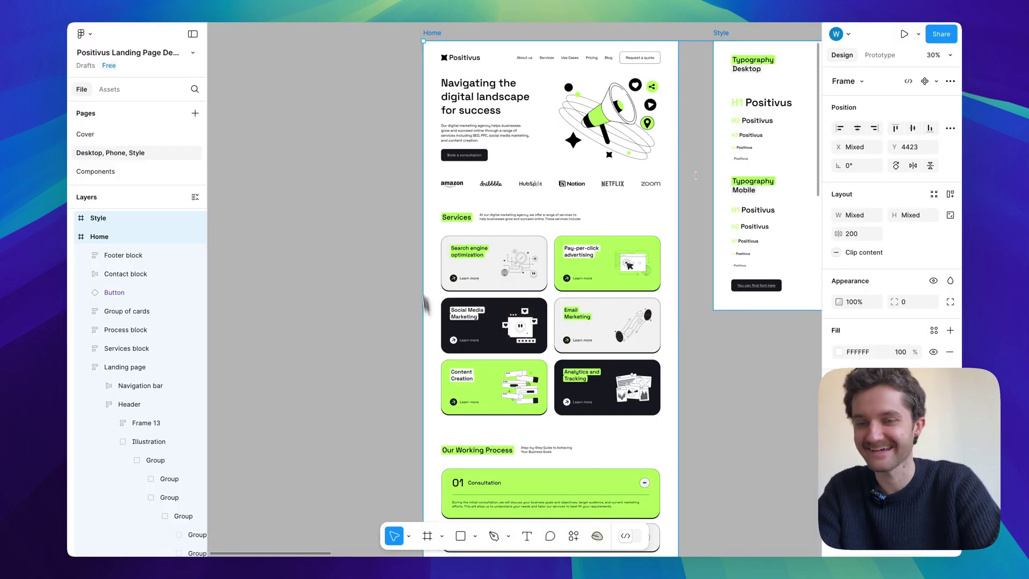
Run the Figma to HTML with Framer plugin and copy the Home and Style frames (398 layers).
click(574, 536)
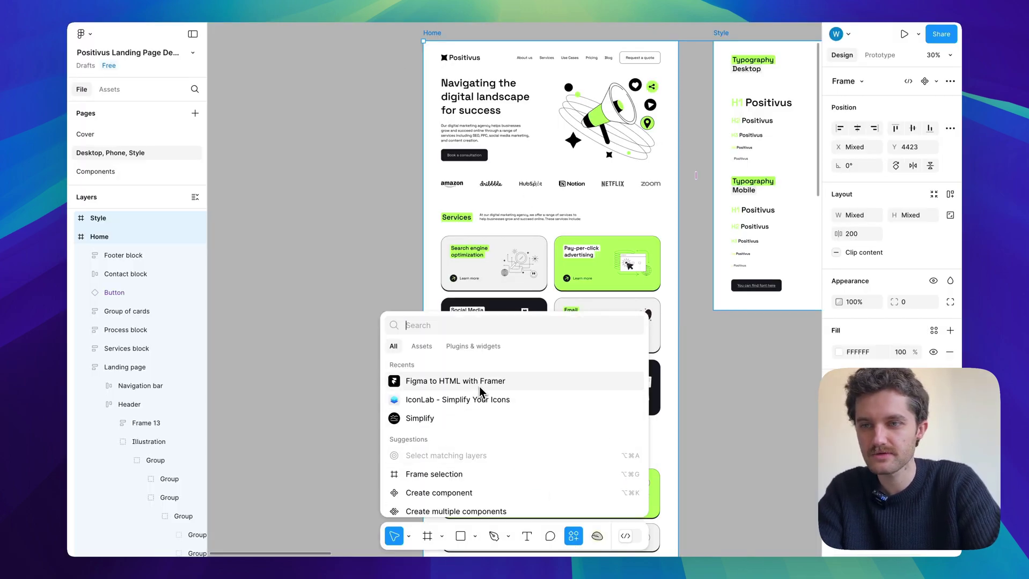
click(510, 381)
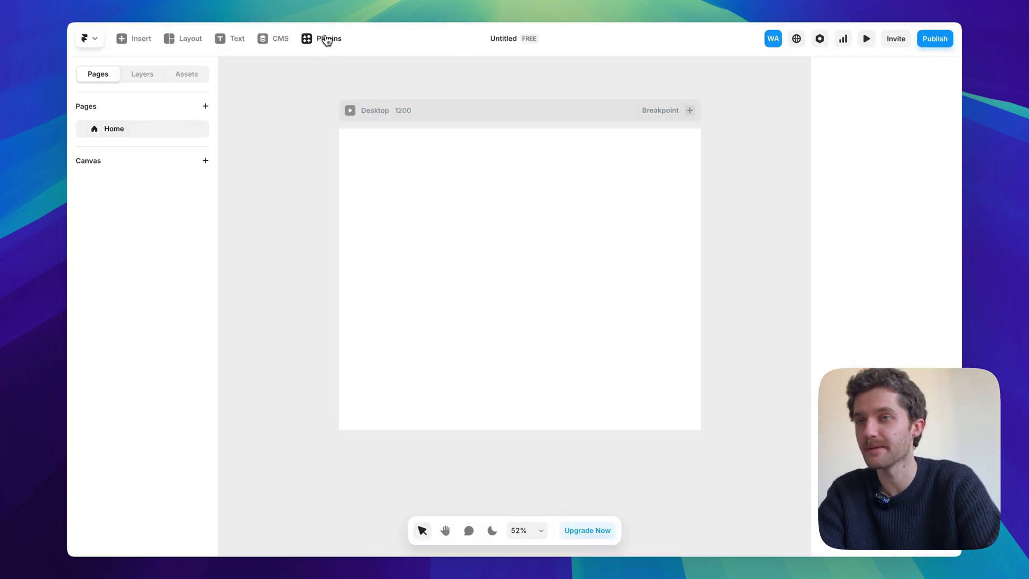
click(322, 38)
click(422, 295)
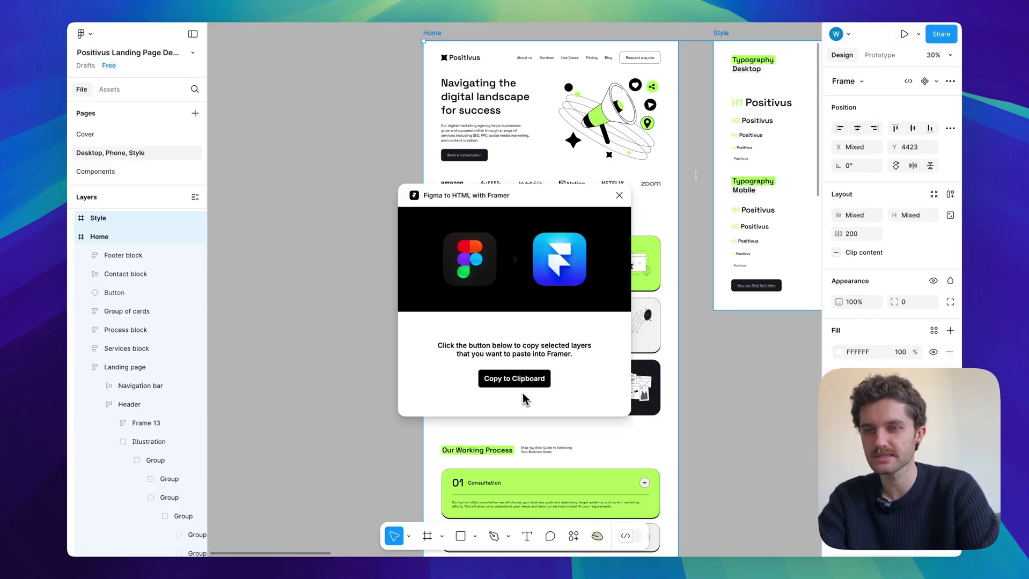
click(520, 382)
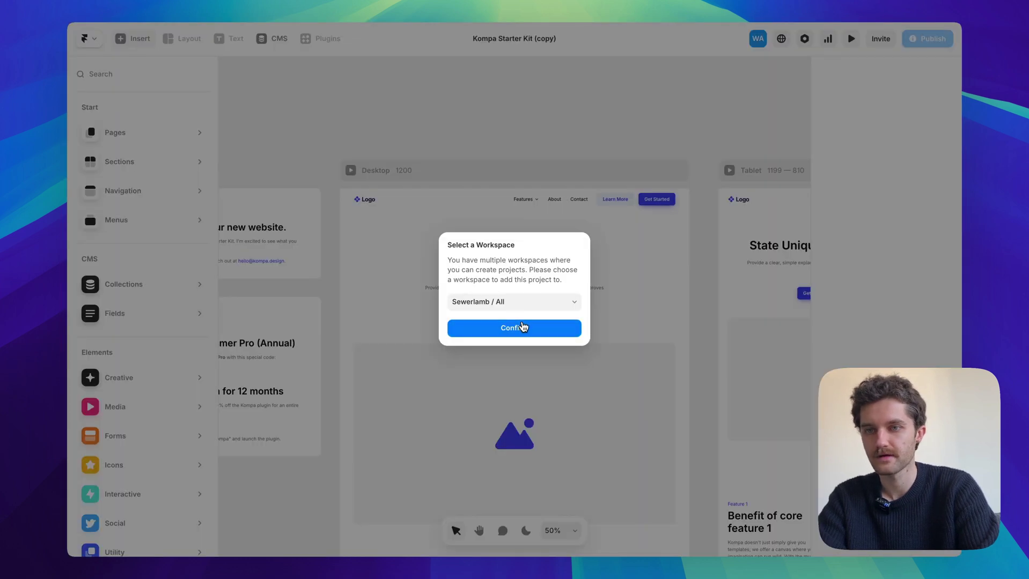
Choose a workspace for the Kompa Starter Kit copy and delete the Welcome note frame.
click(523, 327)
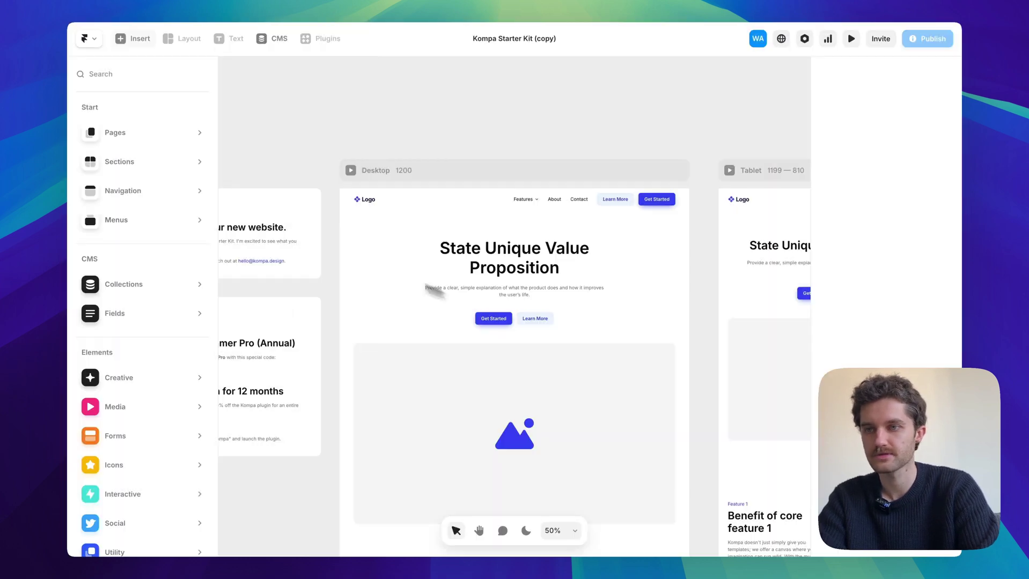
click(467, 156)
scroll(472, 172, left, 5)
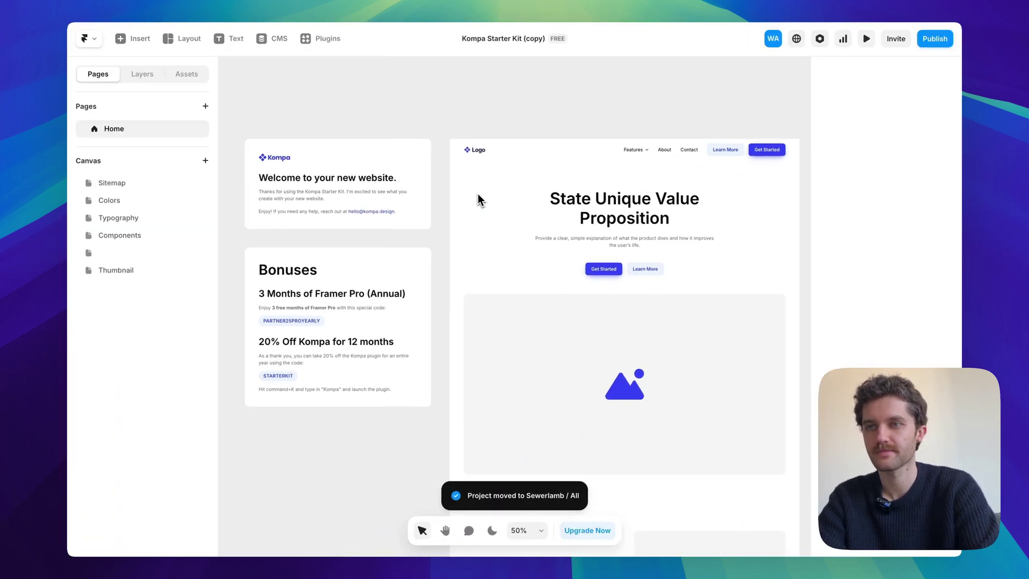
click(259, 131)
key(Delete)
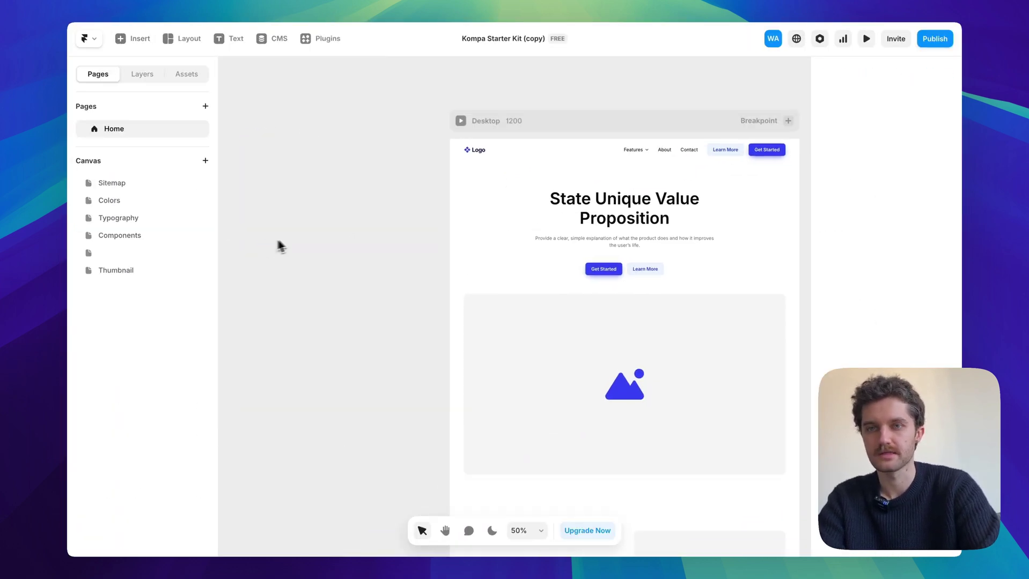
Pan across the canvas as the Home and Style frames import beside the Desktop, Tablet and Phone pages.
scroll(442, 230, down, 8)
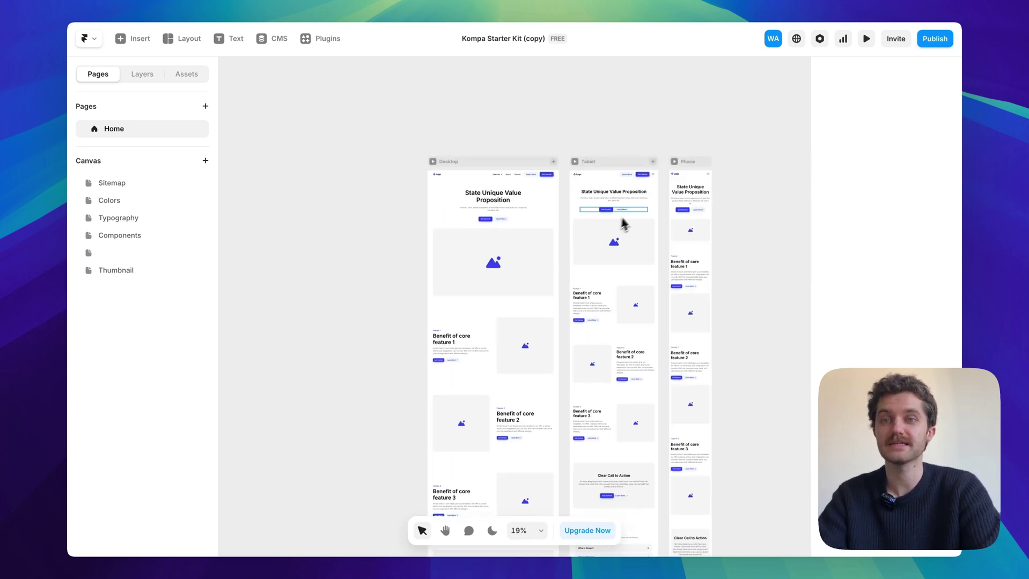
scroll(569, 335, left, 5)
scroll(465, 258, left, 3)
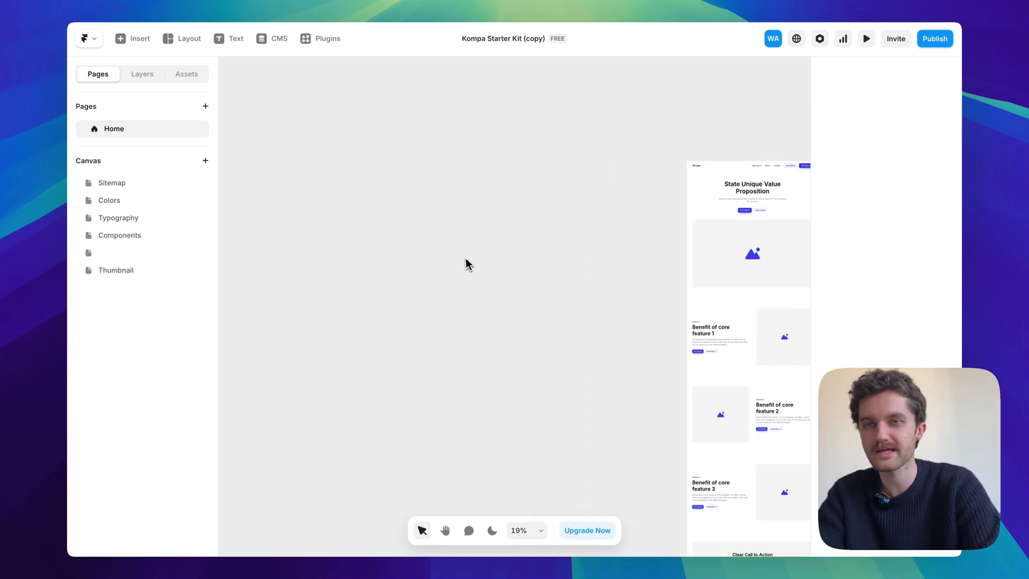
scroll(465, 258, down, 1)
scroll(573, 259, right, 2)
scroll(572, 259, right, 4)
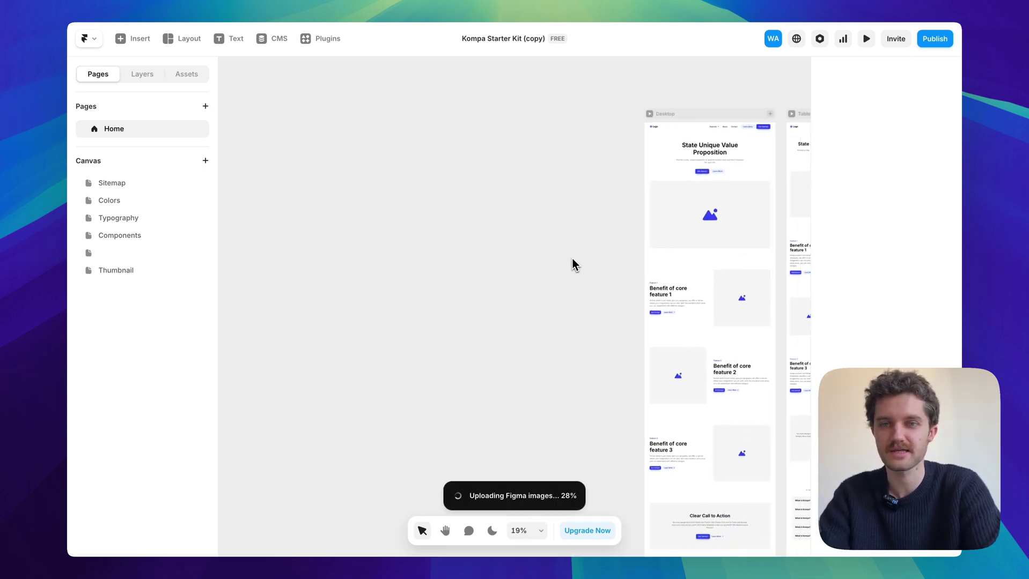
scroll(662, 216, down, 4)
scroll(670, 302, down, 3)
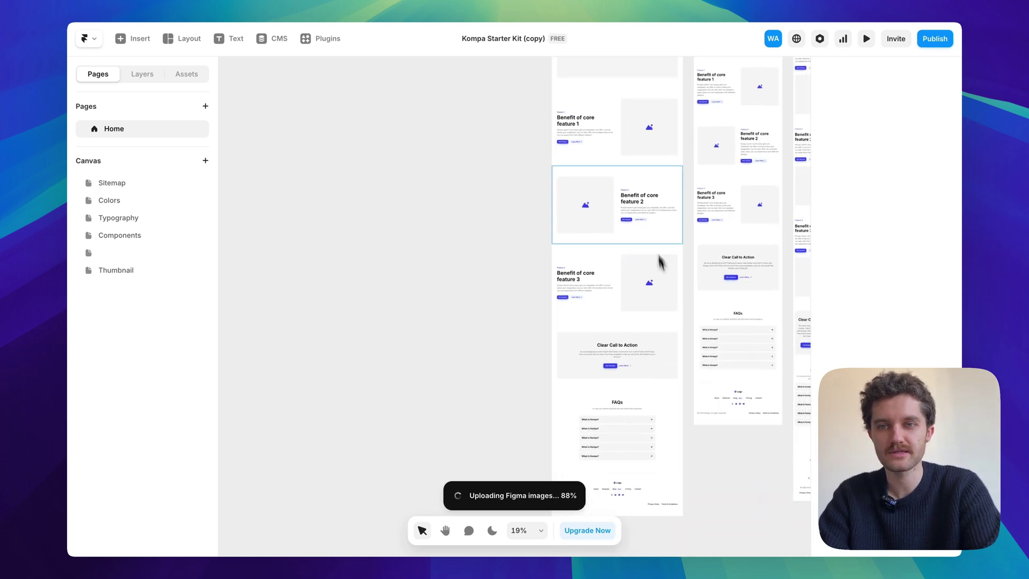
scroll(624, 310, down, 6)
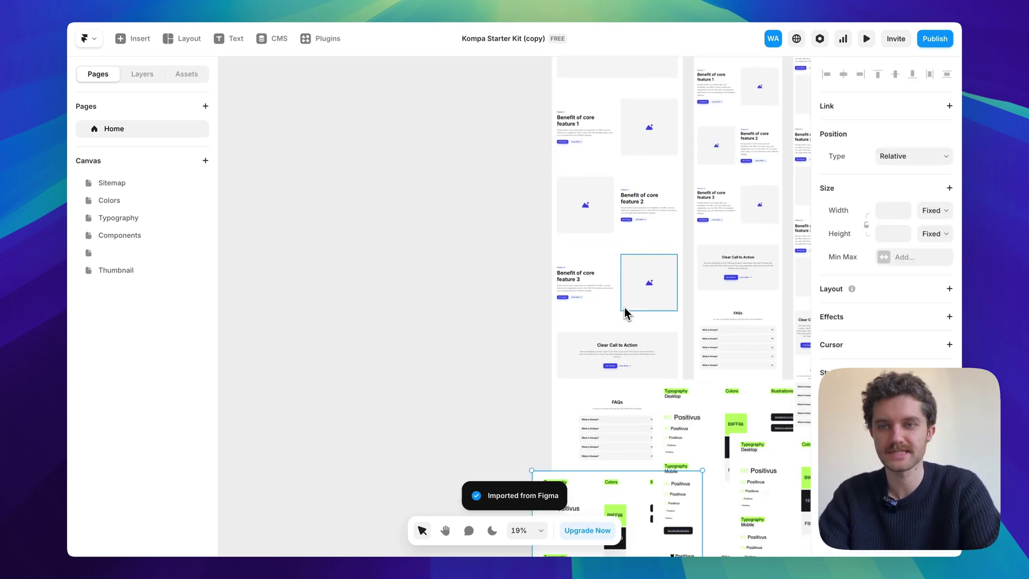
Place the Home and Style frames side by side, aligned at the top of the canvas.
drag(632, 354, 359, 170)
click(489, 210)
drag(291, 132, 431, 263)
shift+click(298, 261)
drag(297, 262, 304, 84)
scroll(305, 84, up, 5)
drag(319, 258, 317, 96)
click(480, 306)
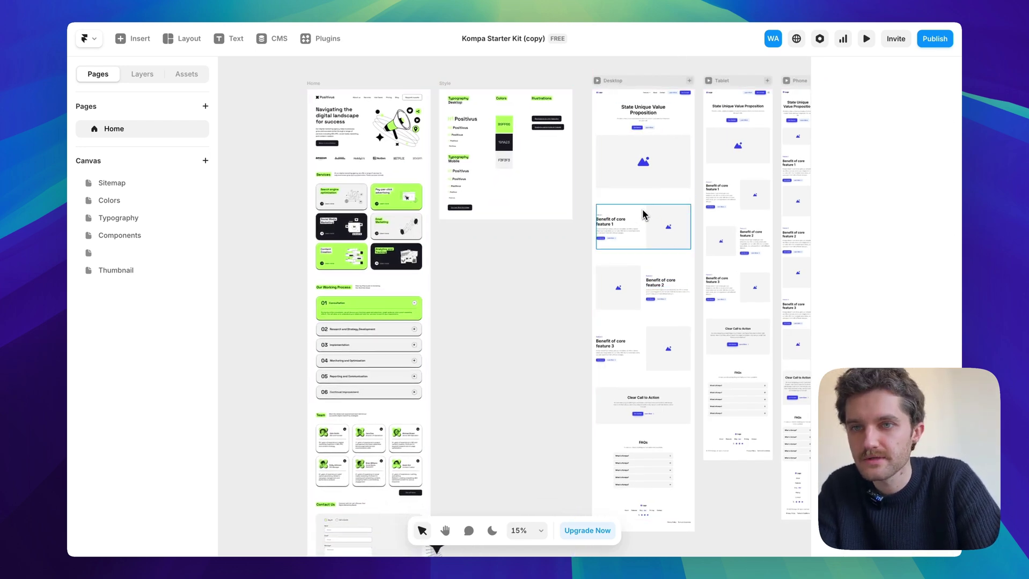
Move the 'Benefit of core feature 1' section above the hero, then delete the starter hero.
click(642, 209)
click(642, 201)
key(Up)
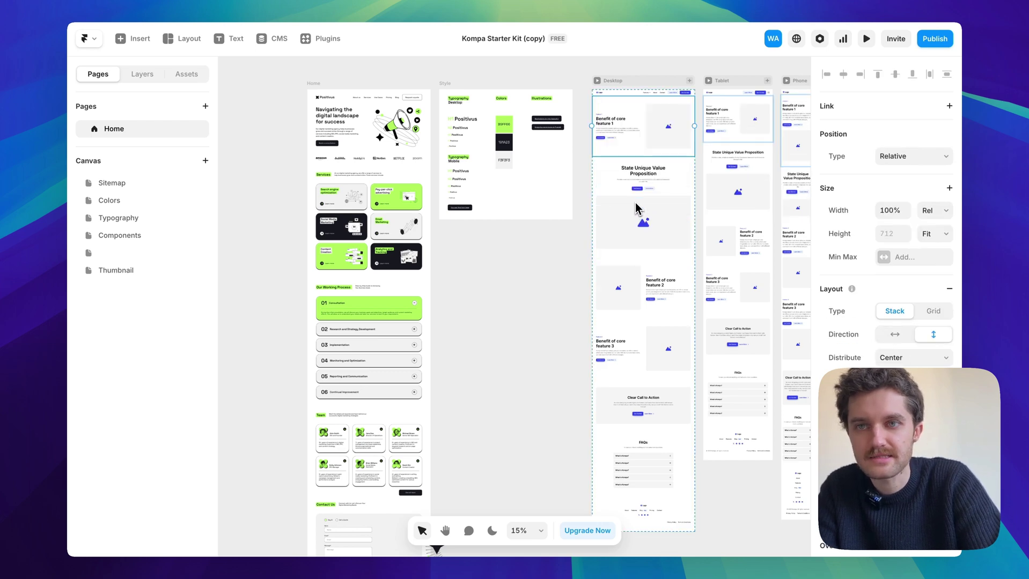
click(612, 166)
scroll(611, 168, down, 3)
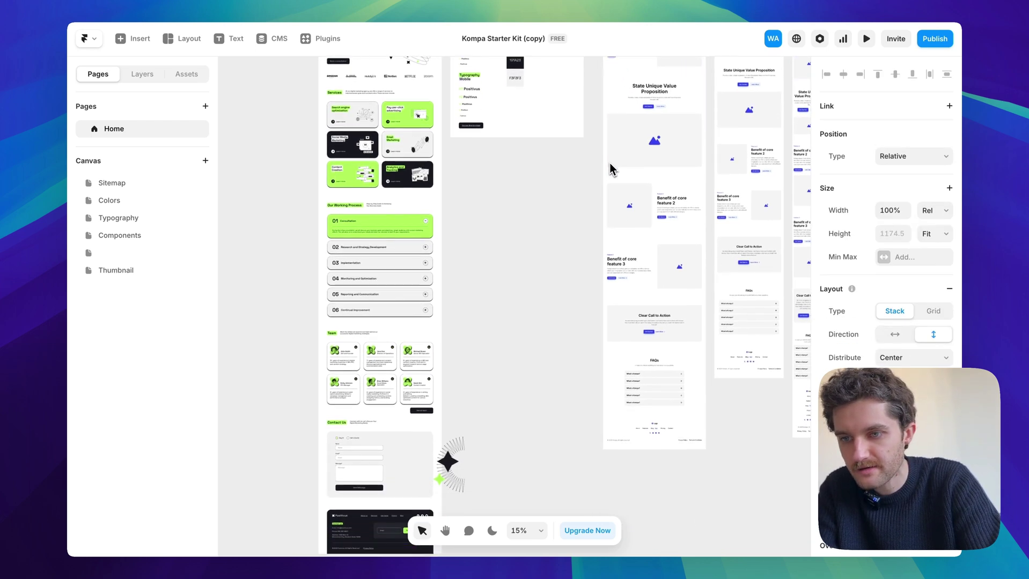
scroll(610, 164, up, 2)
key(Delete)
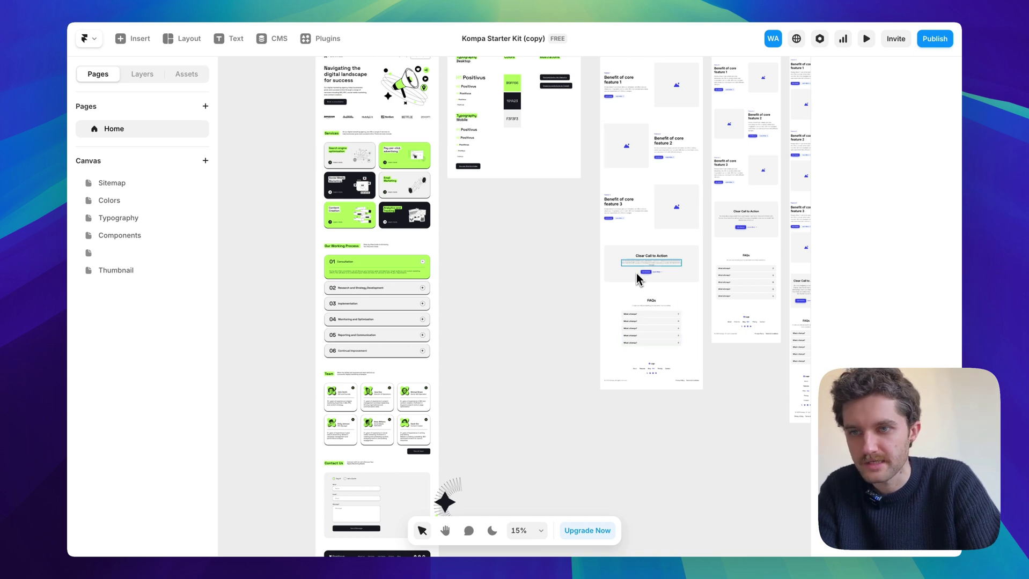
Paste the Process block beside the FAQ accordion row variants for reference.
scroll(661, 328, up, 5)
double_click(661, 328)
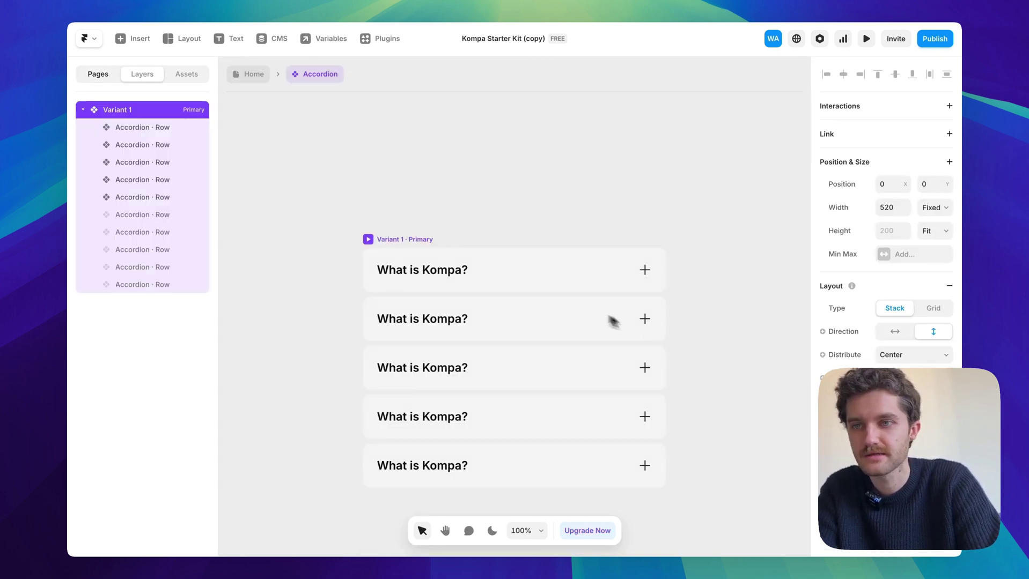
click(270, 75)
scroll(586, 247, down, 5)
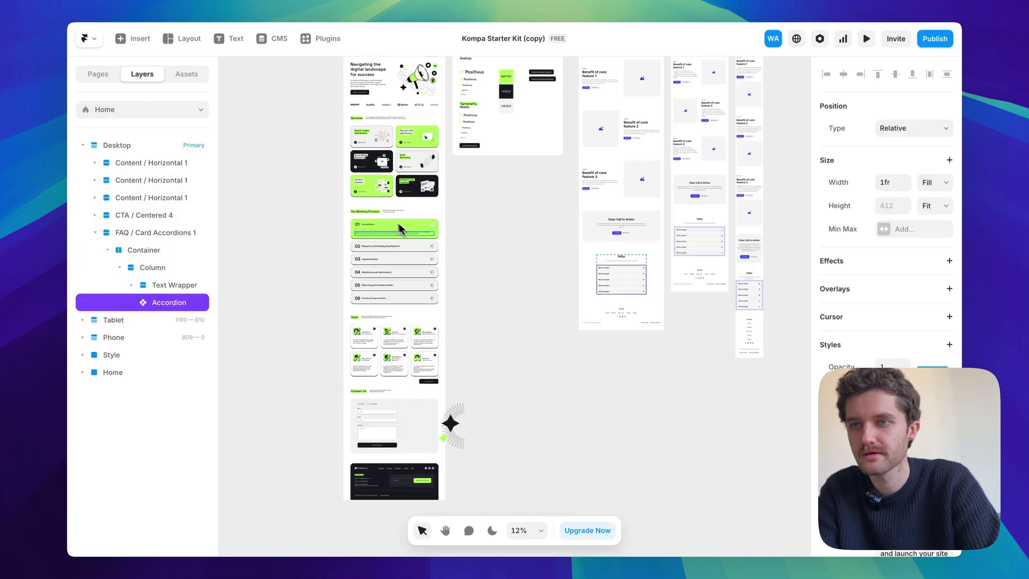
click(444, 233)
click(612, 259)
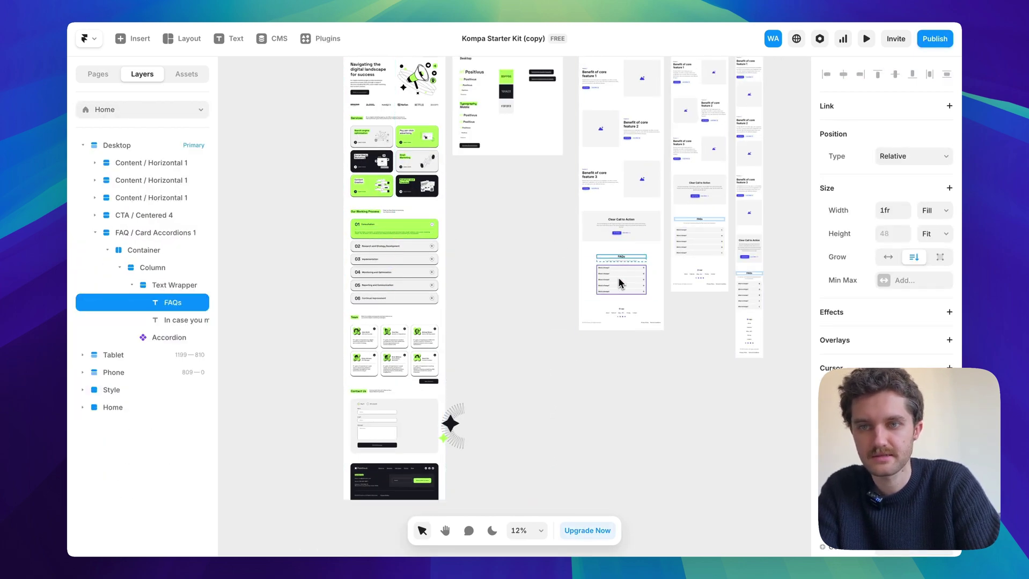
double_click(621, 281)
double_click(469, 214)
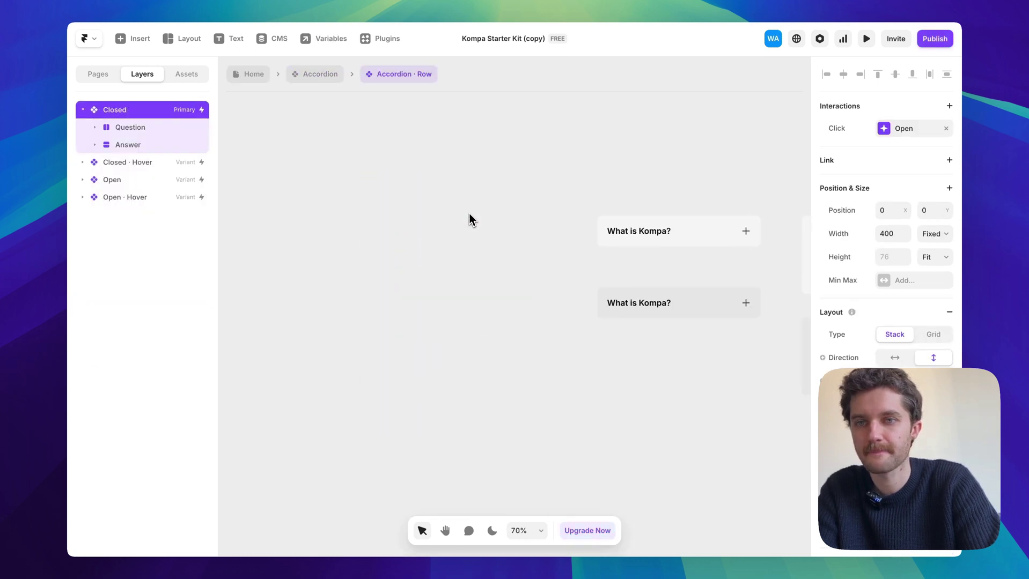
click(436, 221)
key(ctrl+v)
scroll(523, 180, down, 5)
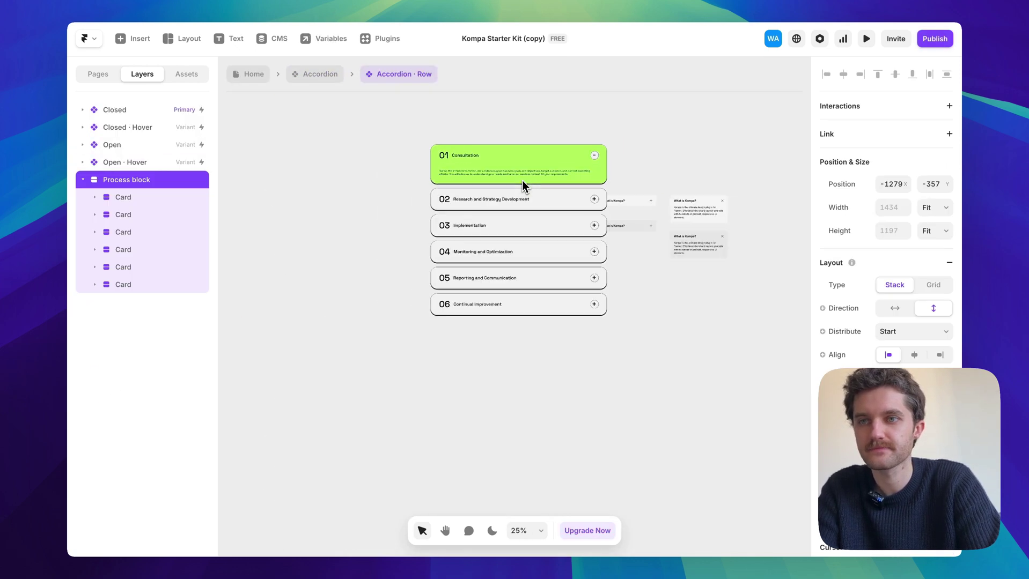
drag(574, 164, 538, 208)
click(669, 162)
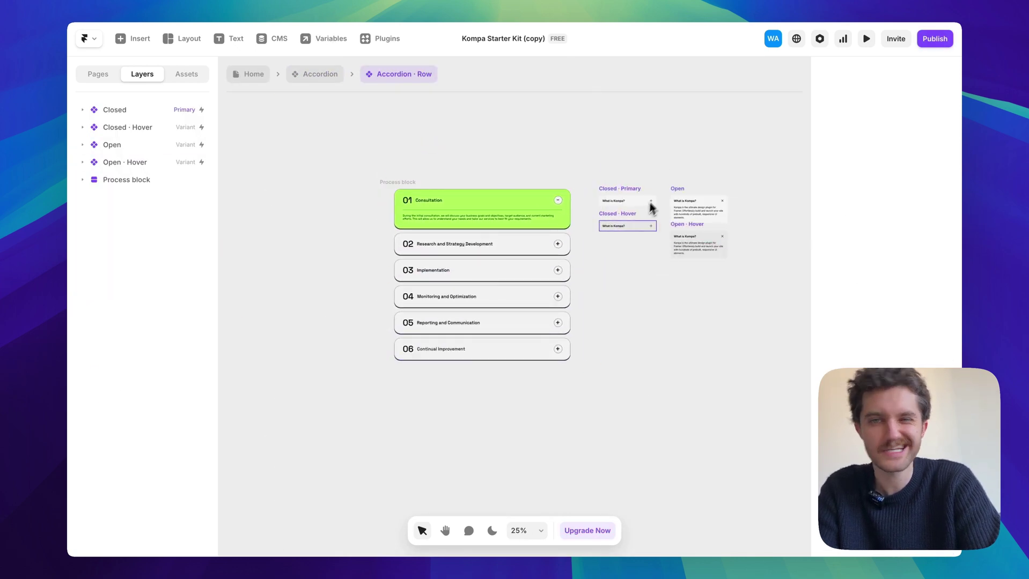
Wrap the closed row's plus icon in its own stack with 10 padding.
scroll(643, 214, up, 3)
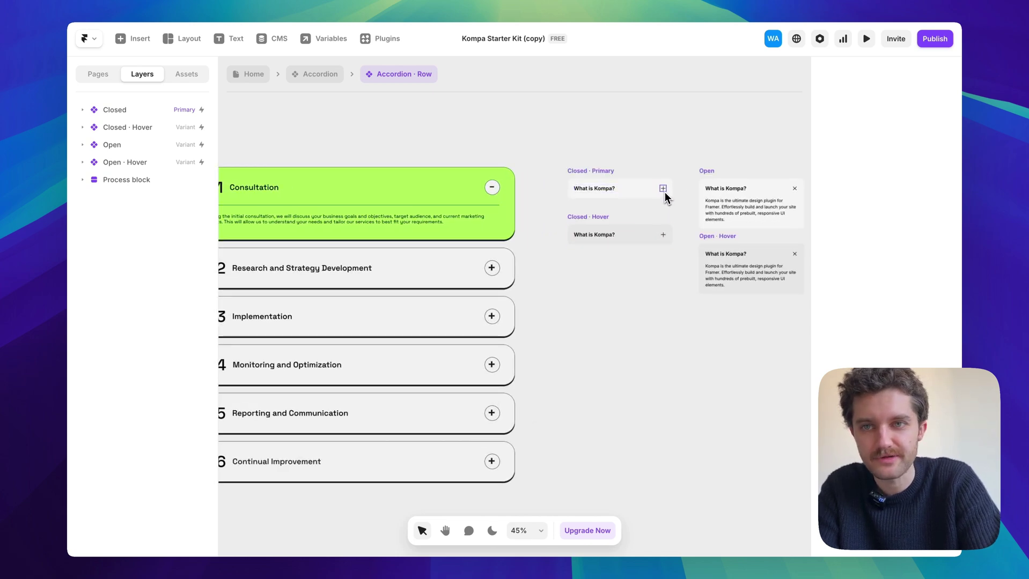
click(664, 192)
click(642, 190)
scroll(886, 215, down, 5)
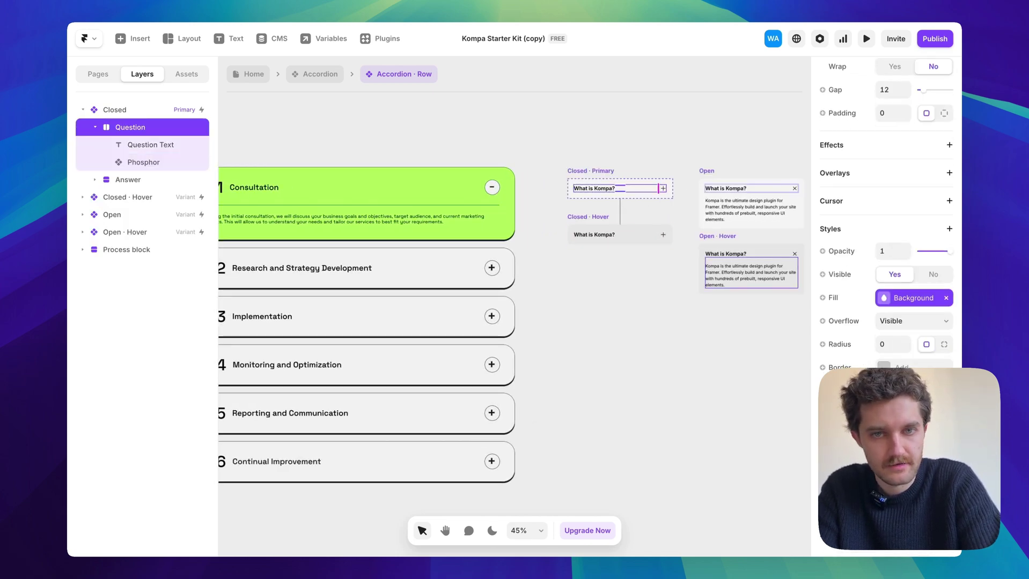
click(661, 151)
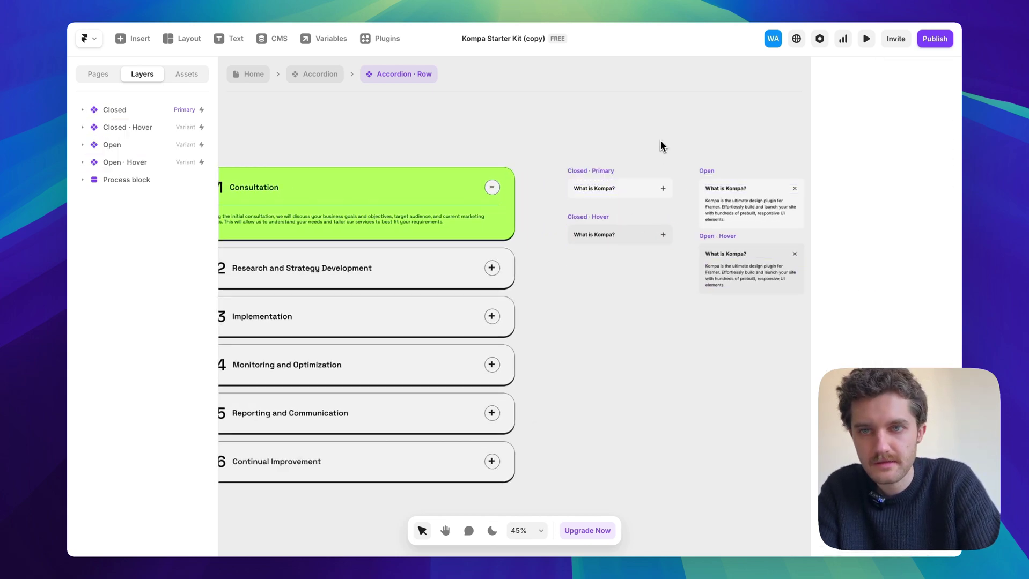
click(665, 190)
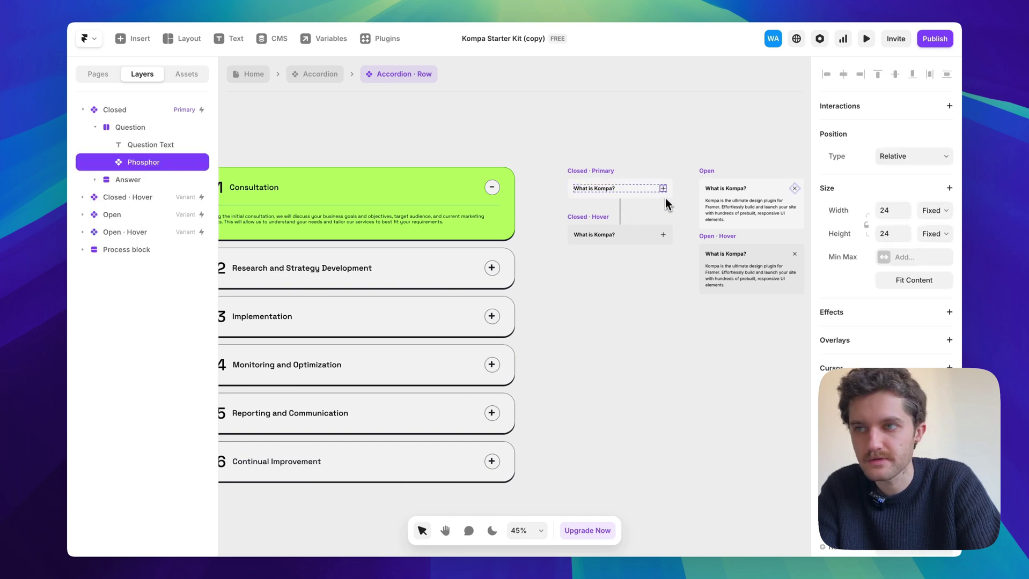
key(super+Return)
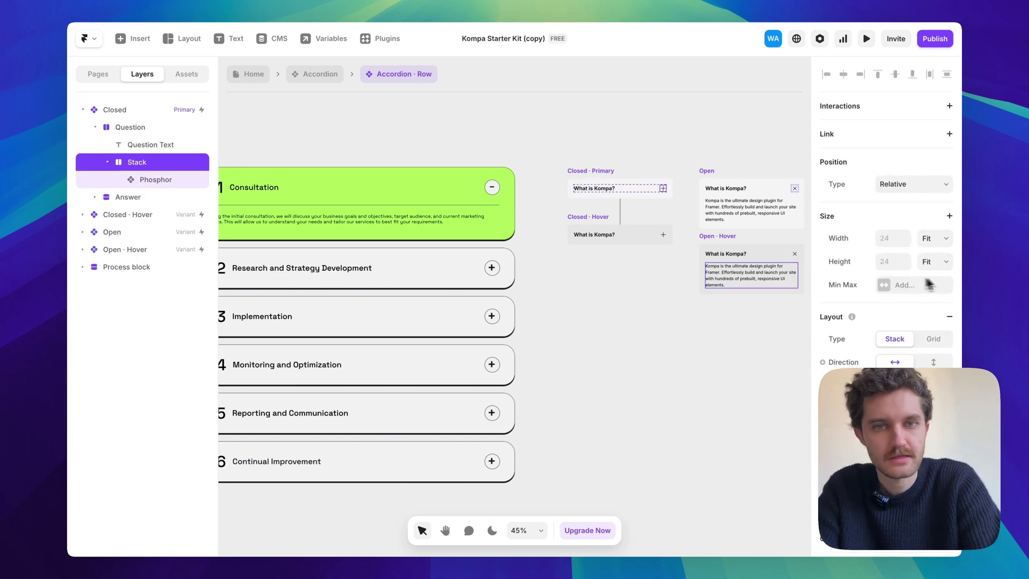
scroll(944, 284, down, 4)
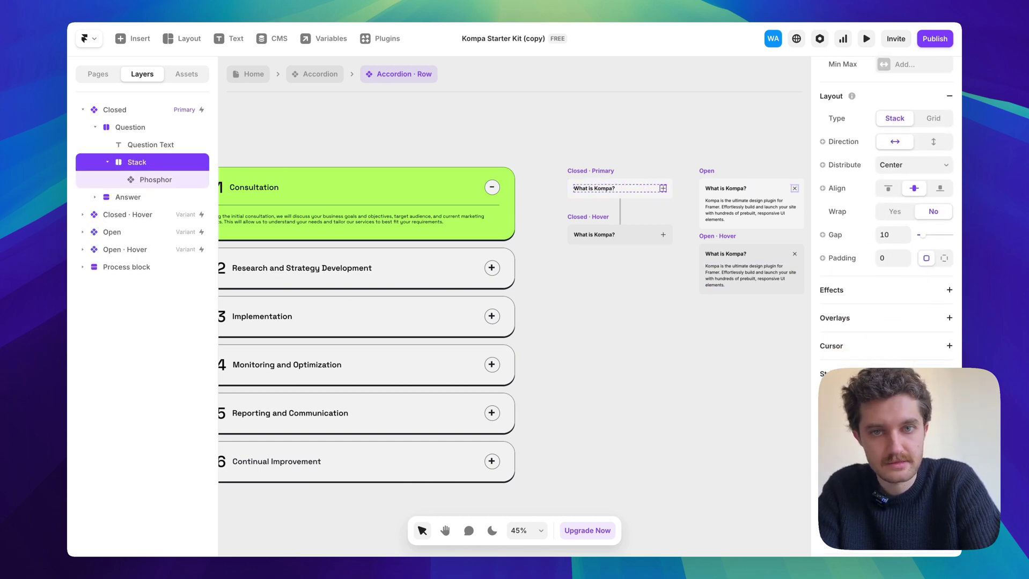
click(904, 259)
text(10)
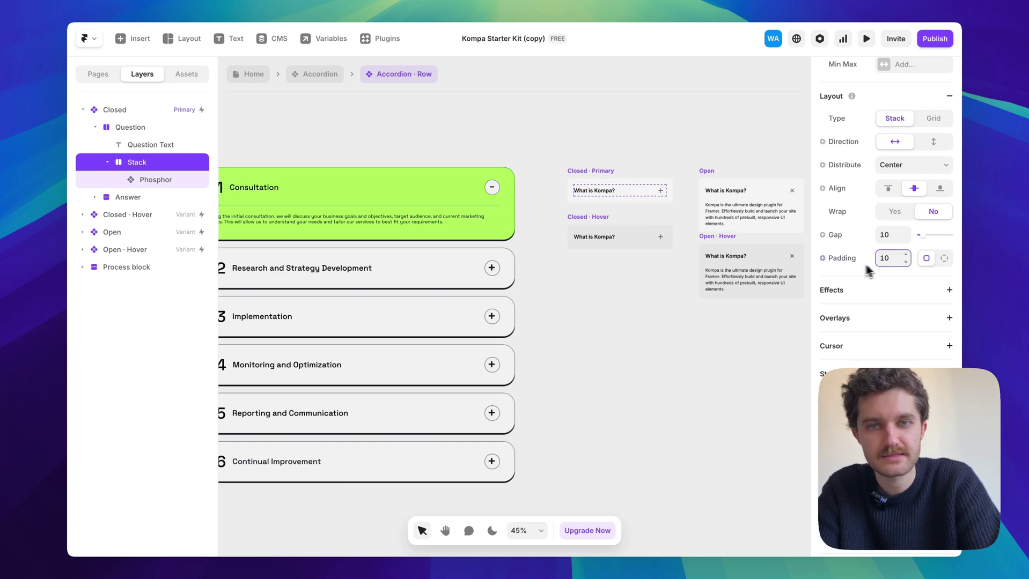
Give the icon stack a border and an F3F3F3 fill sampled from the Consultation card.
scroll(890, 270, down, 2)
click(915, 419)
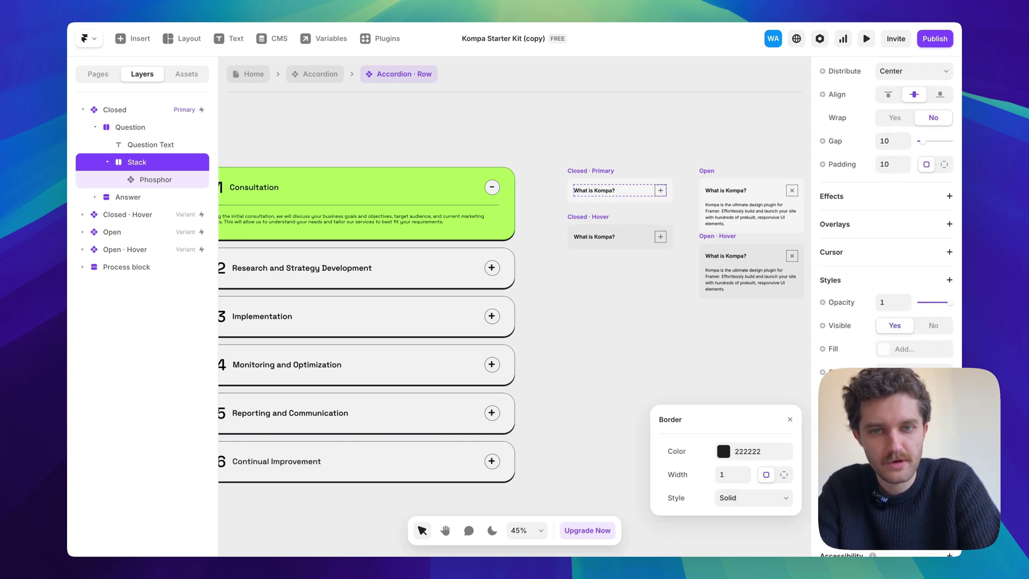
click(900, 351)
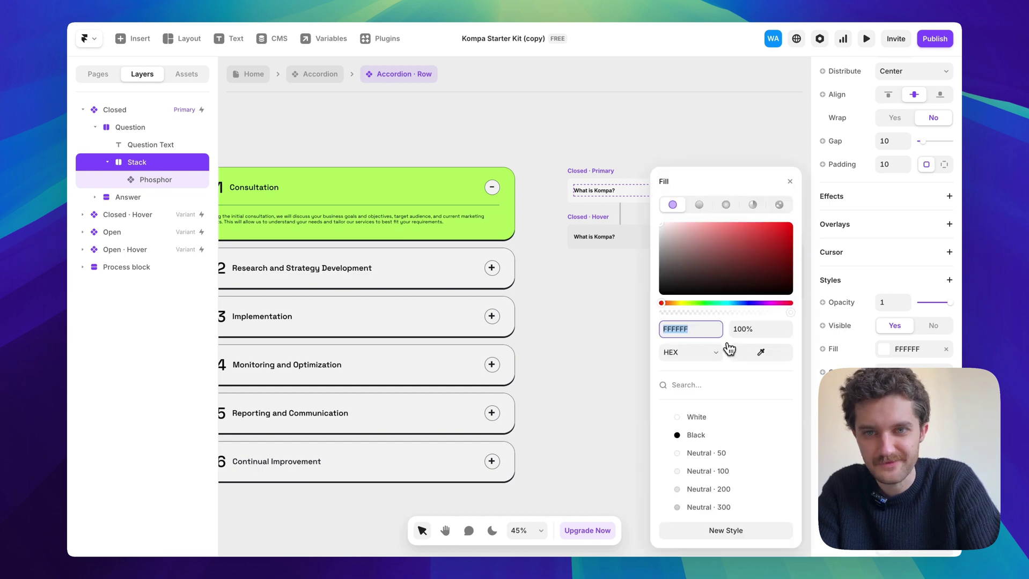
click(740, 352)
click(491, 195)
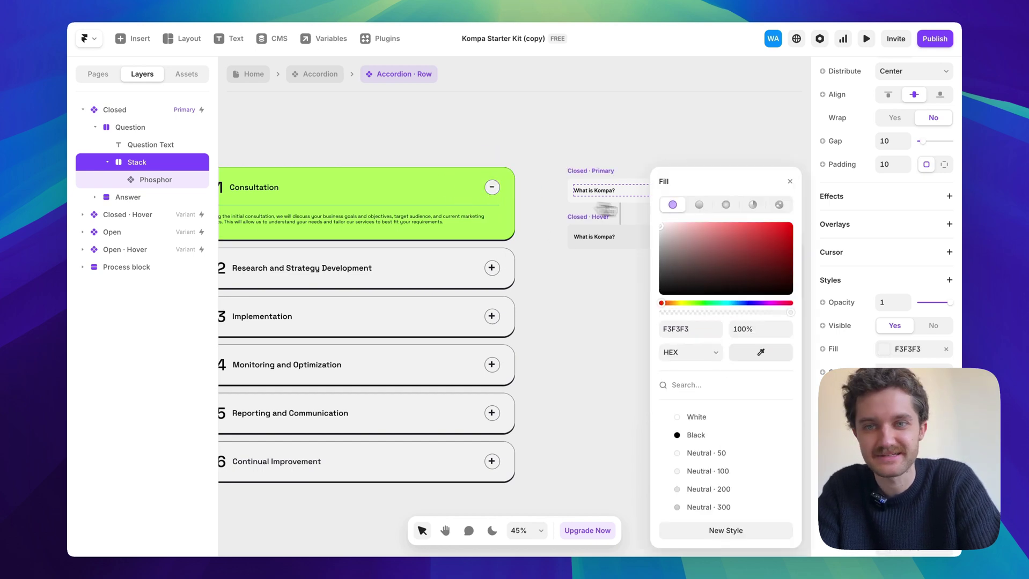
click(791, 183)
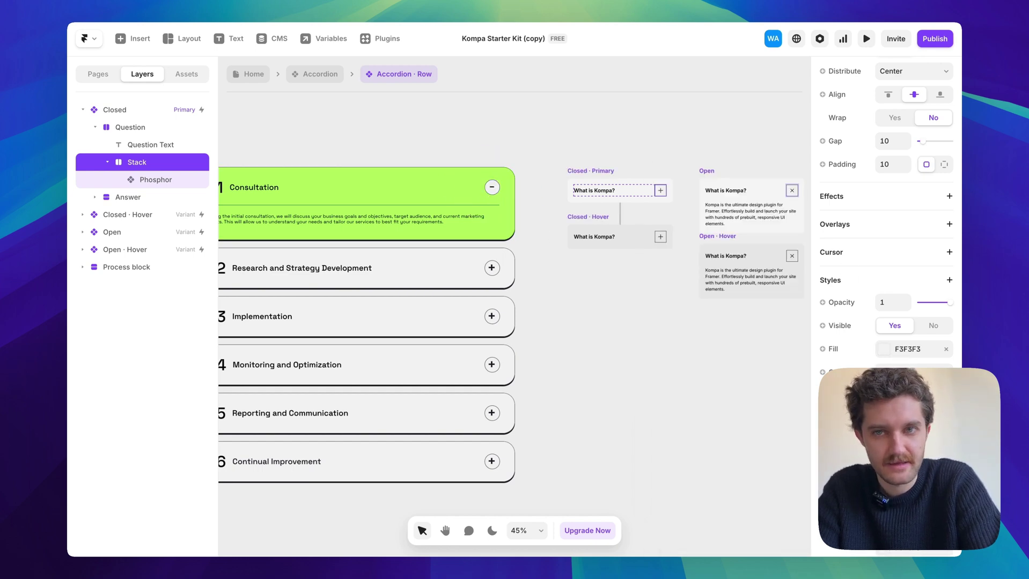
click(714, 327)
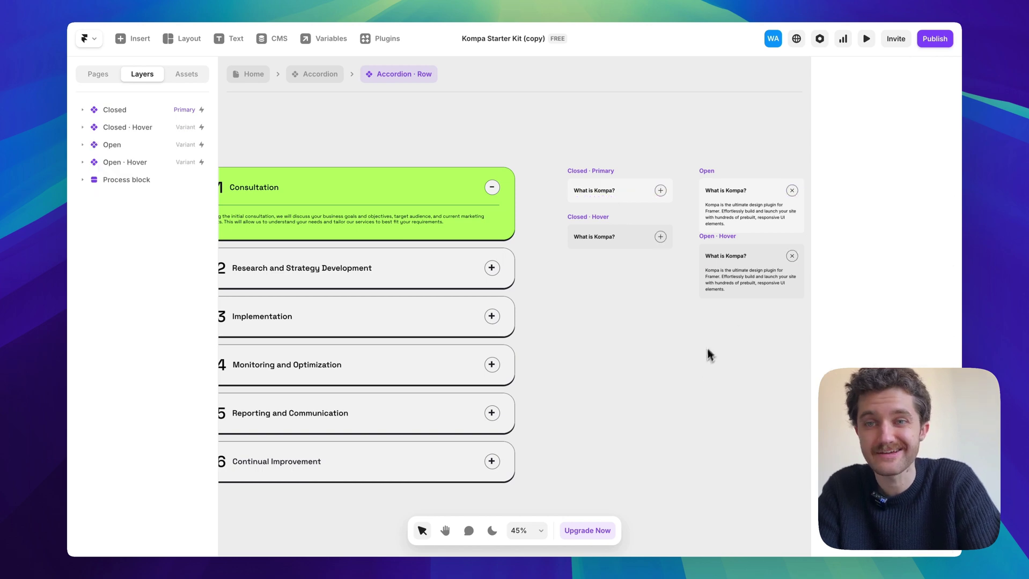
click(592, 171)
Detach the Closed · Primary fill variable, add a border with a 4-wide bottom edge, and round the corners to 24.
scroll(925, 359, down, 10)
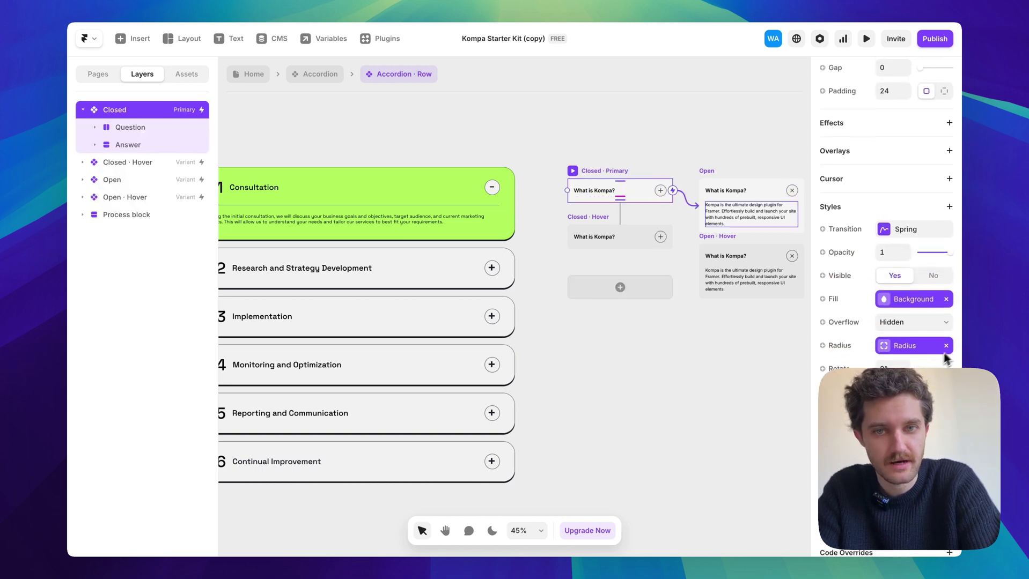
click(946, 300)
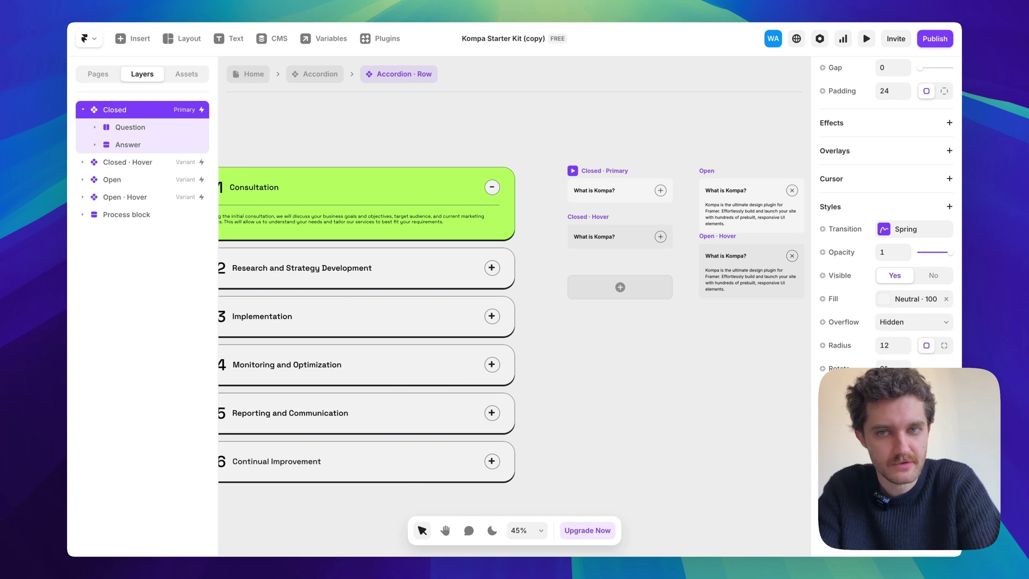
click(914, 393)
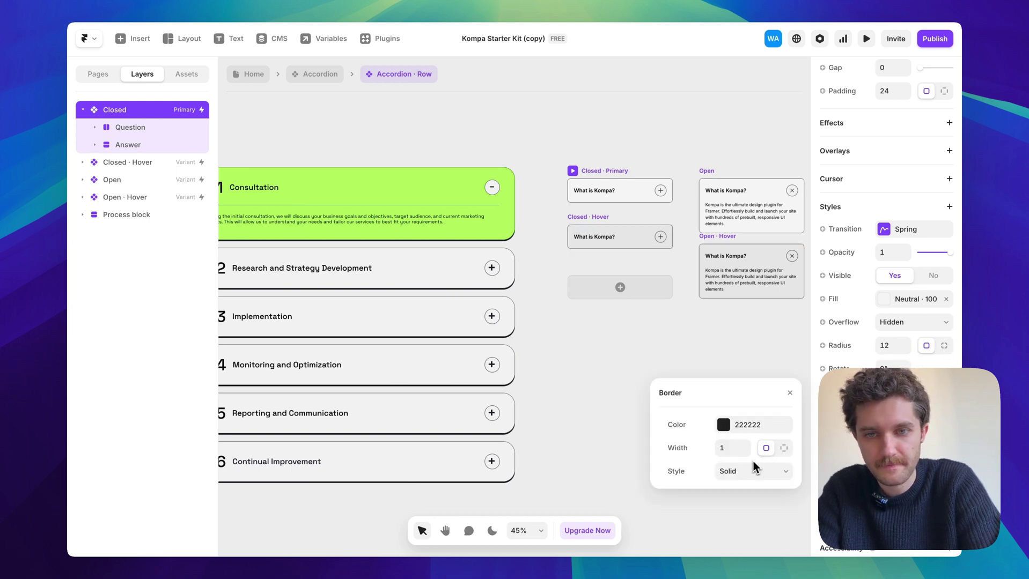
click(784, 449)
key(Up)
key(Up)
key(Up)
key(Up)
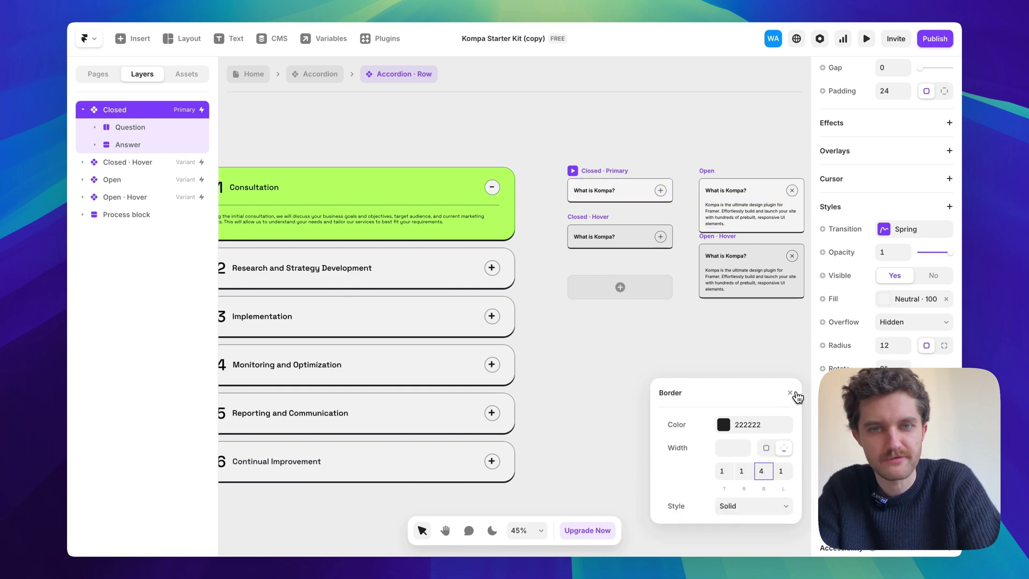
click(790, 395)
text(22)
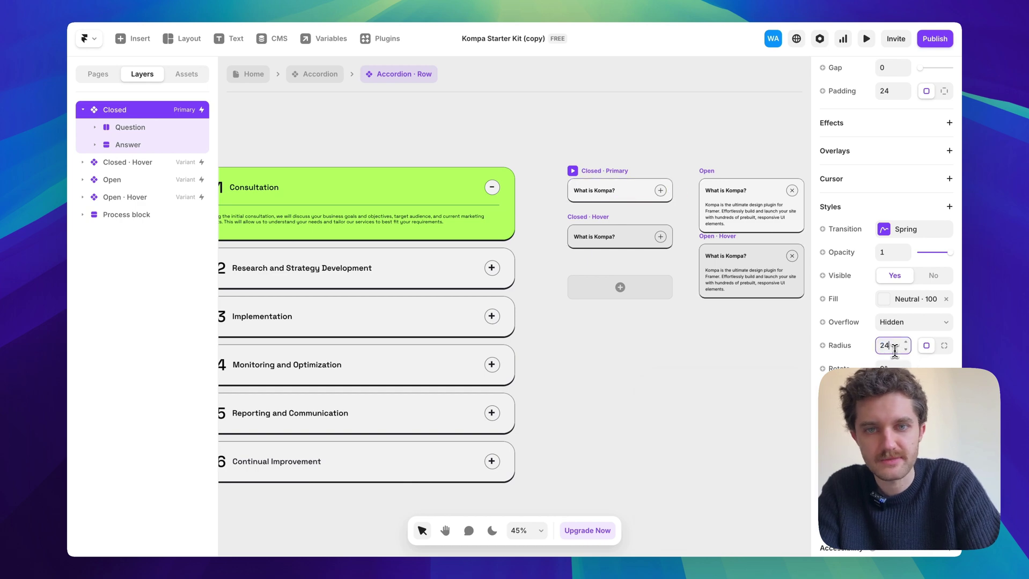
click(535, 187)
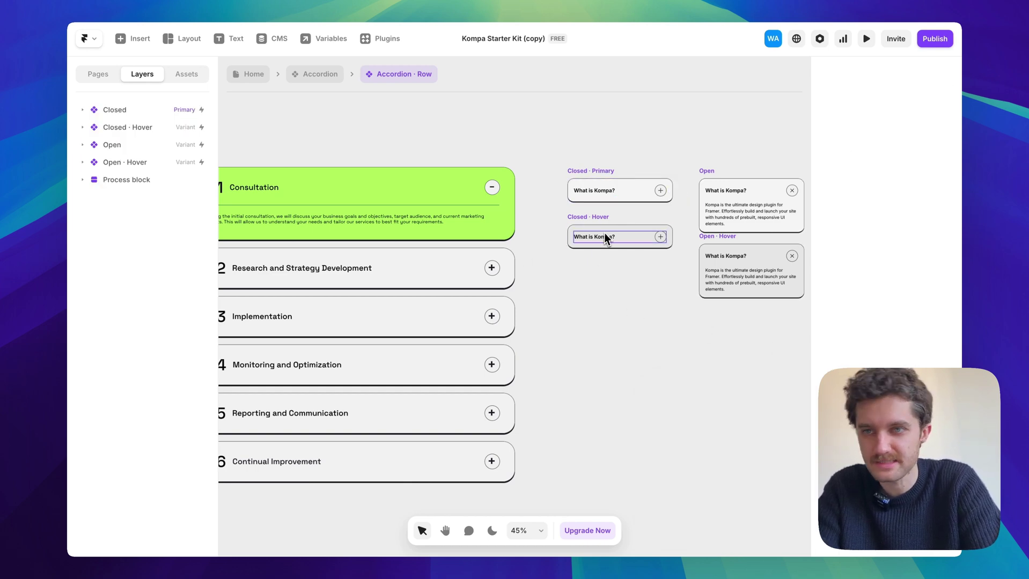
Pan around the restyled row variants to compare them with the Process cards.
scroll(605, 234, down, 1)
scroll(605, 233, down, 3)
scroll(620, 211, up, 5)
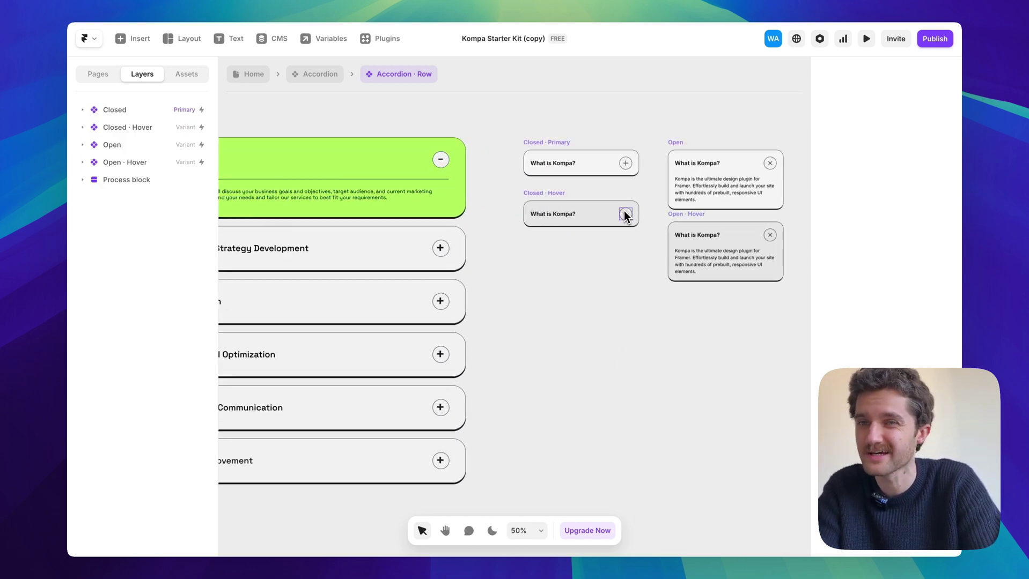
scroll(621, 214, left, 3)
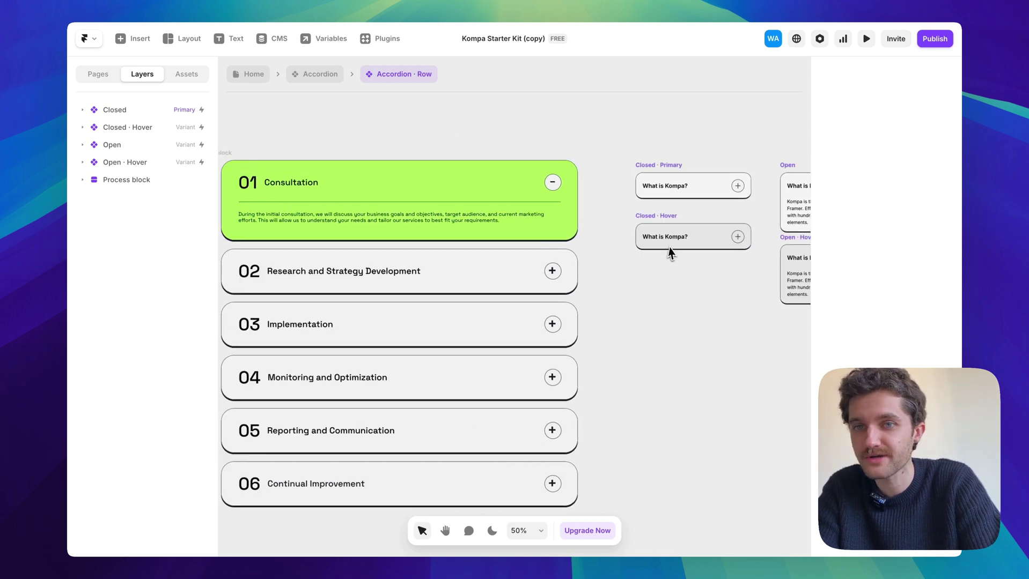
scroll(670, 246, right, 3)
scroll(670, 246, down, 3)
scroll(665, 222, up, 4)
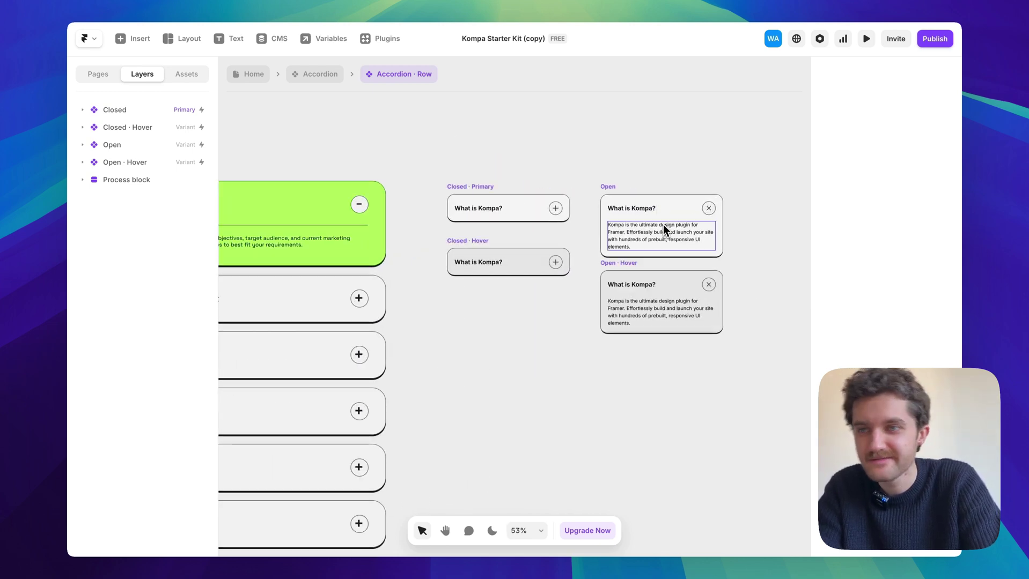
scroll(671, 230, left, 2)
scroll(692, 231, up, 3)
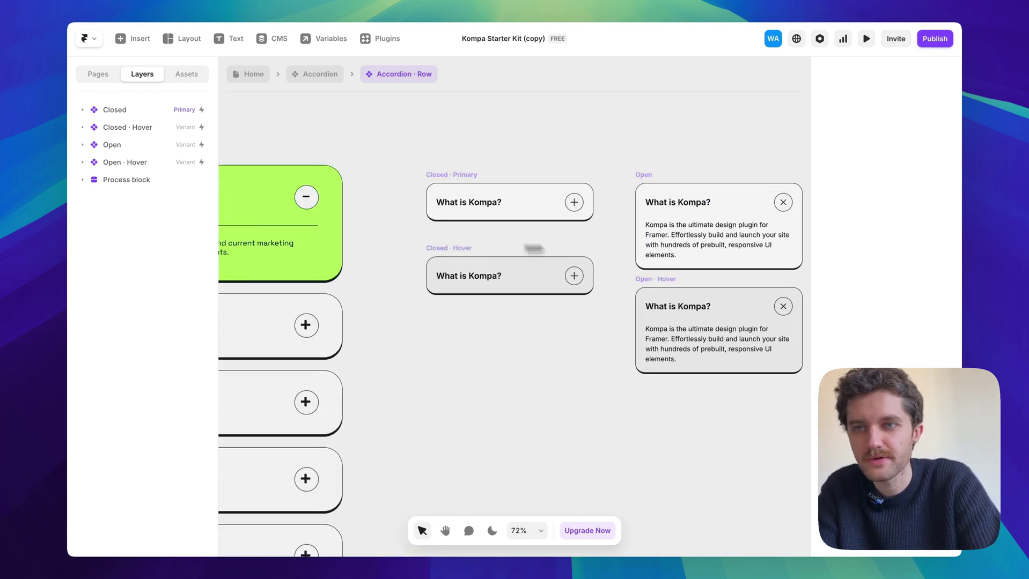
scroll(443, 248, left, 3)
Draw a thin frame in the Open variant, using the Consultation card's divider as reference.
click(411, 217)
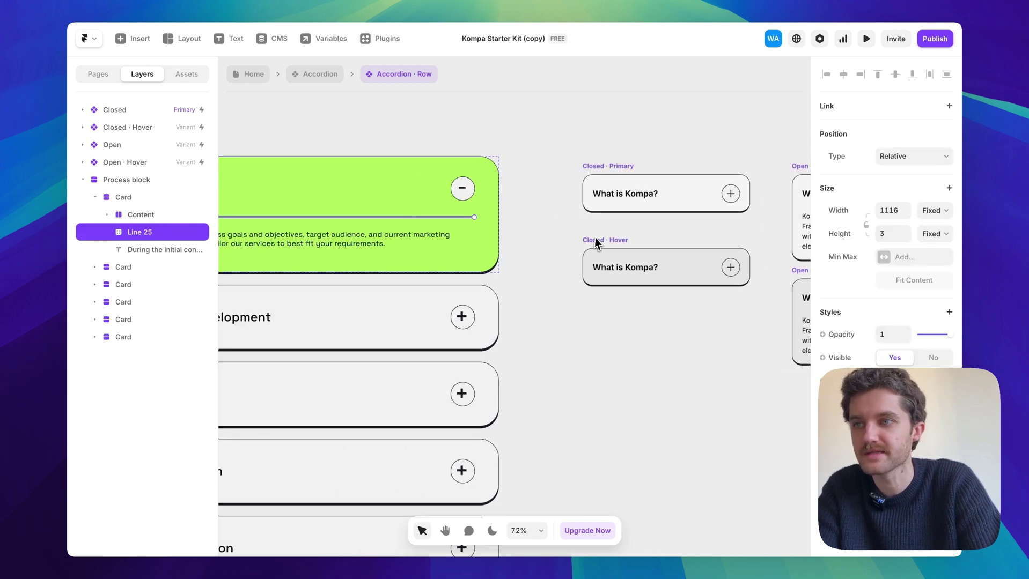
scroll(595, 242, right, 3)
scroll(596, 241, left, 3)
scroll(596, 268, right, 5)
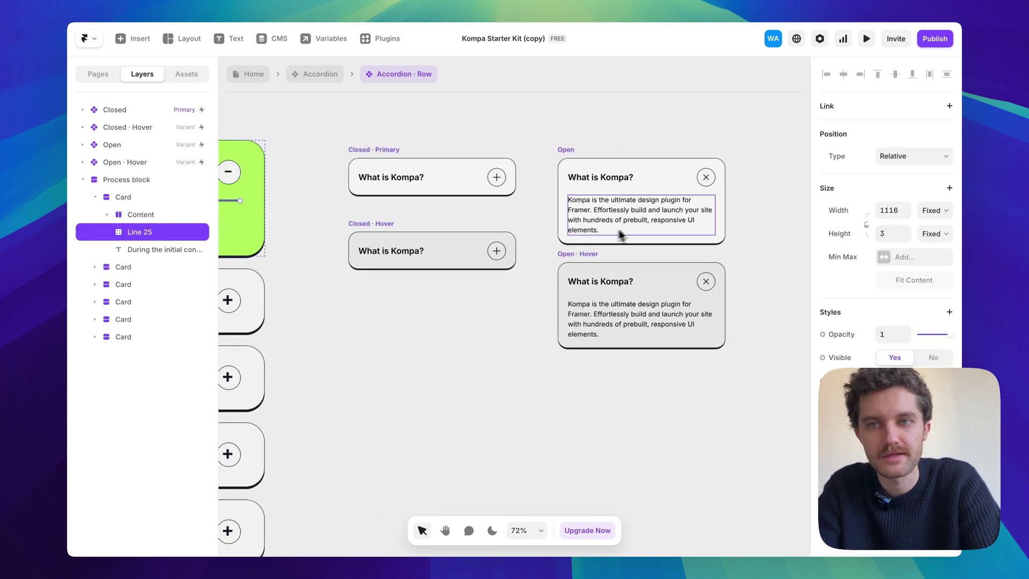
click(639, 225)
scroll(631, 199, up, 5)
key(f)
drag(593, 188, 611, 190)
Make the frame a 1-high, Fill-width line filled with black.
click(898, 261)
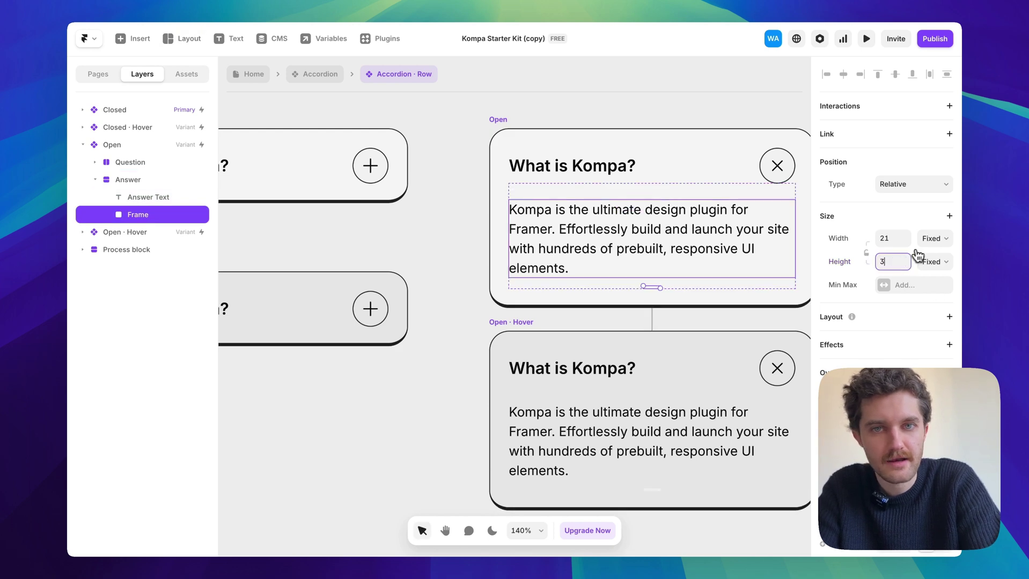
click(949, 216)
click(867, 231)
click(885, 259)
text(2)
click(933, 259)
click(931, 268)
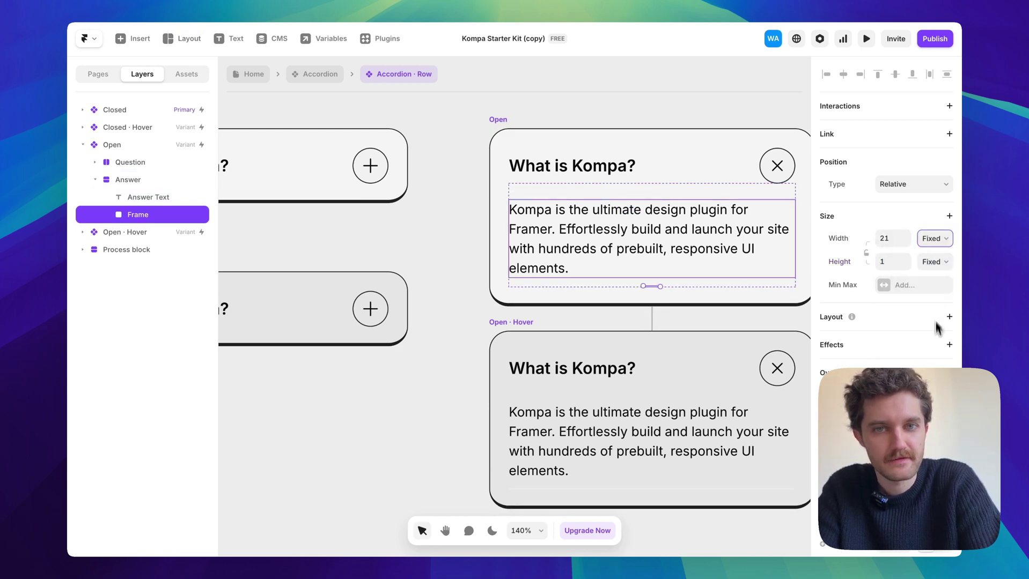
scroll(865, 315, down, 4)
click(903, 332)
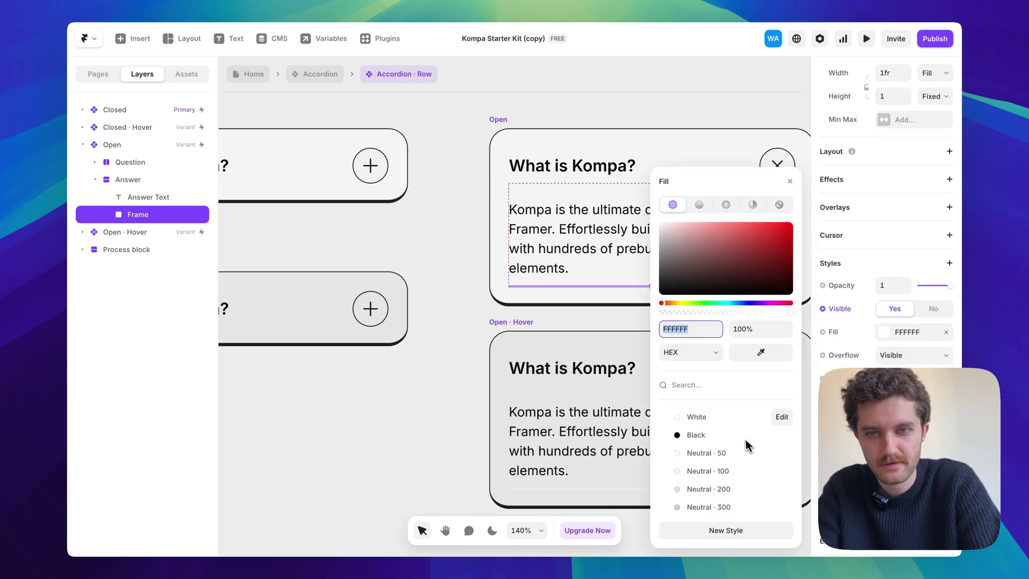
click(706, 440)
click(800, 188)
Move the black divider line above the Answer Text in the open variant.
click(462, 306)
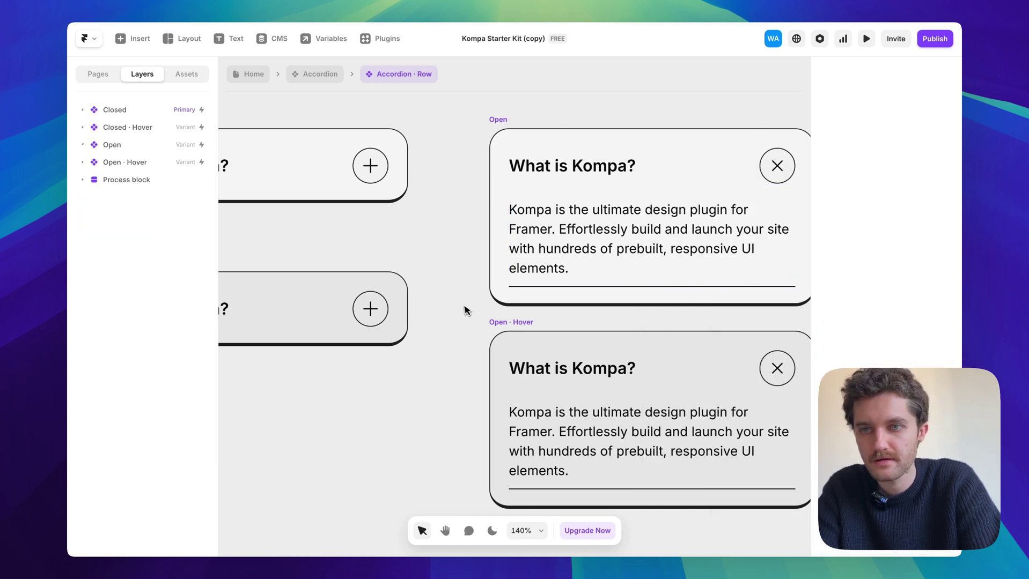
click(581, 286)
key(Up)
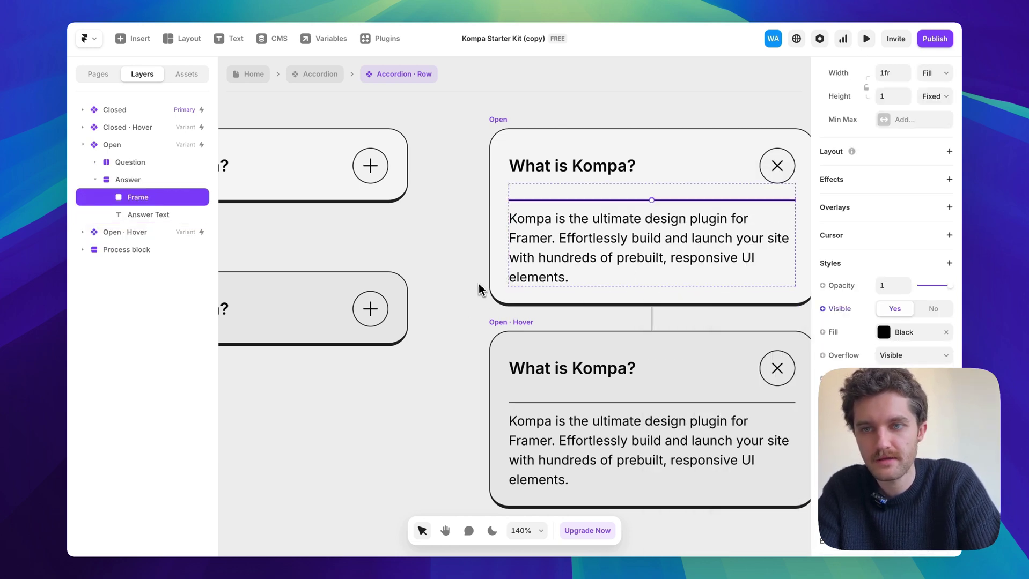
click(454, 272)
scroll(454, 272, down, 10)
Make the accordion's Open variant states green.
scroll(454, 272, down, 5)
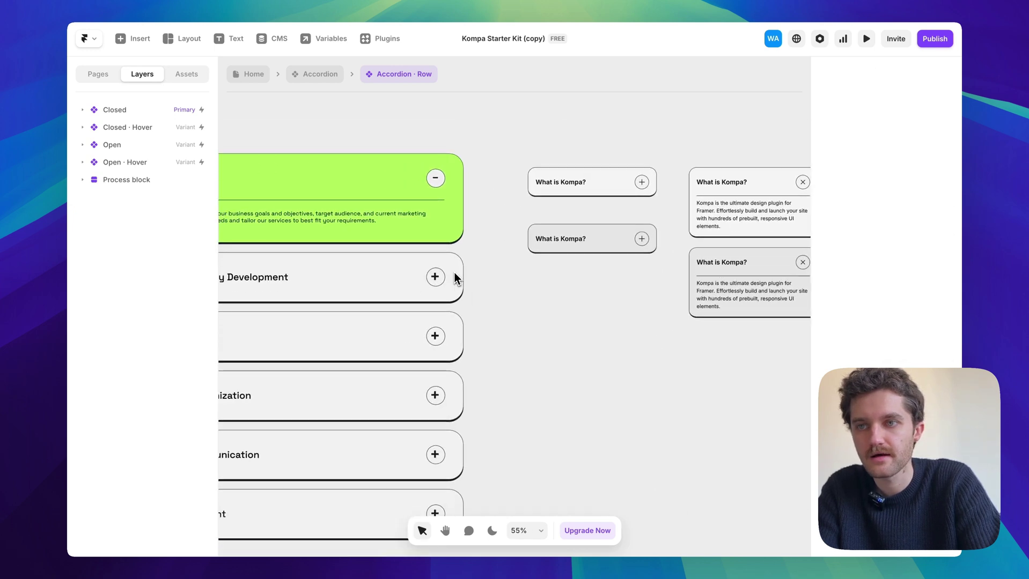
click(606, 204)
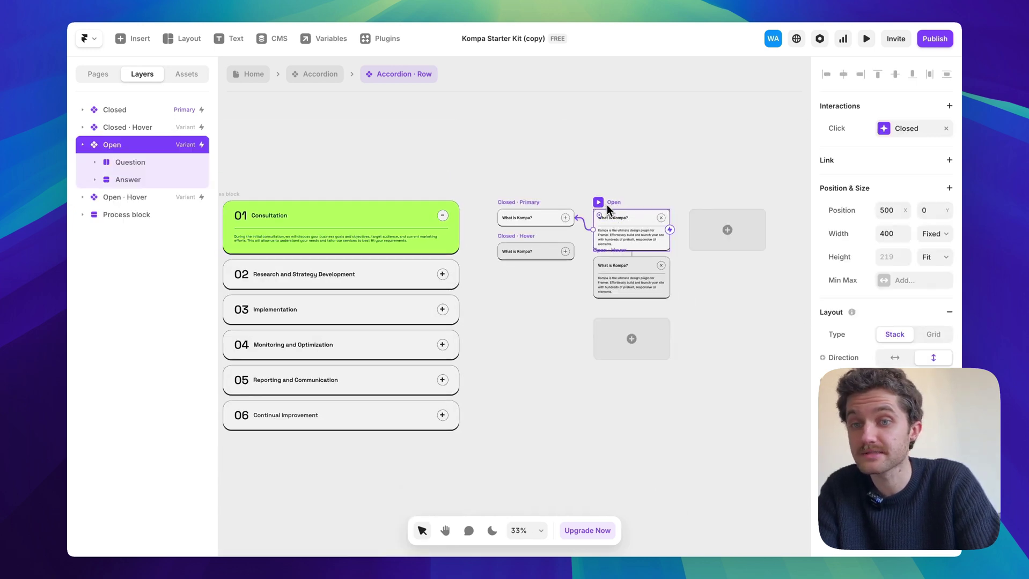
click(652, 181)
scroll(608, 163, left, 2)
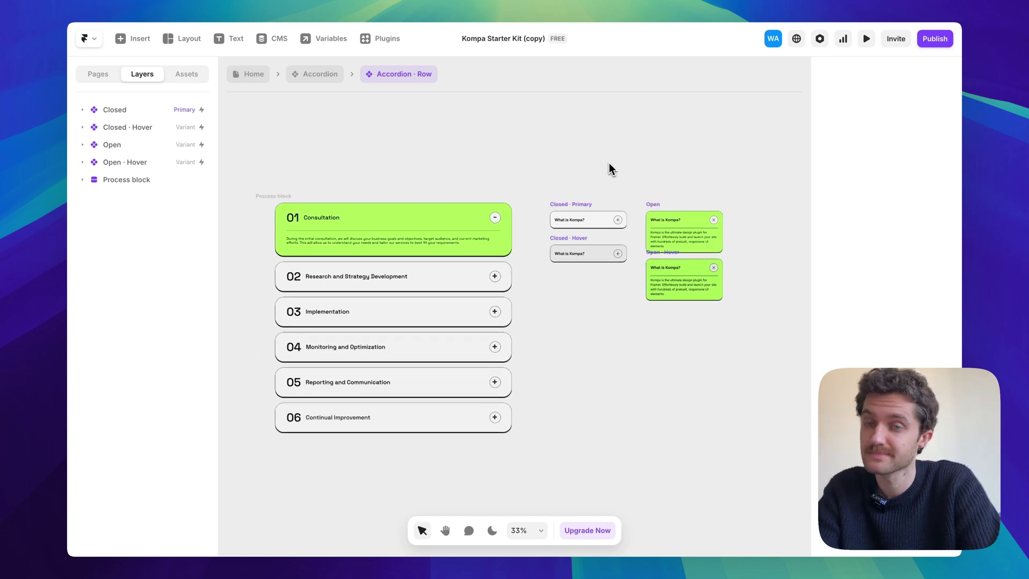
scroll(608, 163, up, 2)
Preview the Accordion component, expanding and collapsing the first and second rows.
click(322, 73)
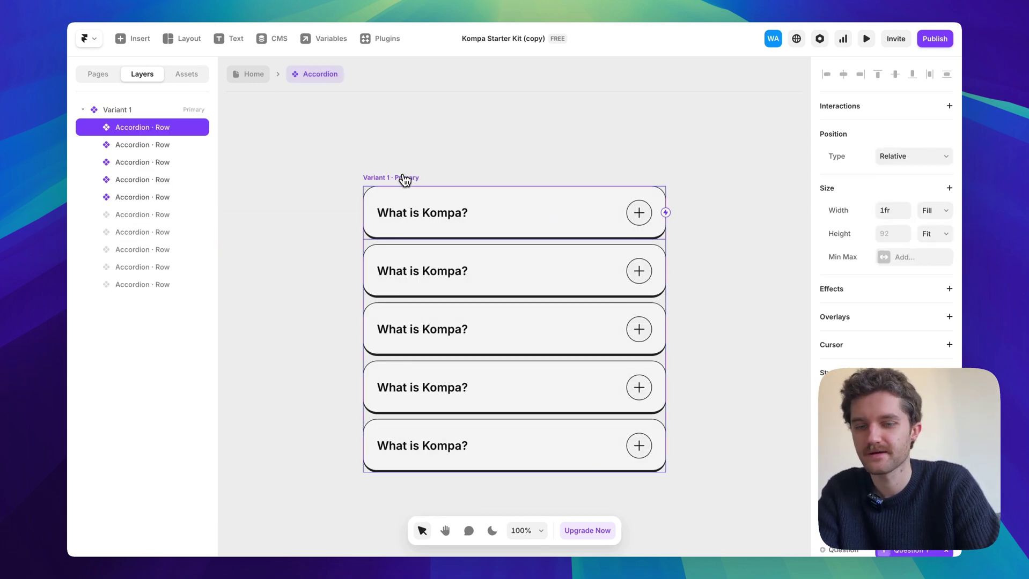
key(super+p)
click(587, 188)
click(586, 189)
click(586, 238)
click(586, 239)
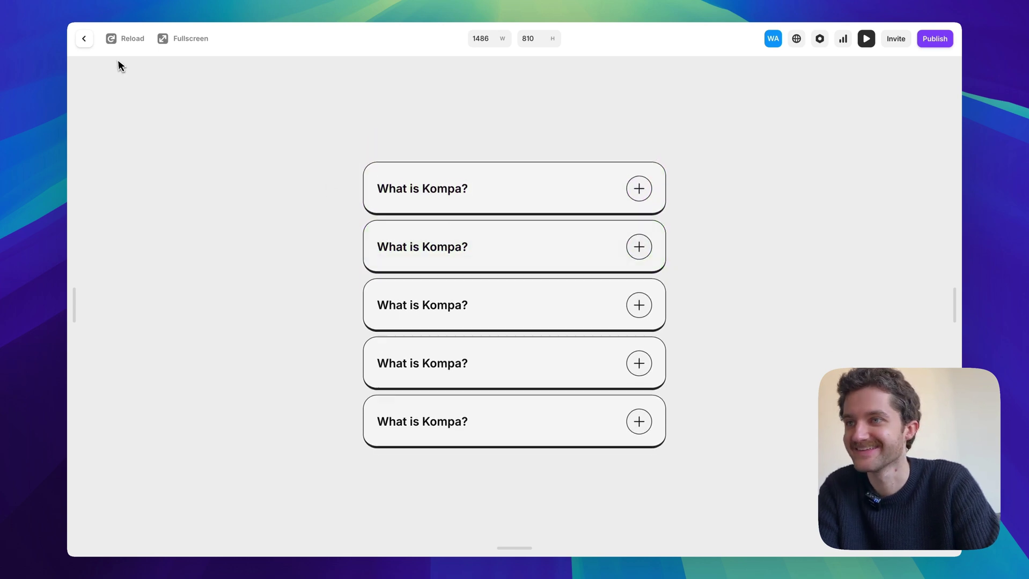
click(85, 39)
Return to the Home page canvas and deselect the Accordion layer.
click(255, 75)
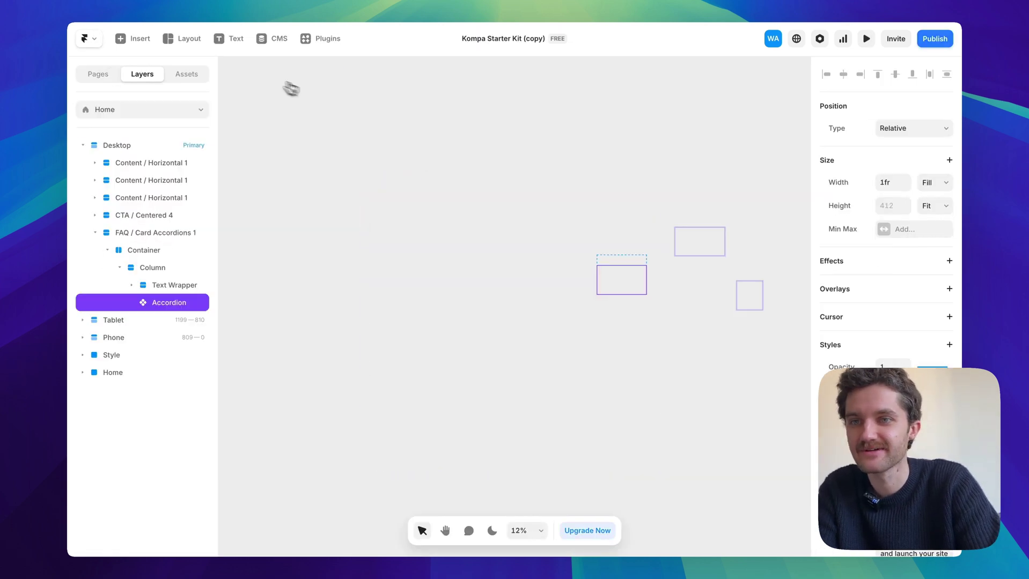
scroll(563, 197, down, 4)
click(547, 238)
scroll(592, 268, up, 1)
scroll(592, 265, up, 5)
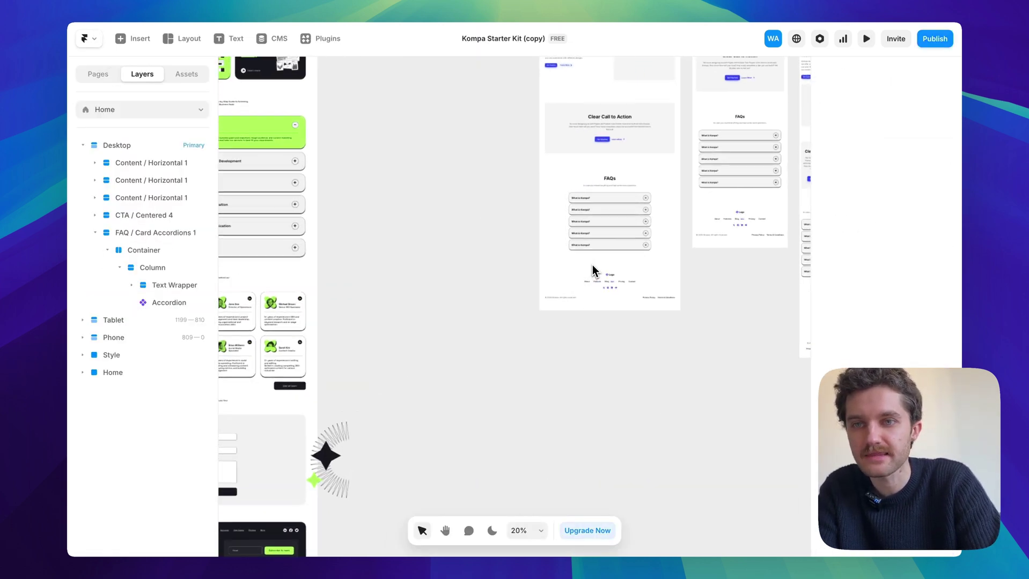
Copy the Header frame's megaphone Illustration group as a PNG in Figma.
scroll(608, 271, up, 10)
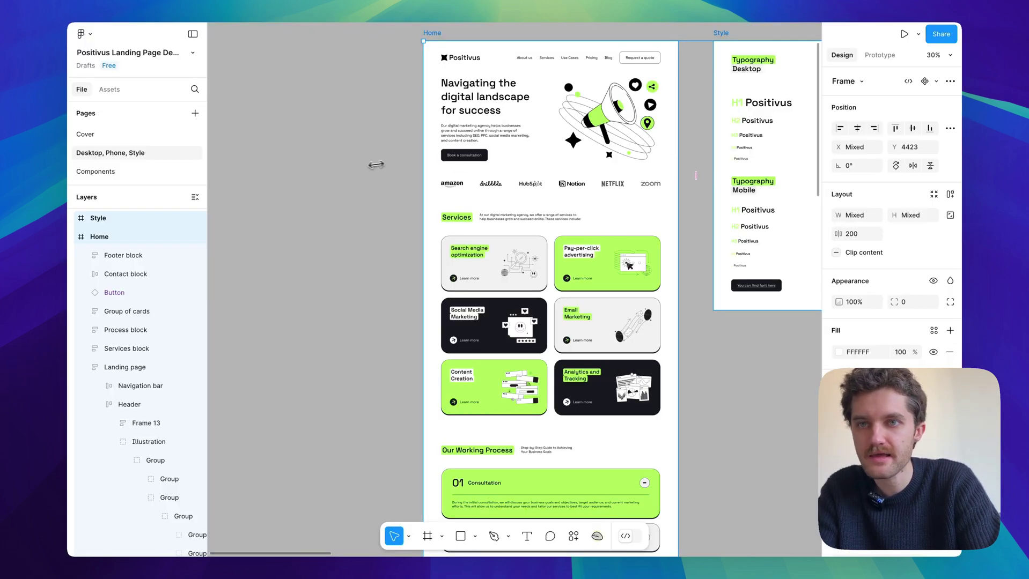
click(376, 165)
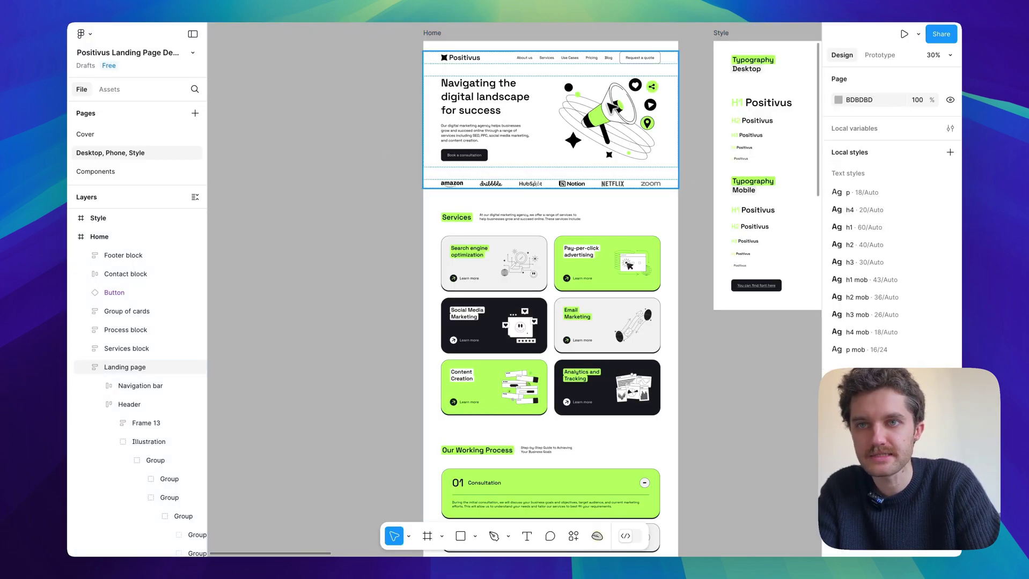
double_click(598, 90)
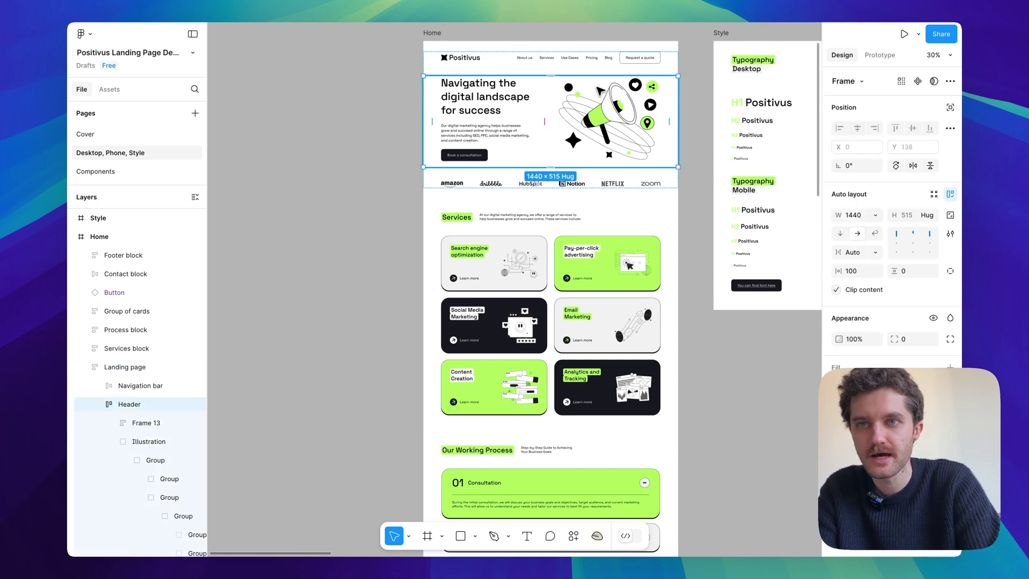
click(630, 141)
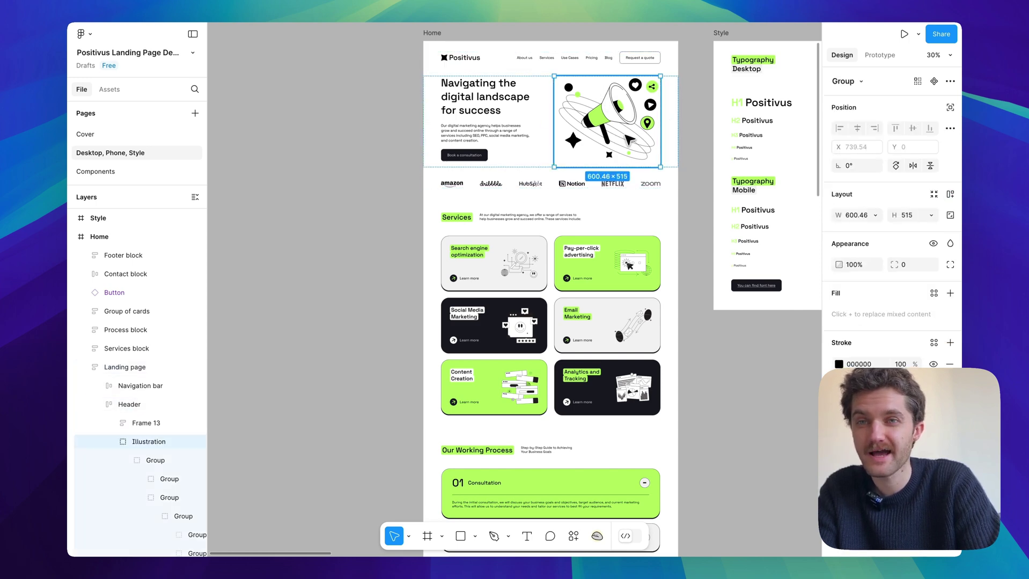
key(shift+super+c)
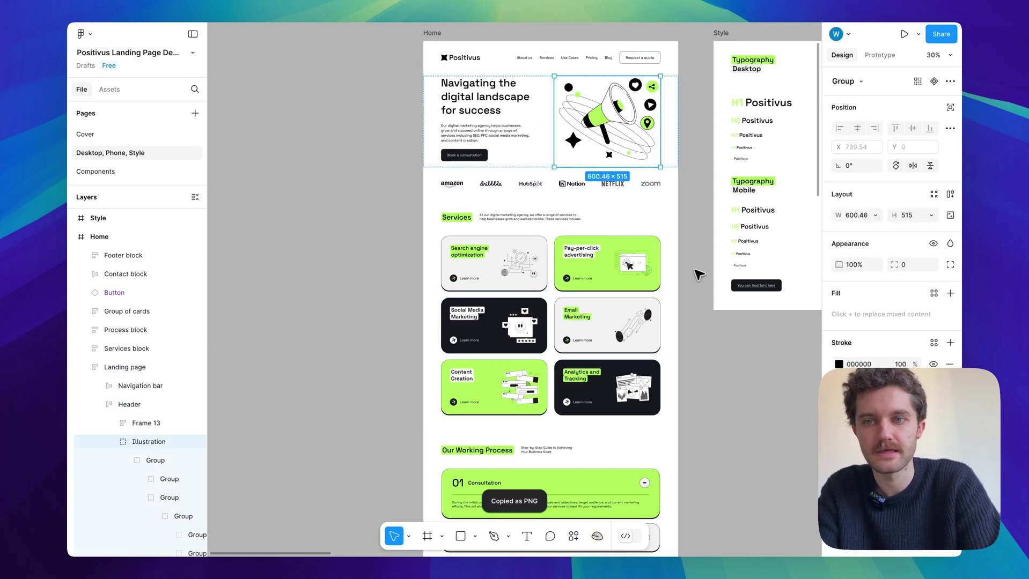
Paste the megaphone illustration into feature 1's image placeholder with Width set to Fill.
key(ctrl+Left)
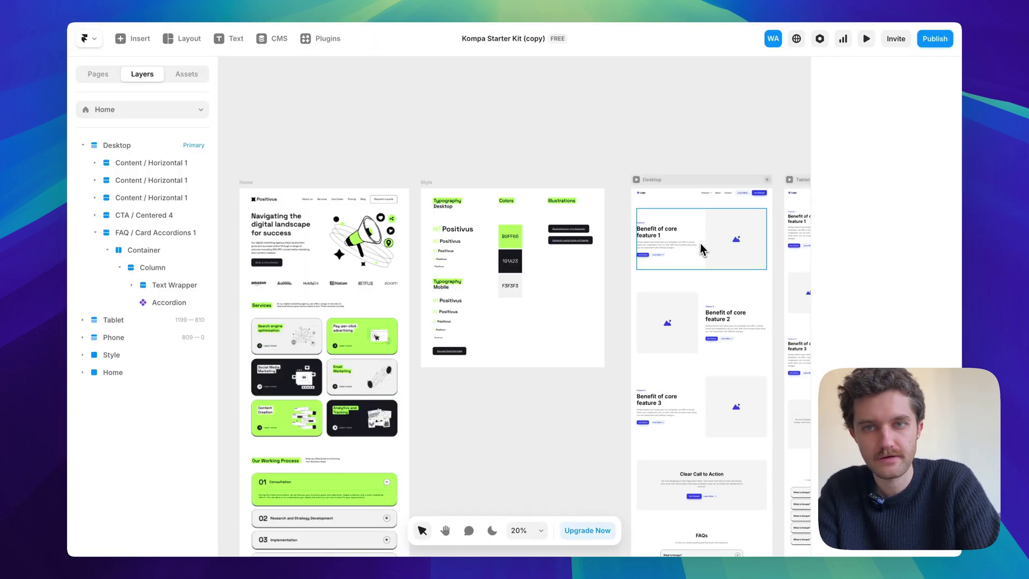
click(701, 249)
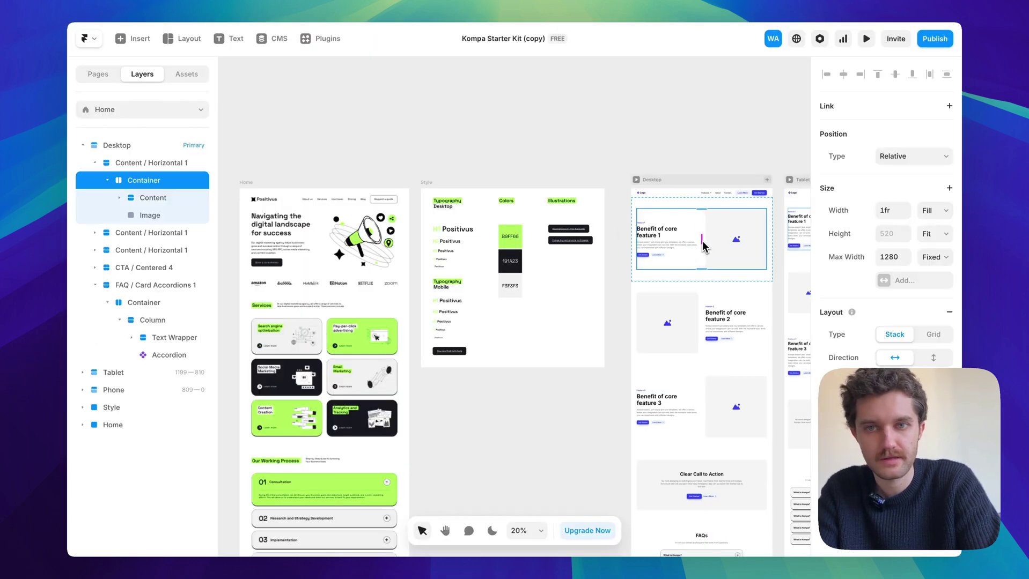
key(super+v)
scroll(485, 243, up, 5)
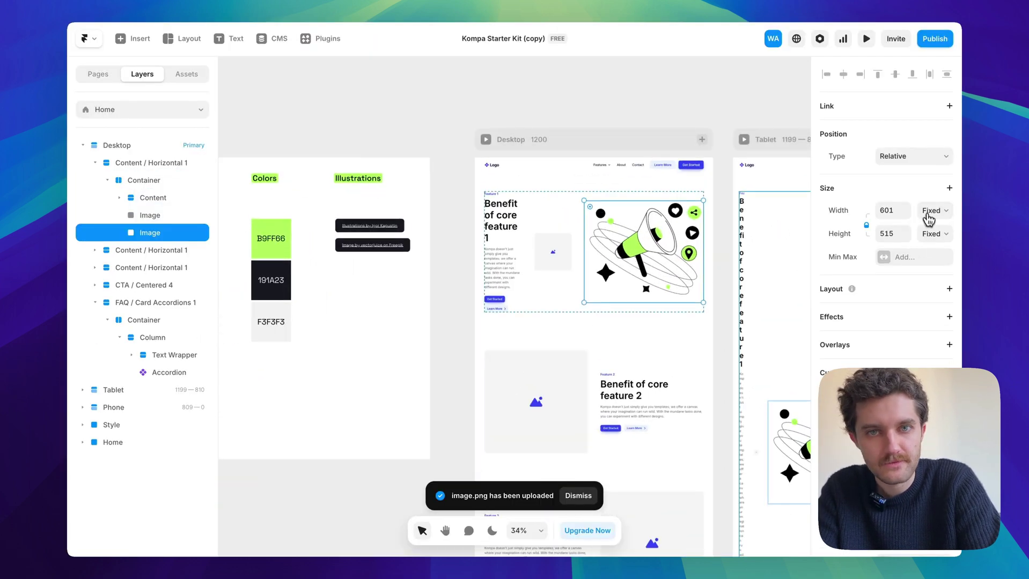
click(934, 211)
click(933, 237)
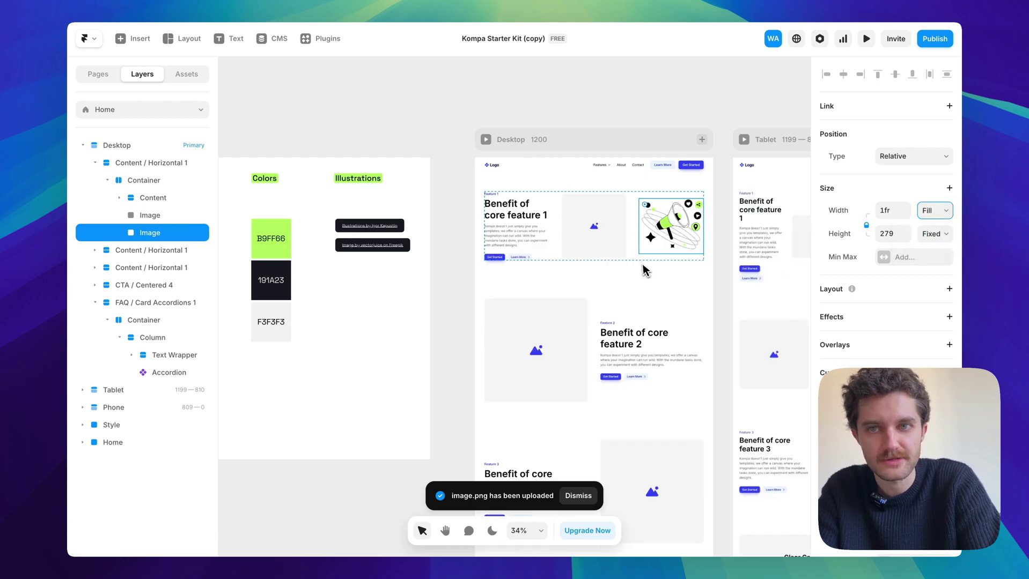
Delete the leftover placeholder image and the Learn More button, then open the Get Started button component.
click(603, 243)
key(Delete)
click(668, 246)
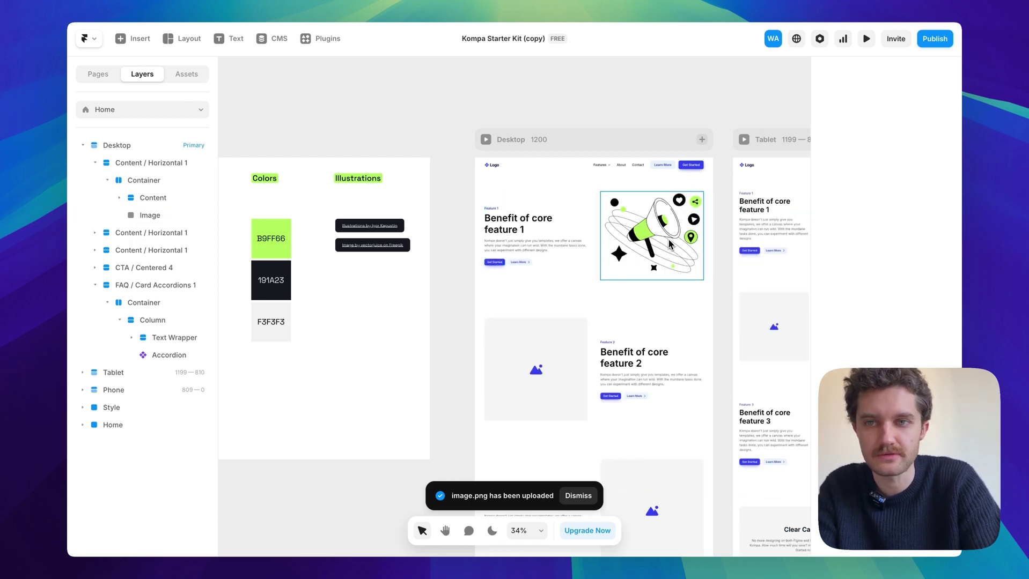
scroll(668, 246, right, 4)
scroll(671, 247, down, 3)
scroll(670, 247, left, 8)
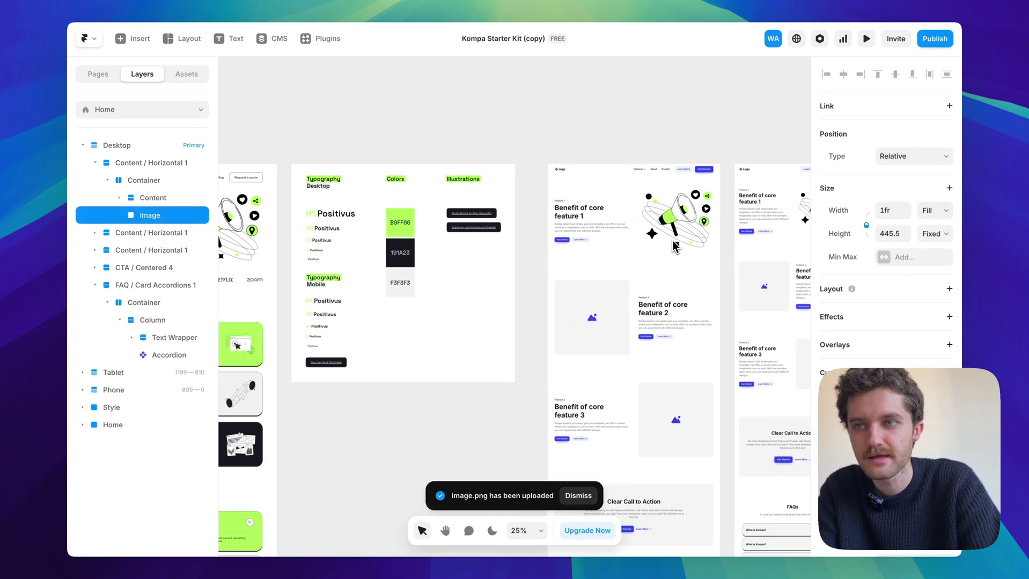
click(742, 232)
key(Delete)
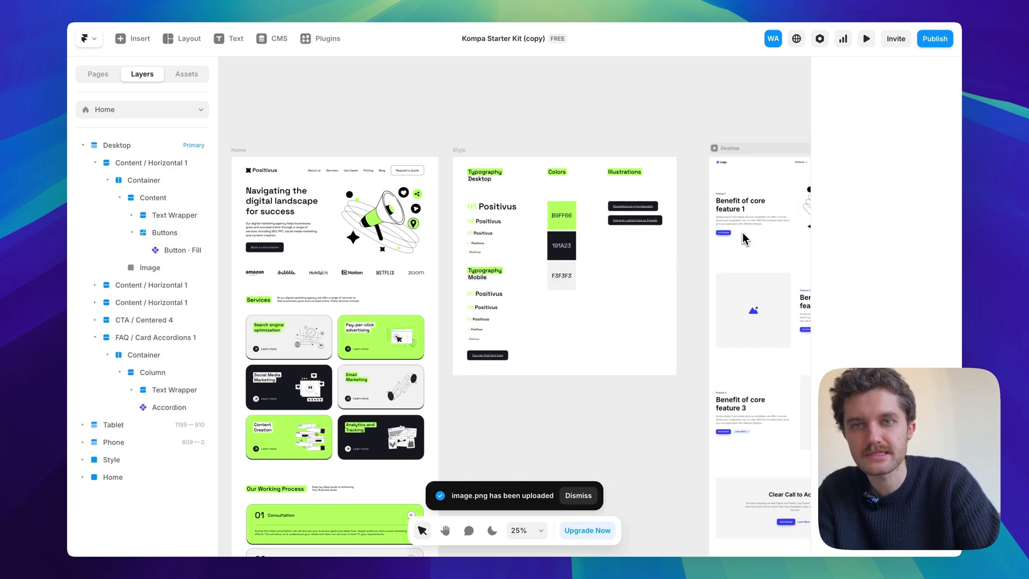
click(724, 234)
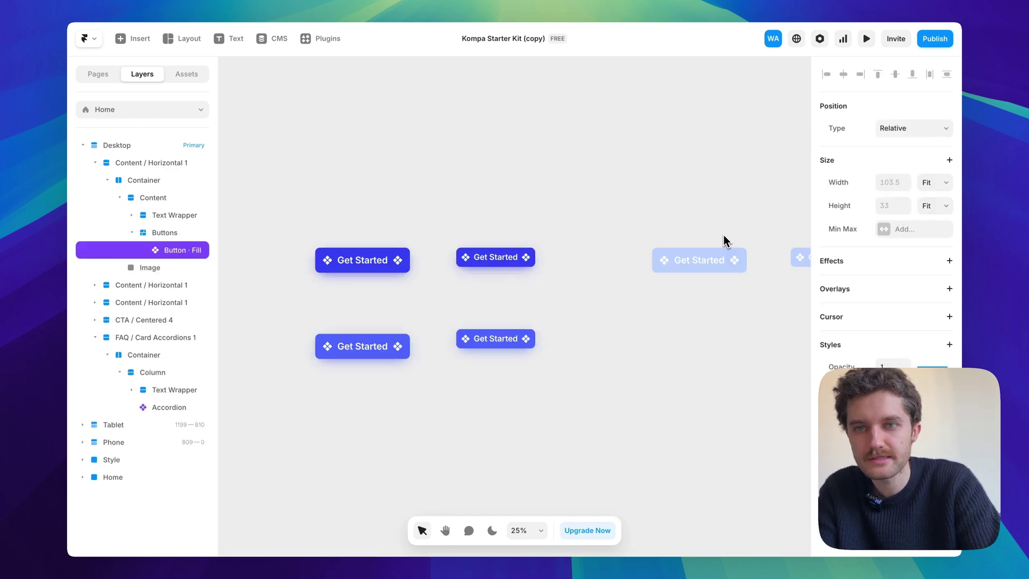
click(362, 246)
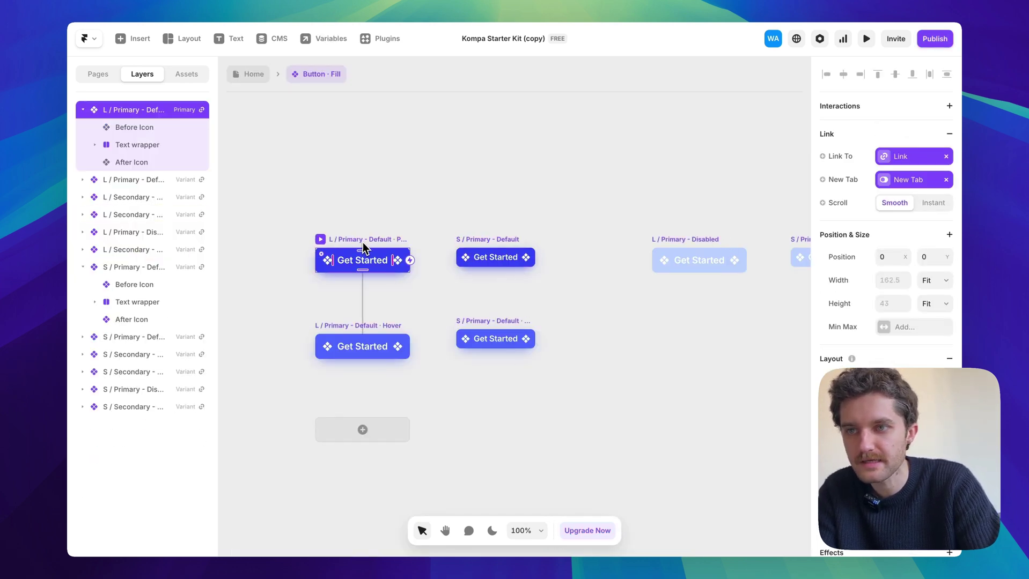
Give the primary Get Started button a black 000000 fill and remove its blue drop shadow.
scroll(920, 344, down, 5)
click(907, 375)
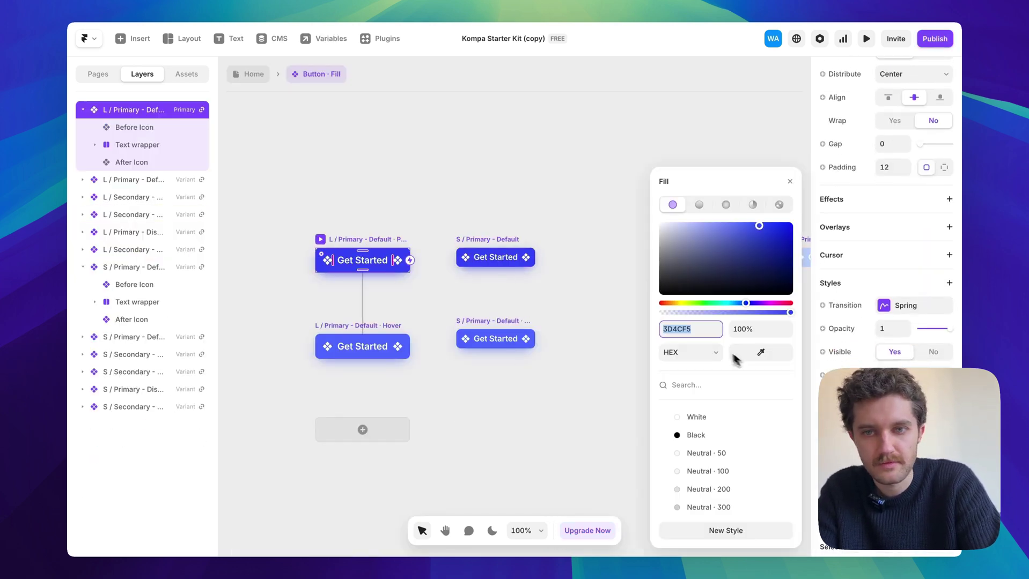
click(724, 440)
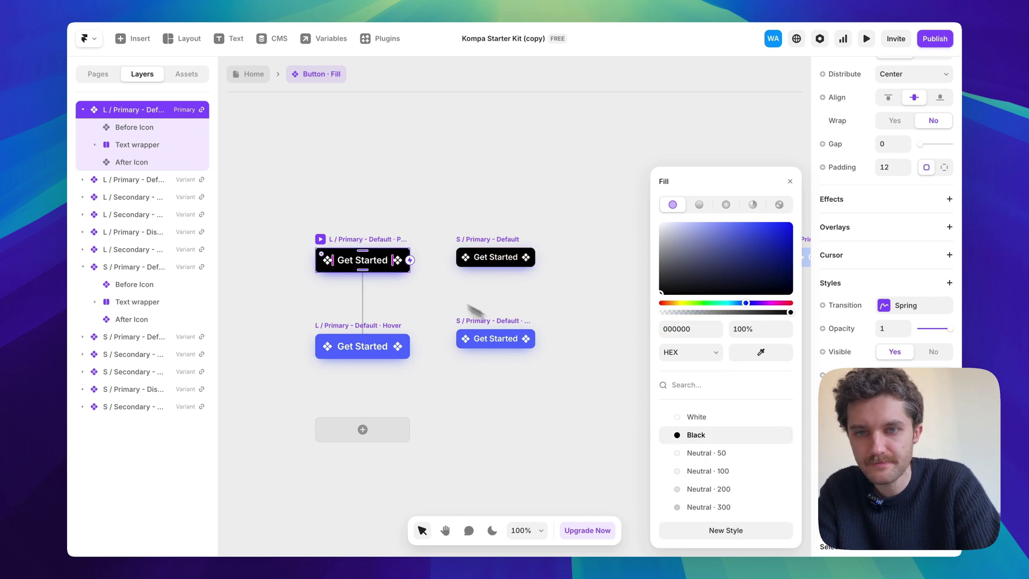
click(945, 469)
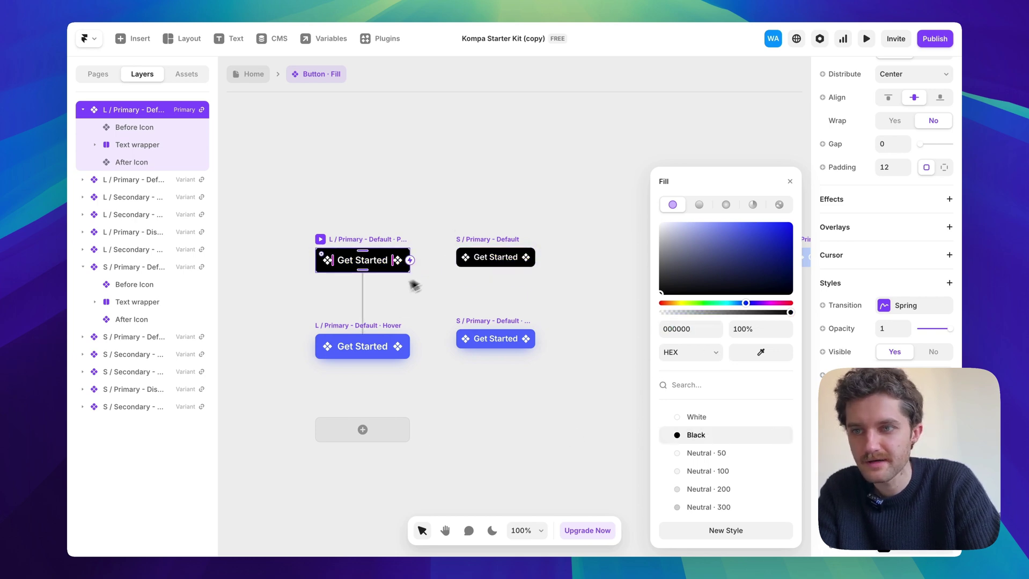
click(390, 324)
click(514, 180)
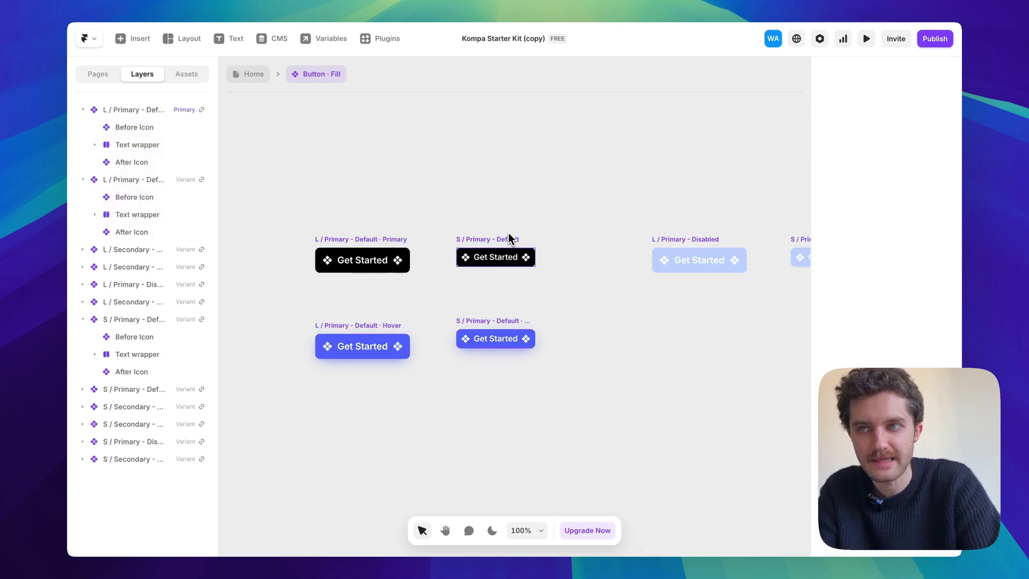
On the Home page, delete the Feature 1 label above the first feature heading.
click(270, 81)
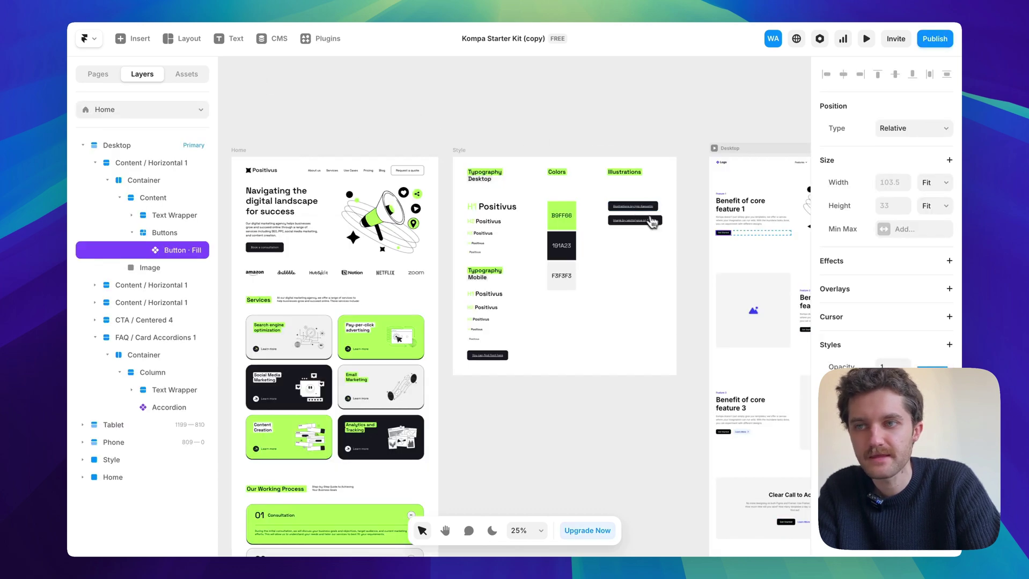
scroll(696, 236, down, 2)
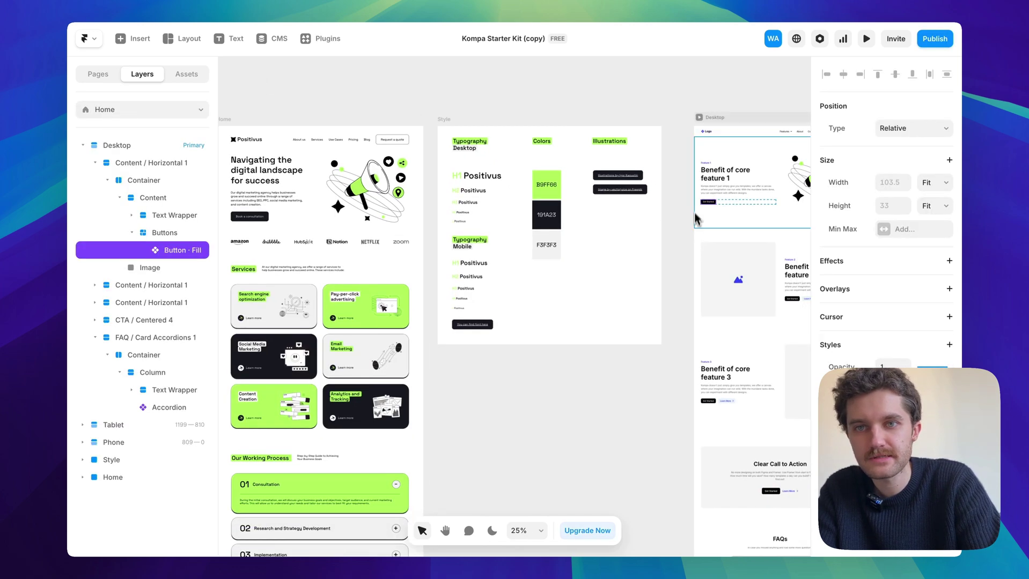
click(711, 171)
key(Delete)
scroll(702, 257, right, 1)
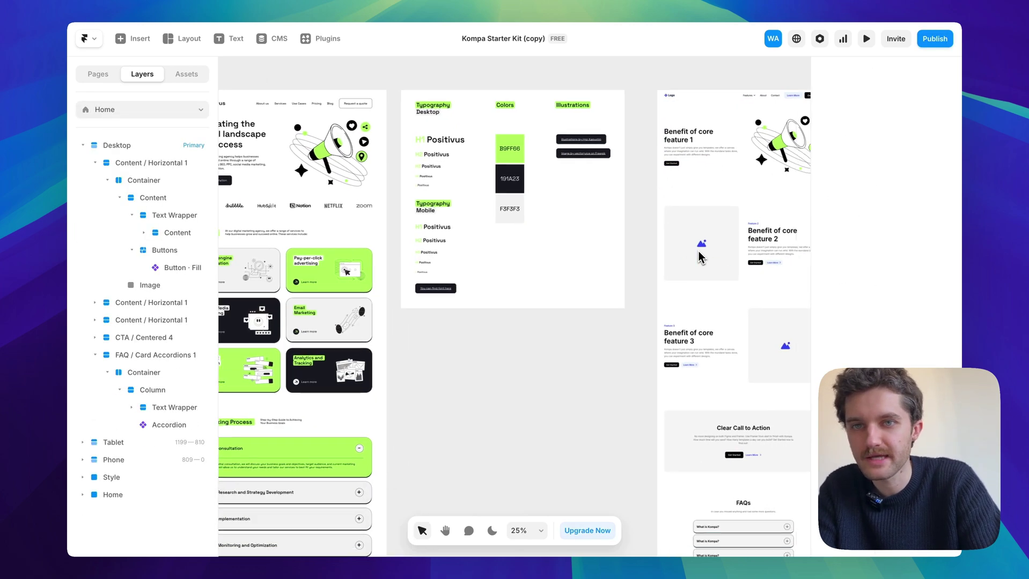
scroll(701, 257, down, 3)
scroll(665, 224, down, 1)
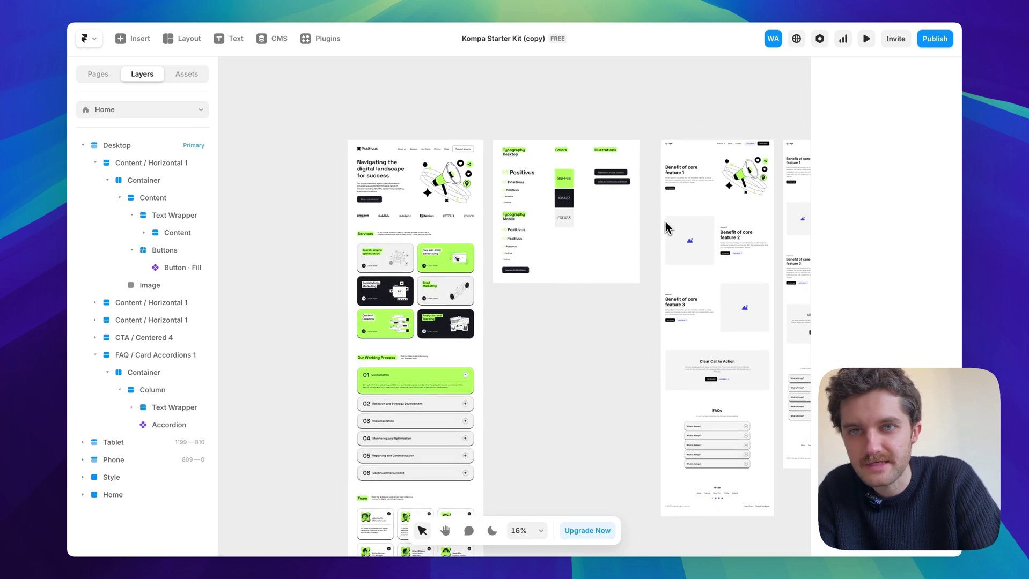
Drill into Main > Navbar 1 > Button · Fill to edit the button variants.
double_click(754, 144)
double_click(690, 139)
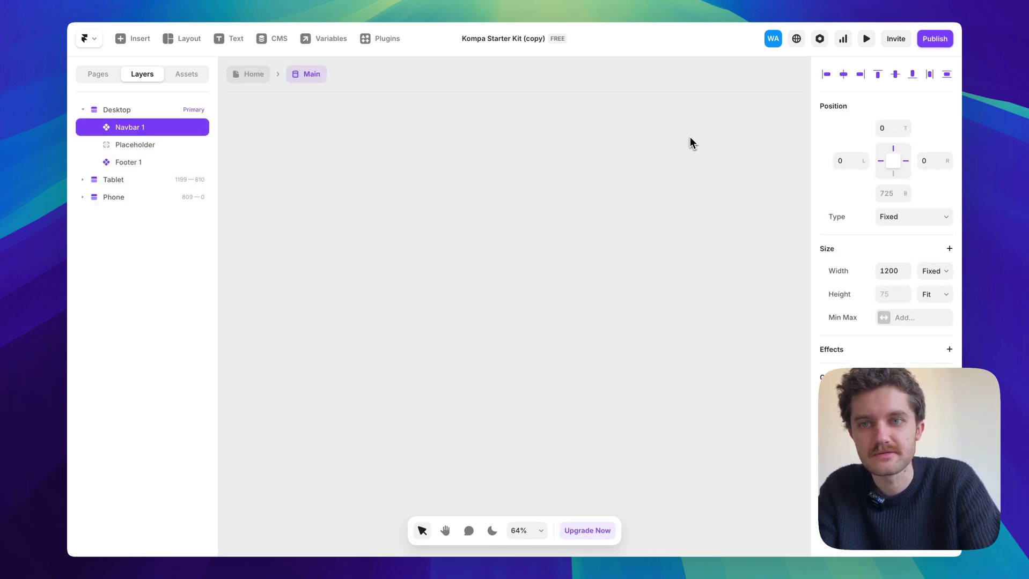
click(727, 279)
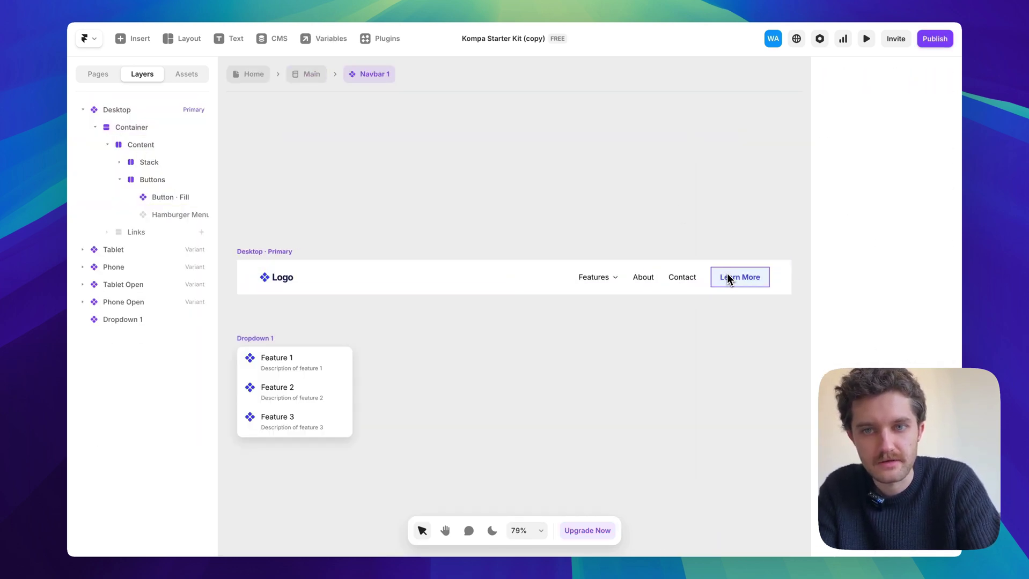
double_click(730, 274)
Give the secondary button variant a White fill and a 1px solid #222222 border.
scroll(886, 215, down, 7)
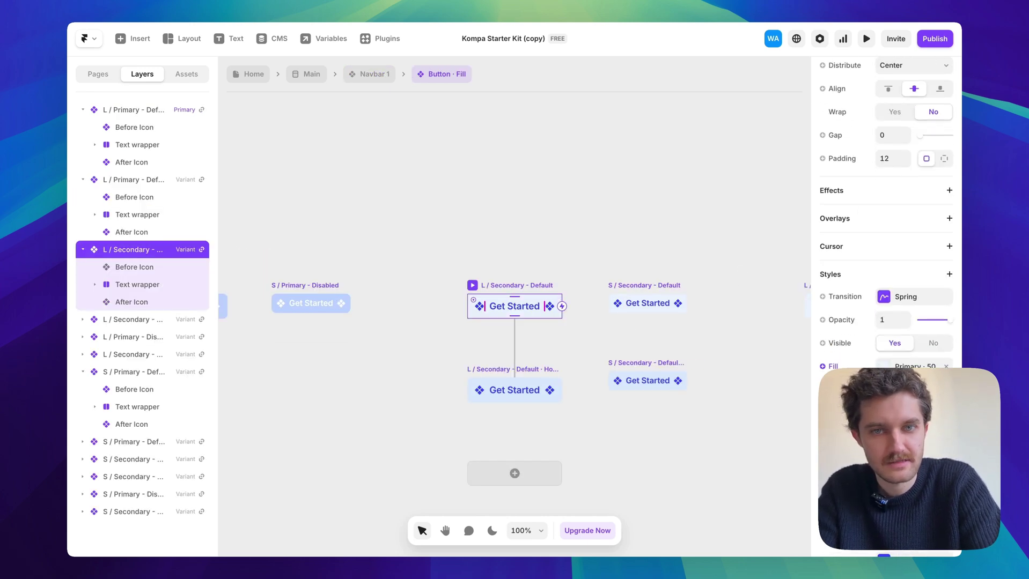
click(912, 368)
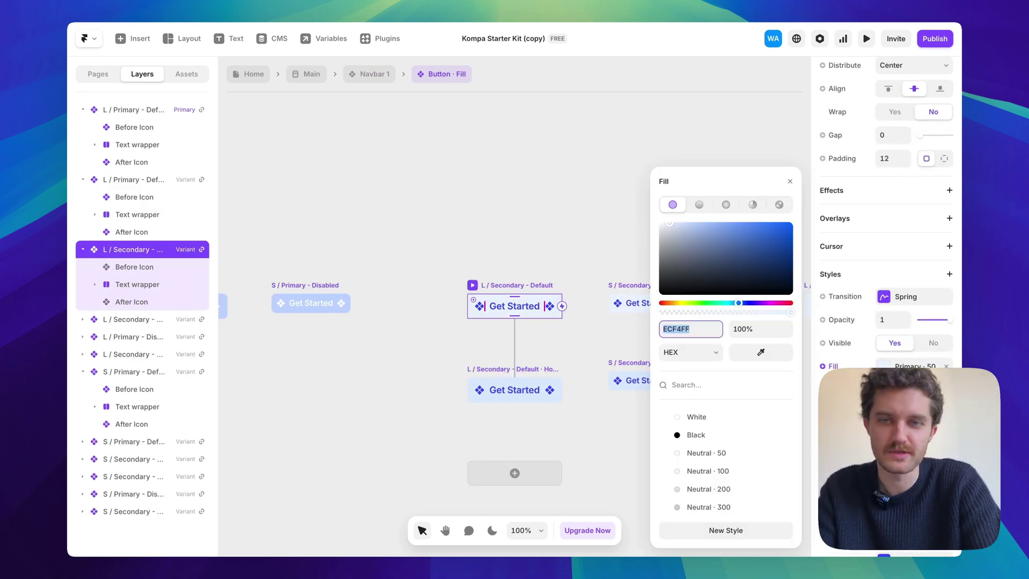
click(714, 414)
click(791, 183)
scroll(886, 215, down, 3)
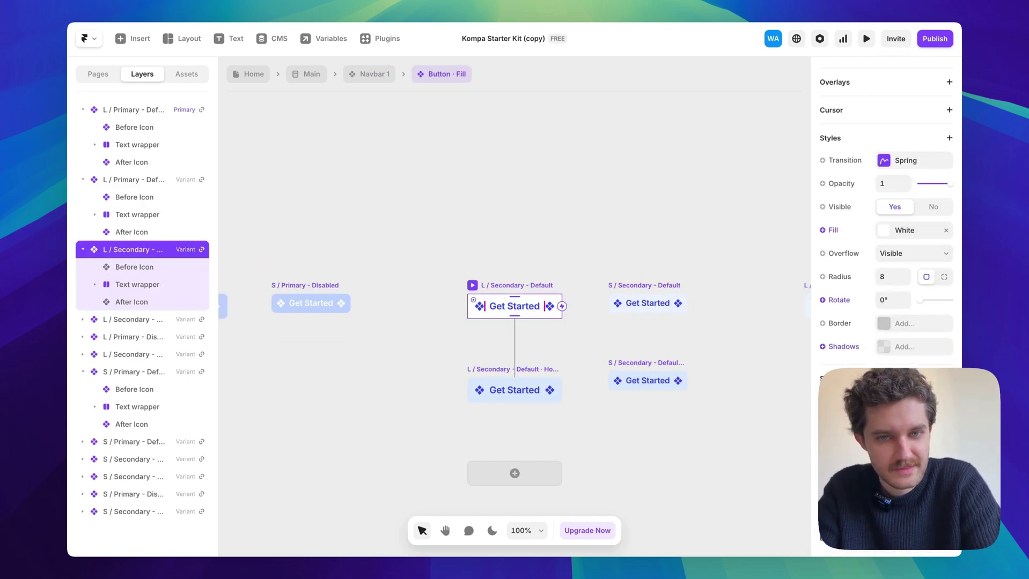
click(904, 331)
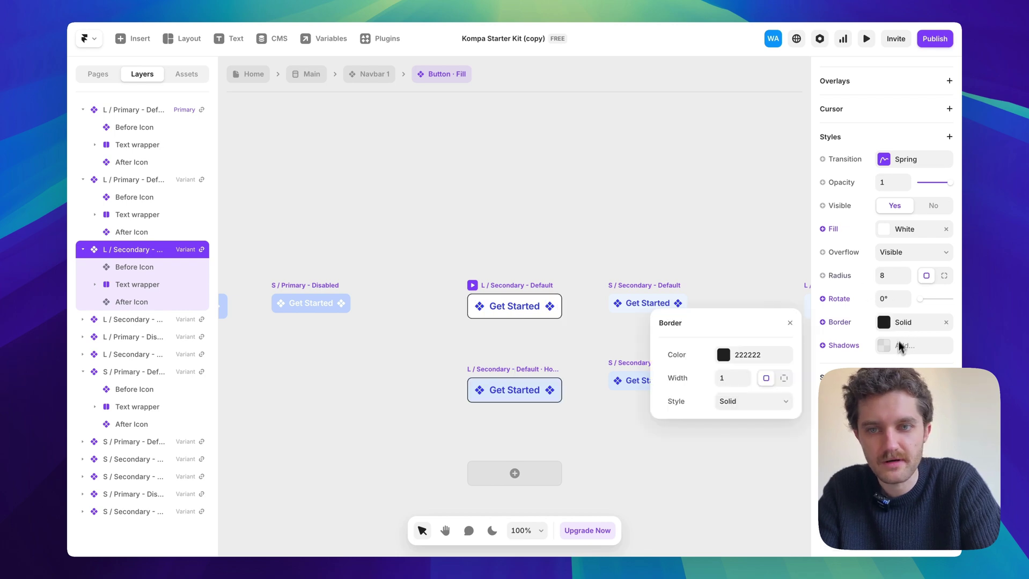
click(790, 323)
Go back through the navbar and Main template to the Home page canvas.
click(367, 73)
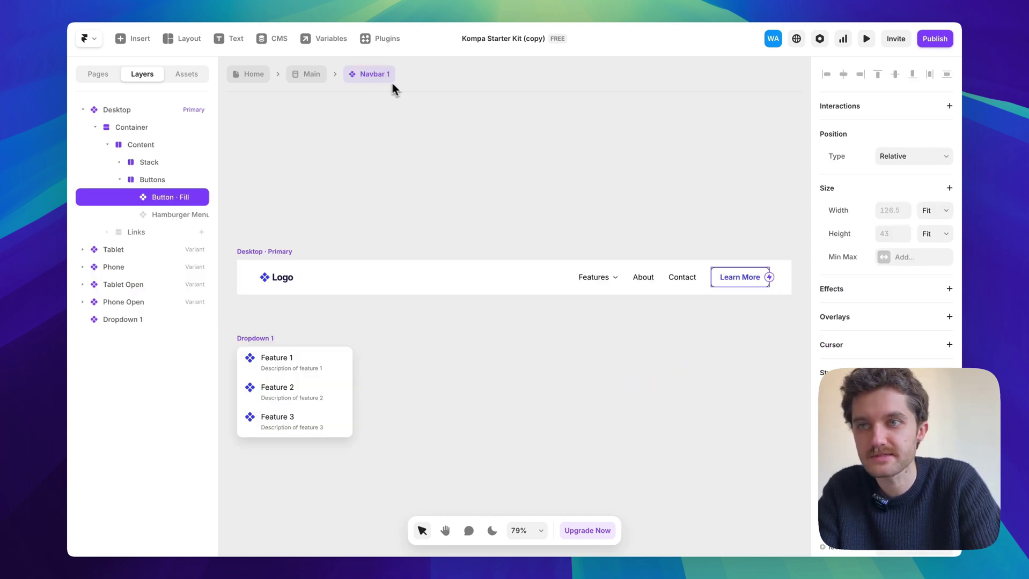
click(329, 75)
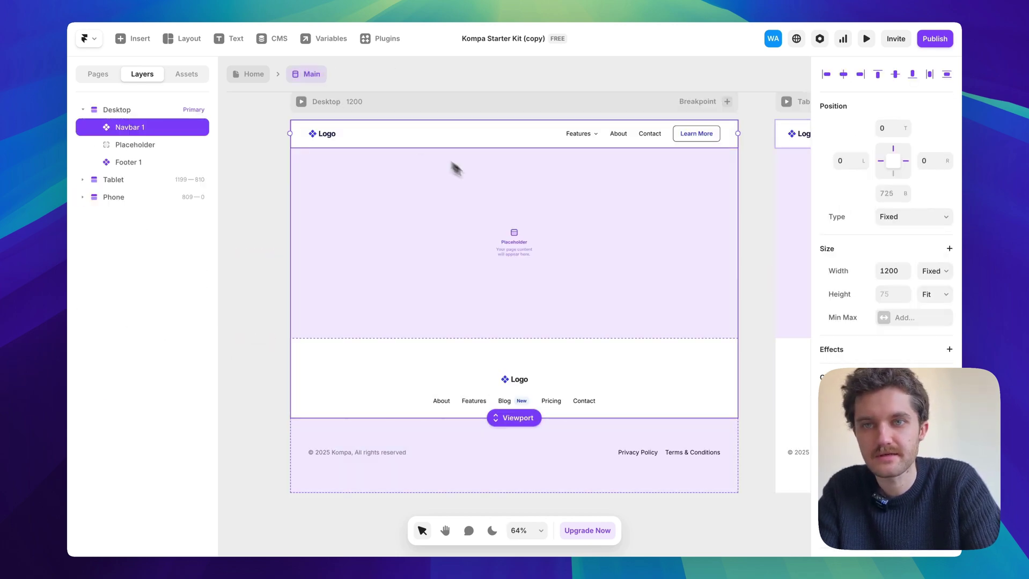
click(254, 77)
click(623, 116)
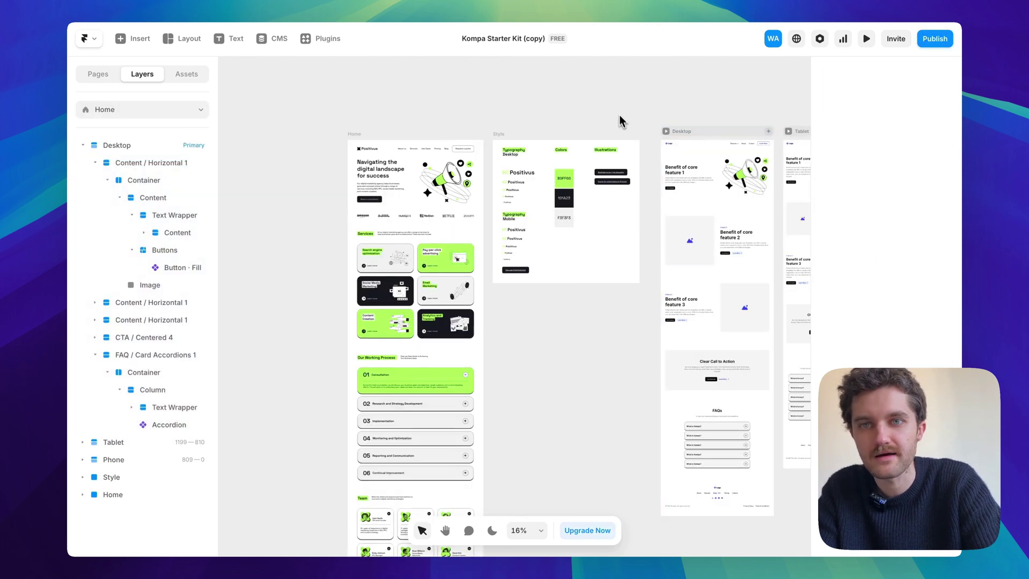
scroll(709, 259, up, 5)
scroll(709, 258, down, 3)
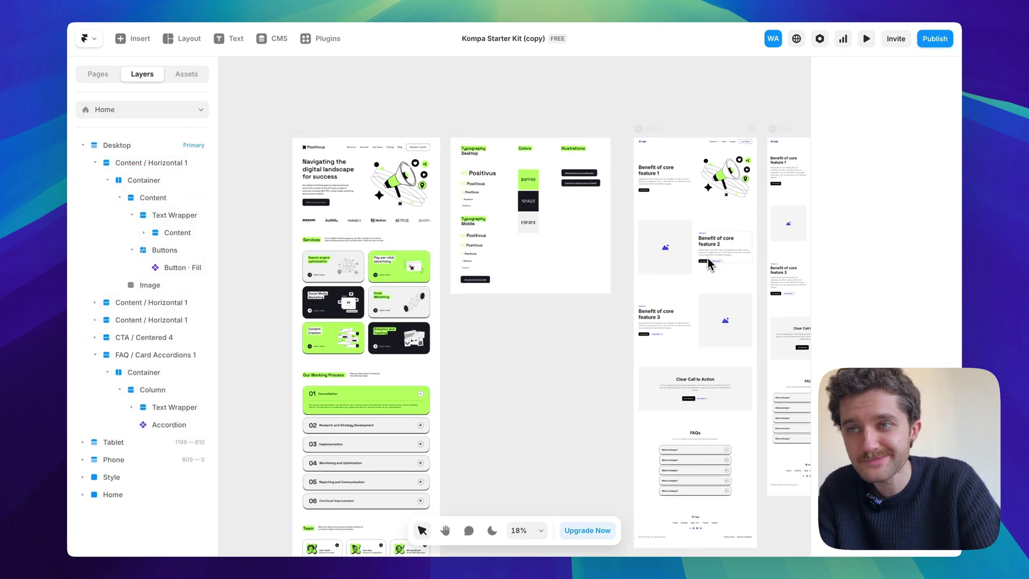
Paste the Positivus logo into Navbar 1's left stack and delete the placeholder Logo layer.
click(295, 136)
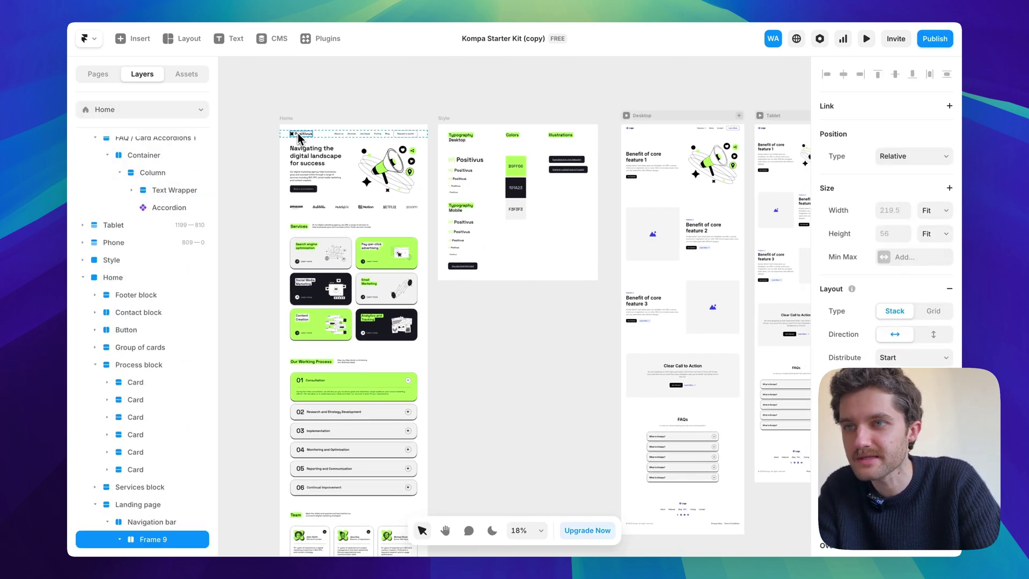
double_click(654, 134)
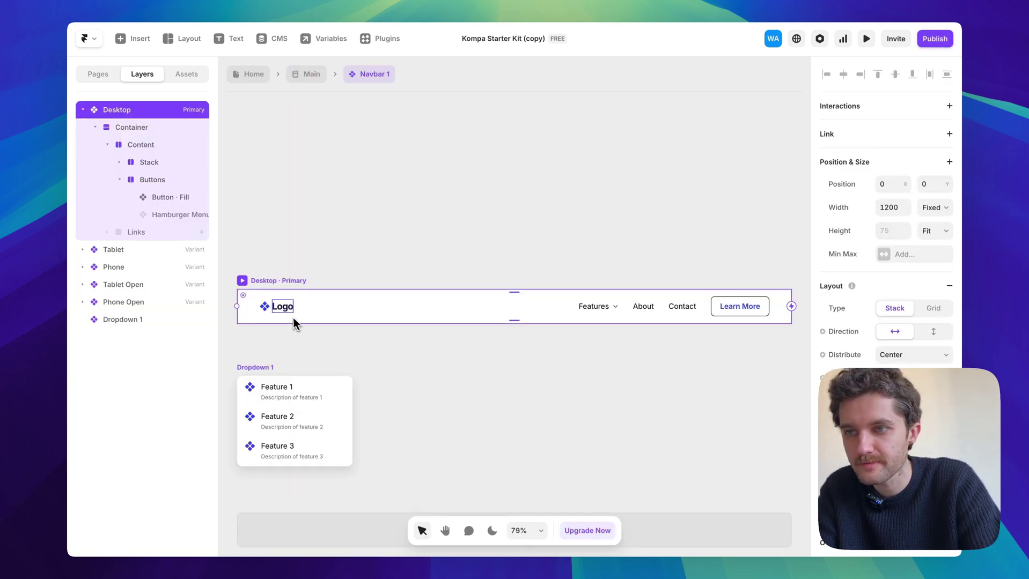
click(303, 309)
key(ctrl+v)
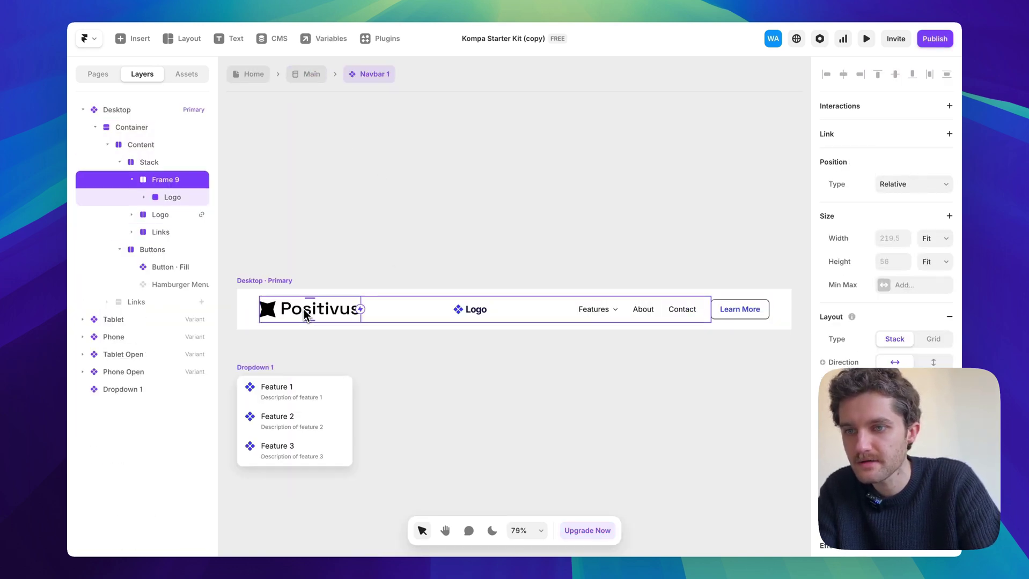
click(476, 312)
key(Delete)
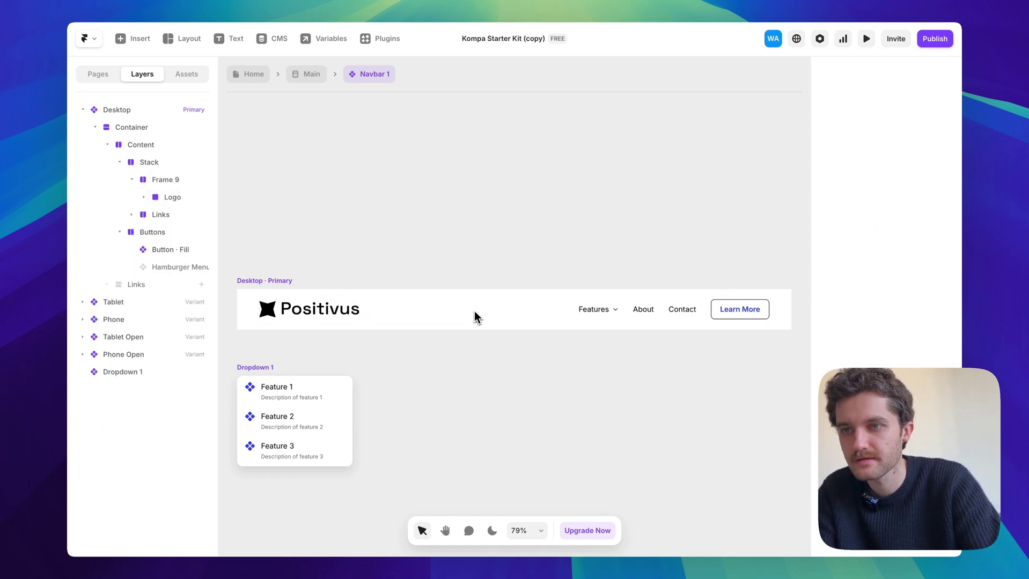
click(311, 74)
Return to the Home page canvas with nothing selected.
click(256, 74)
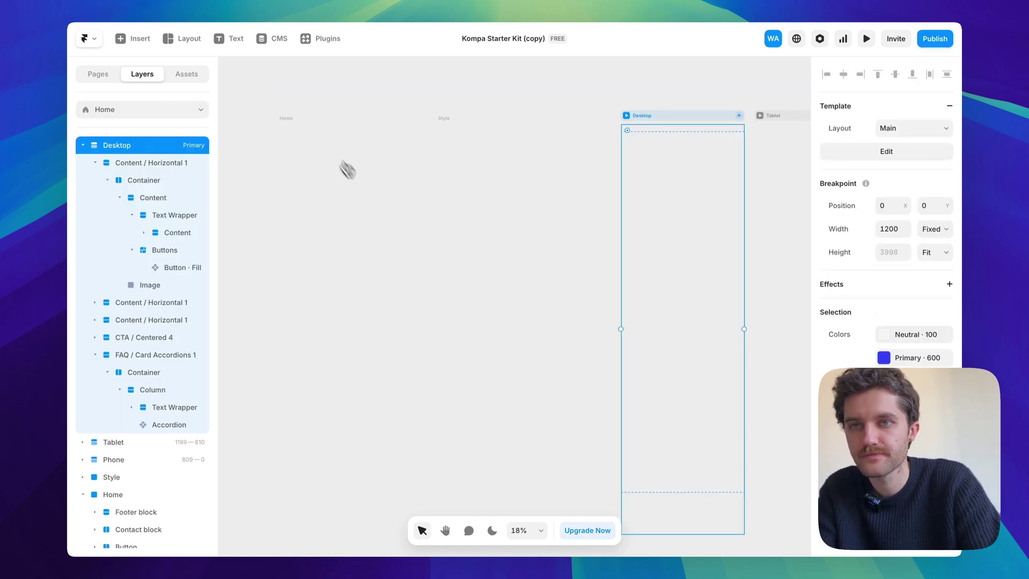
click(591, 85)
scroll(590, 86, down, 1)
scroll(590, 85, right, 1)
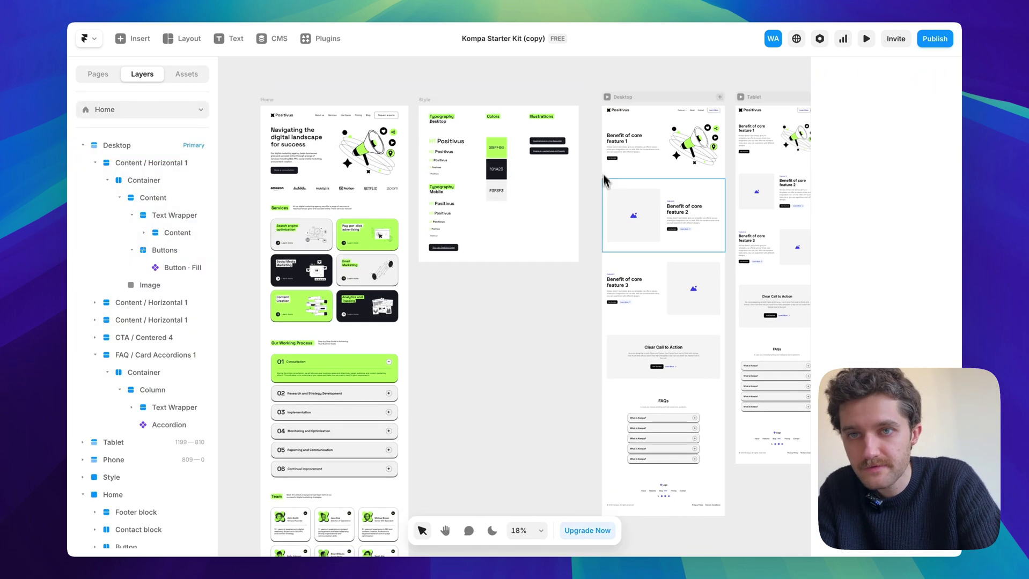
Add Kompa's Logos 2 block to the Desktop page via the Kompa plugin.
key(super+k)
text(kom)
key(Return)
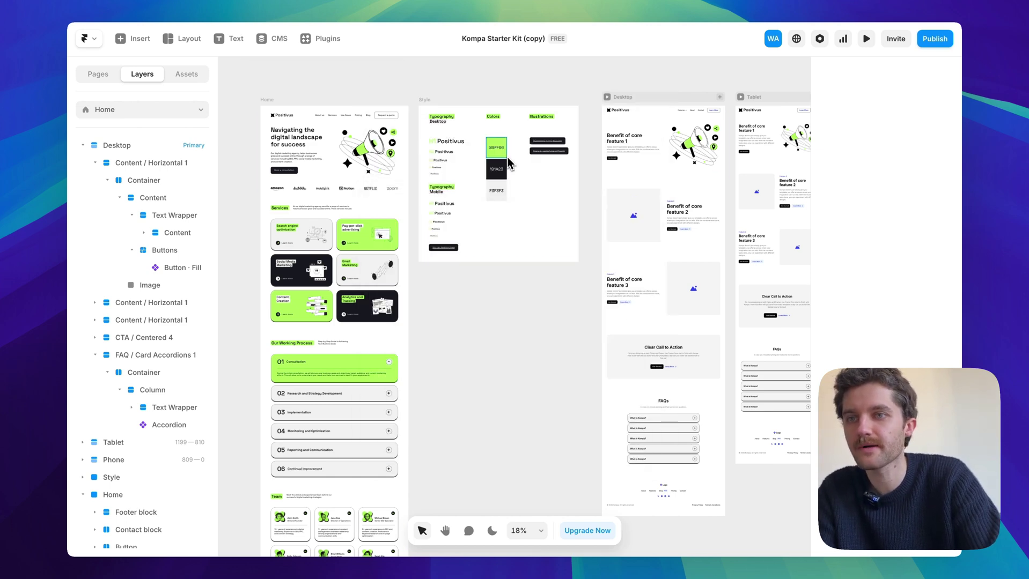
click(365, 292)
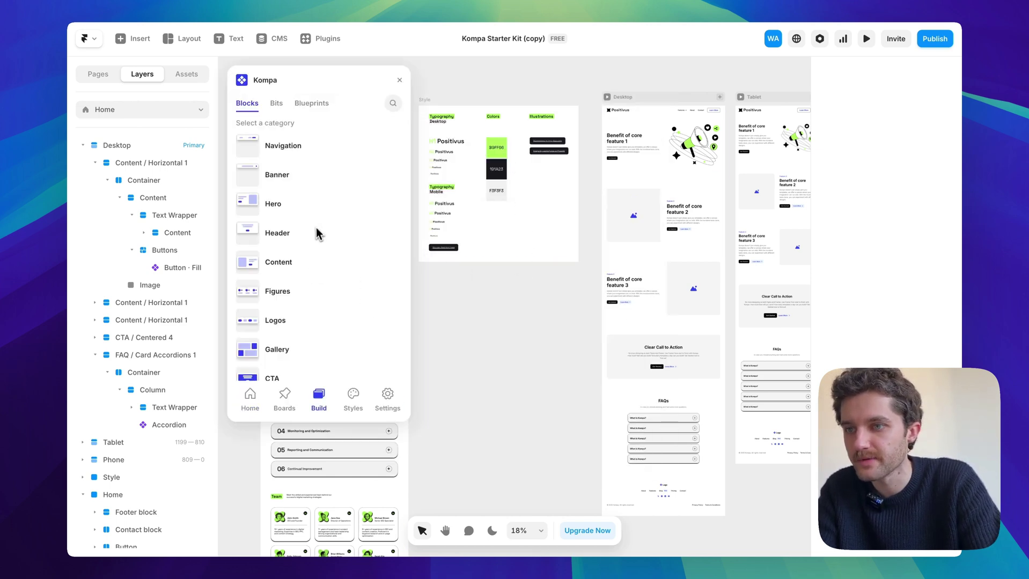
scroll(316, 244, down, 3)
click(302, 240)
scroll(356, 278, down, 1)
drag(340, 247, 671, 182)
click(399, 80)
Delete the logo strip's 'Trusted by' heading and the feature 2 and 3 sections.
double_click(634, 197)
key(Delete)
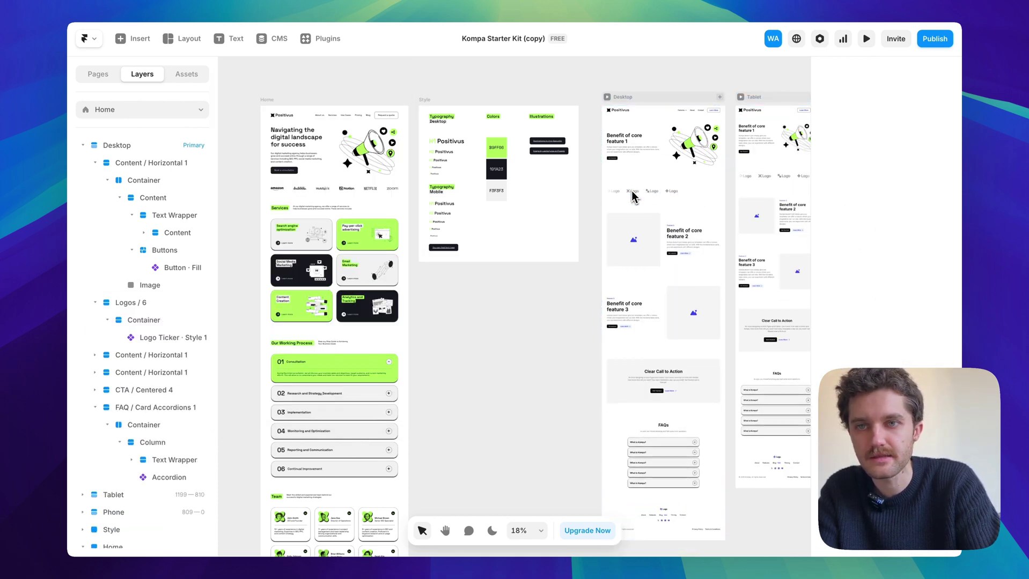
click(672, 277)
shift+click(673, 292)
key(Delete)
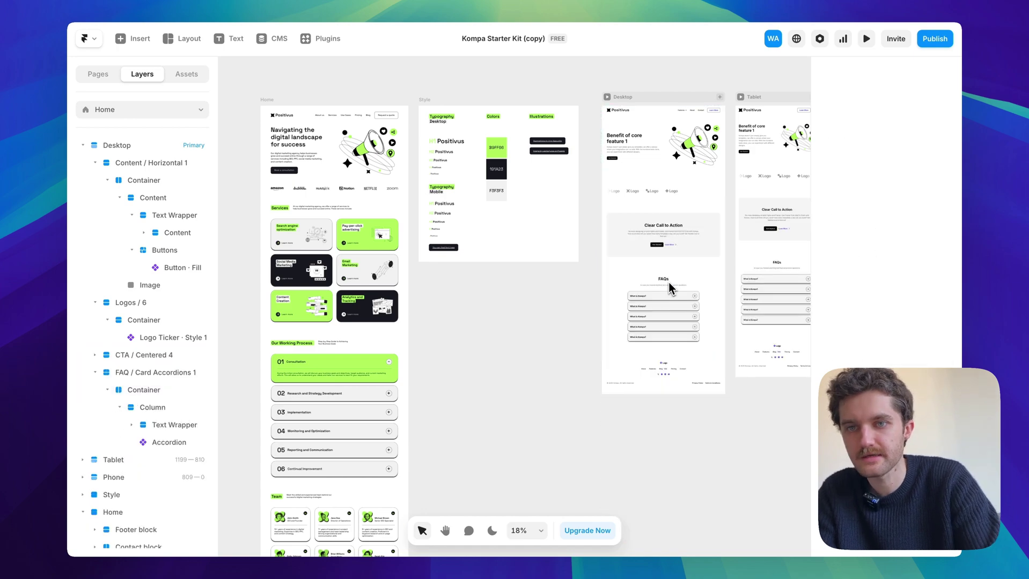
scroll(358, 204, up, 4)
scroll(357, 204, down, 2)
scroll(583, 231, right, 5)
scroll(584, 230, down, 5)
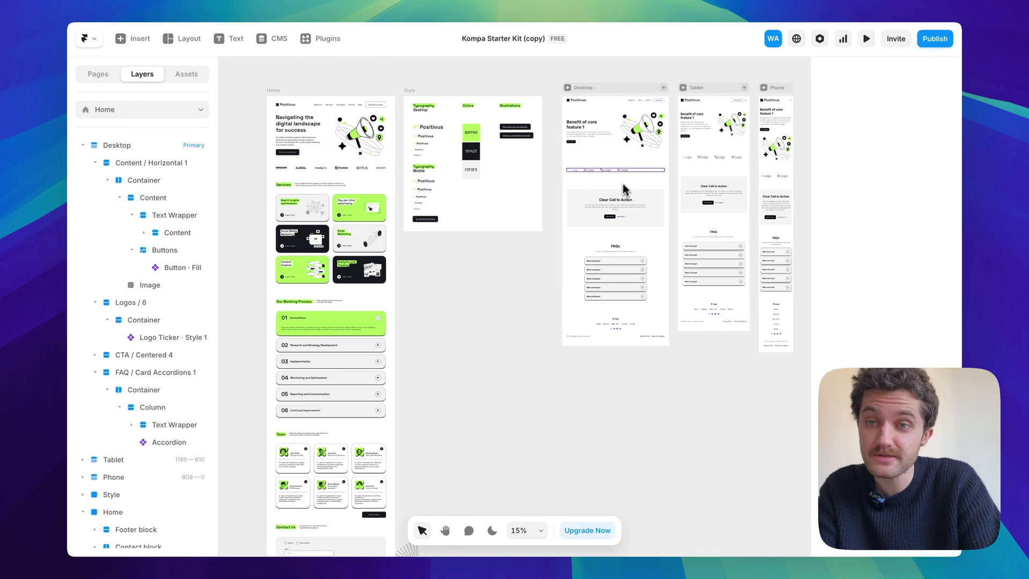
Launch the Kompa plugin with the alias 'ko' and browse its Content blocks.
key(super+k)
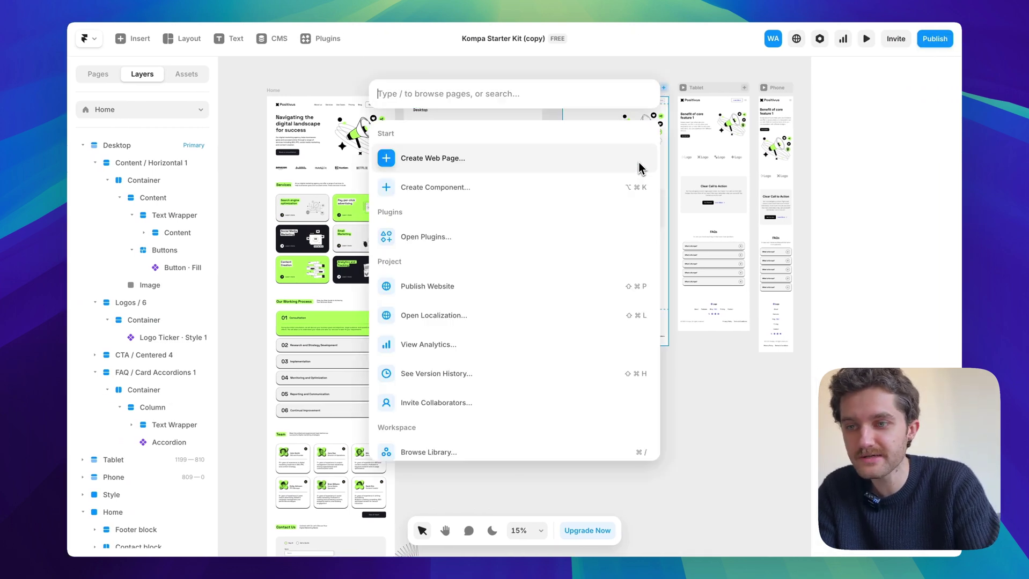
text(ko)
key(Down)
key(Return)
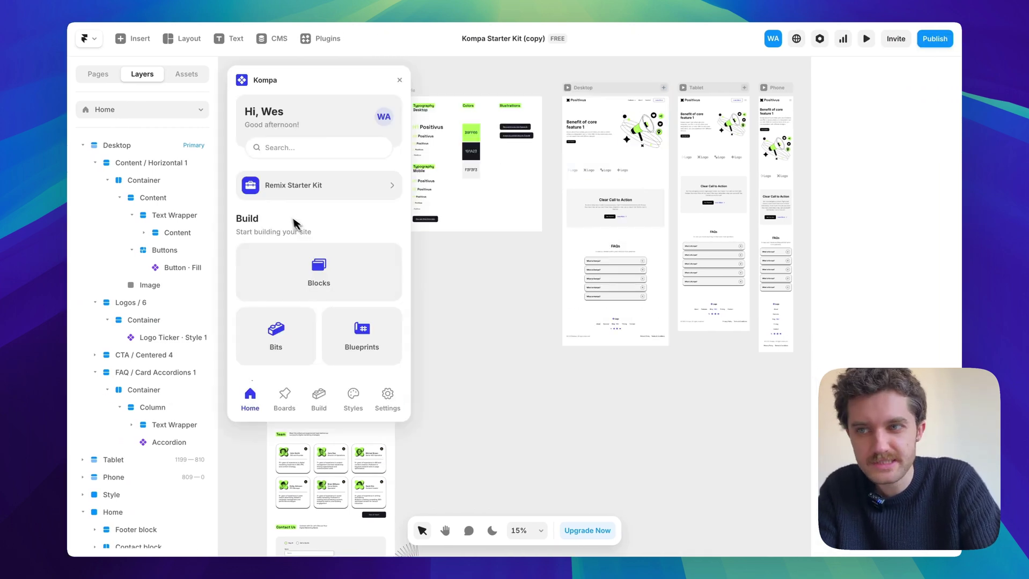
scroll(573, 265, left, 3)
scroll(572, 262, down, 3)
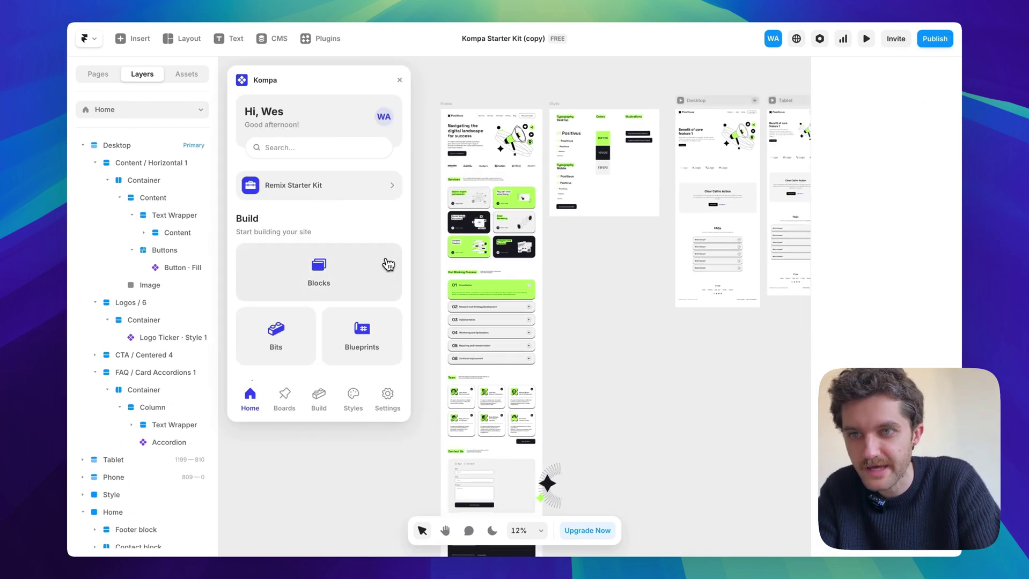
click(379, 268)
click(294, 262)
Drag the Content 18 'Streamline your design process' block below the logo strip.
scroll(336, 258, down, 5)
scroll(336, 256, down, 10)
scroll(336, 256, down, 10)
scroll(336, 257, down, 4)
scroll(654, 263, right, 5)
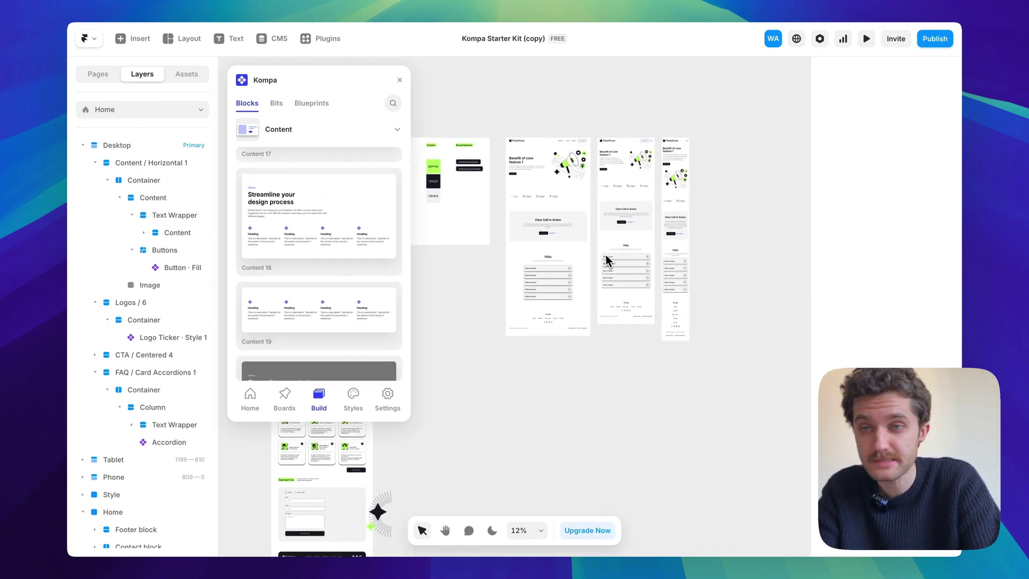
scroll(617, 260, up, 5)
drag(331, 225, 521, 163)
scroll(522, 163, down, 5)
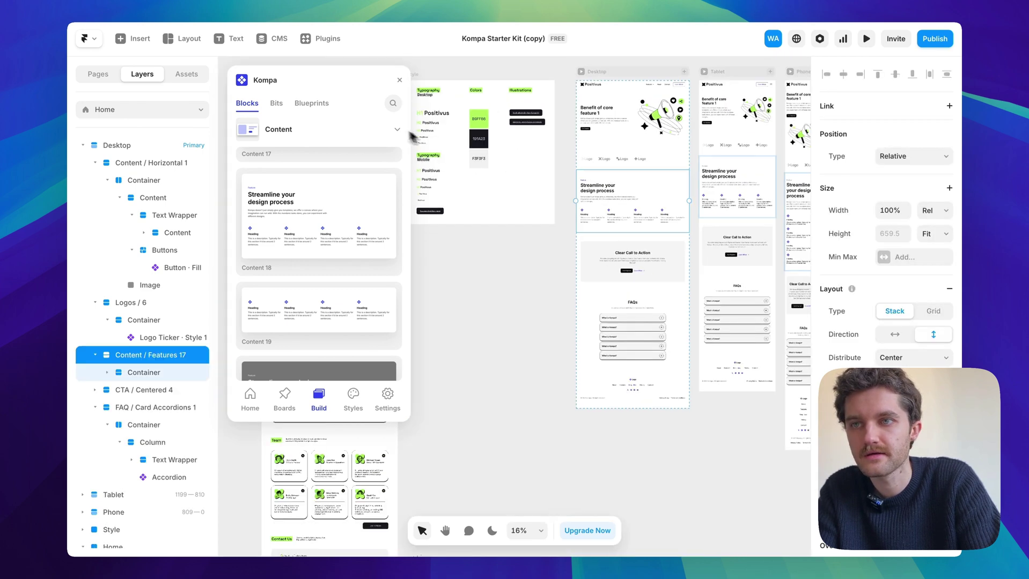
click(399, 80)
Delete the Style reference frame and move the Home frame beside the Desktop page.
click(410, 76)
key(Delete)
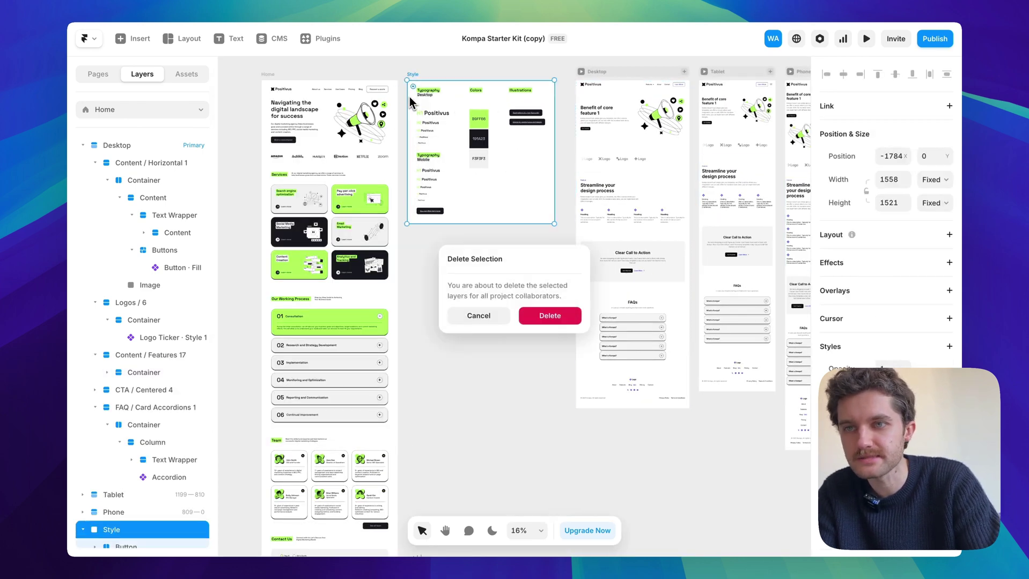
key(Return)
drag(266, 81, 429, 80)
click(386, 202)
Paste a copy of the Search engine optimization card at the start of the Features row.
scroll(647, 252, up, 3)
scroll(647, 253, up, 2)
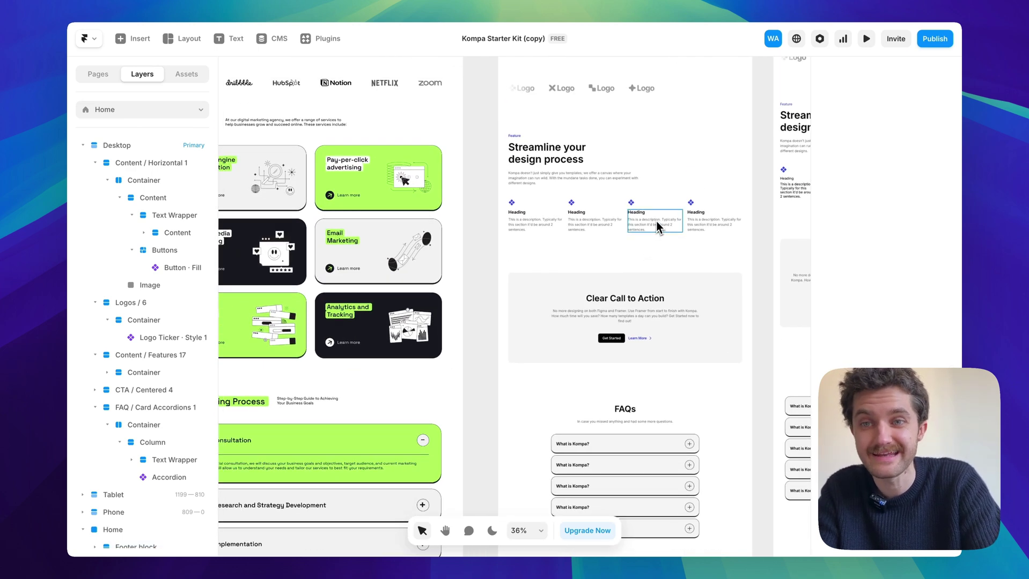
click(658, 227)
click(483, 231)
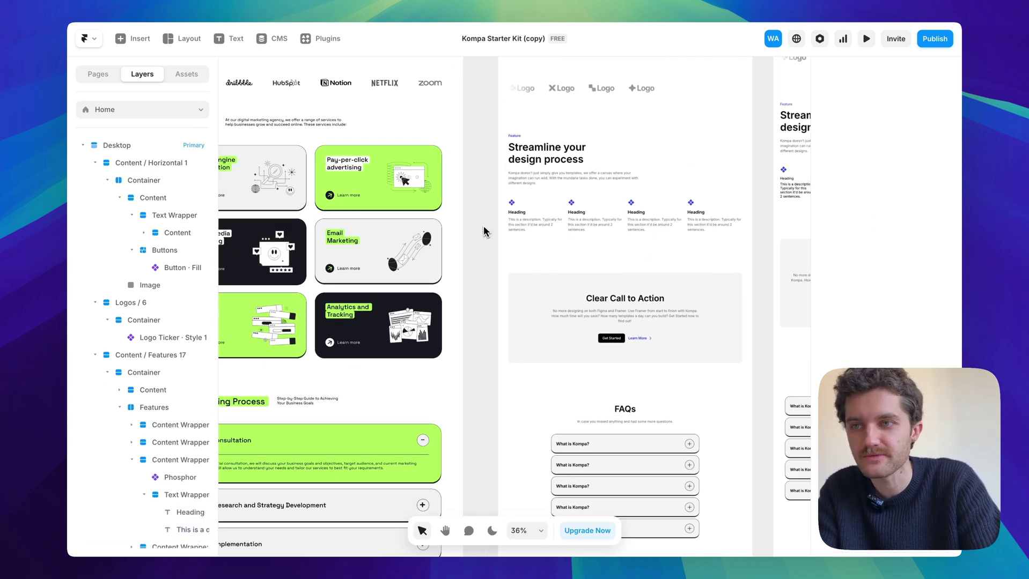
click(277, 211)
click(565, 215)
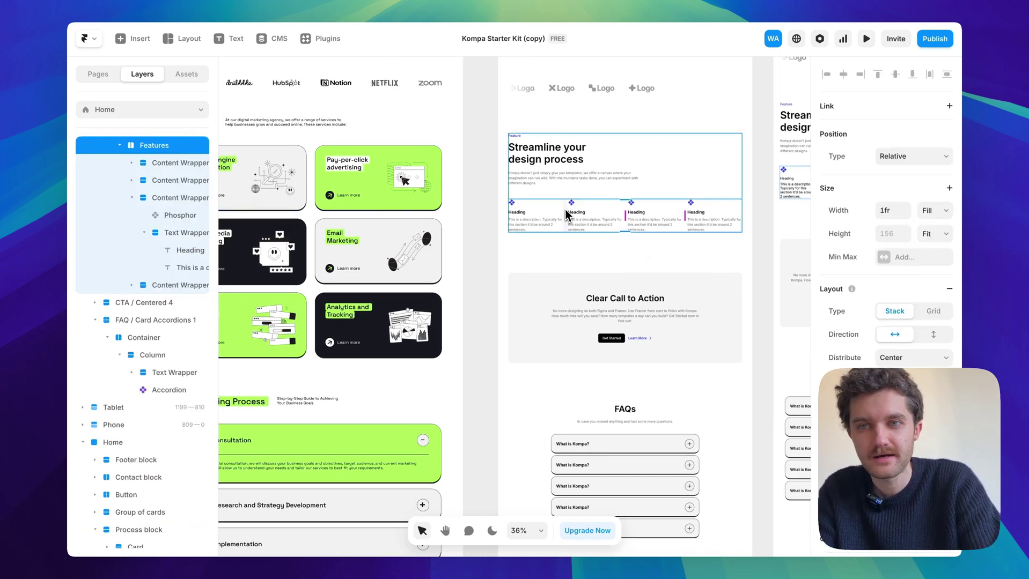
key(super+v)
key(Left)
key(Left)
key(Left)
key(Left)
drag(692, 209, 638, 223)
Delete the four heading columns from the Features row.
click(654, 217)
shift+click(688, 216)
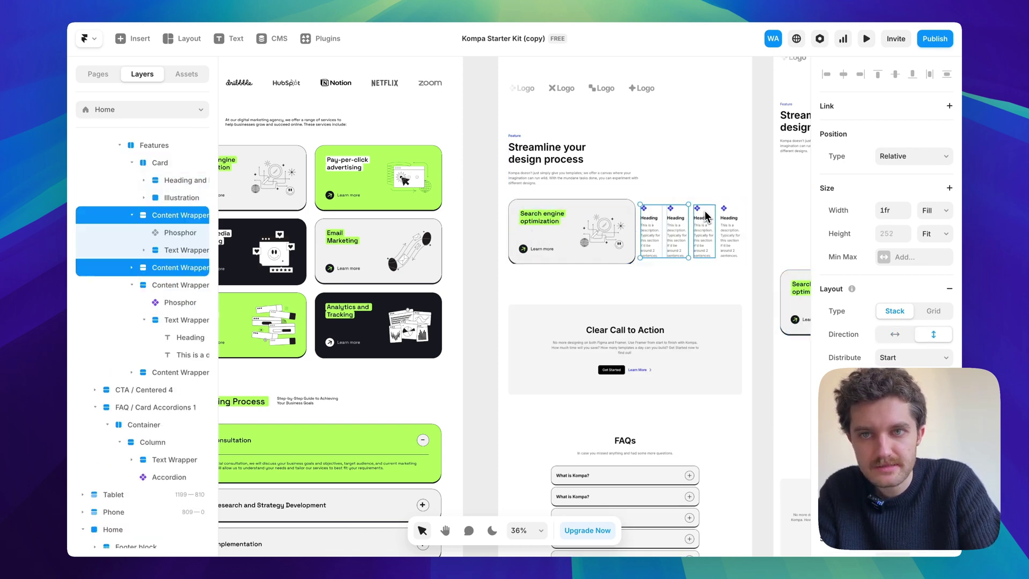
shift+click(702, 217)
shift+click(730, 217)
key(Delete)
Set the pasted card's width to Fill and check the Features container layout.
click(719, 234)
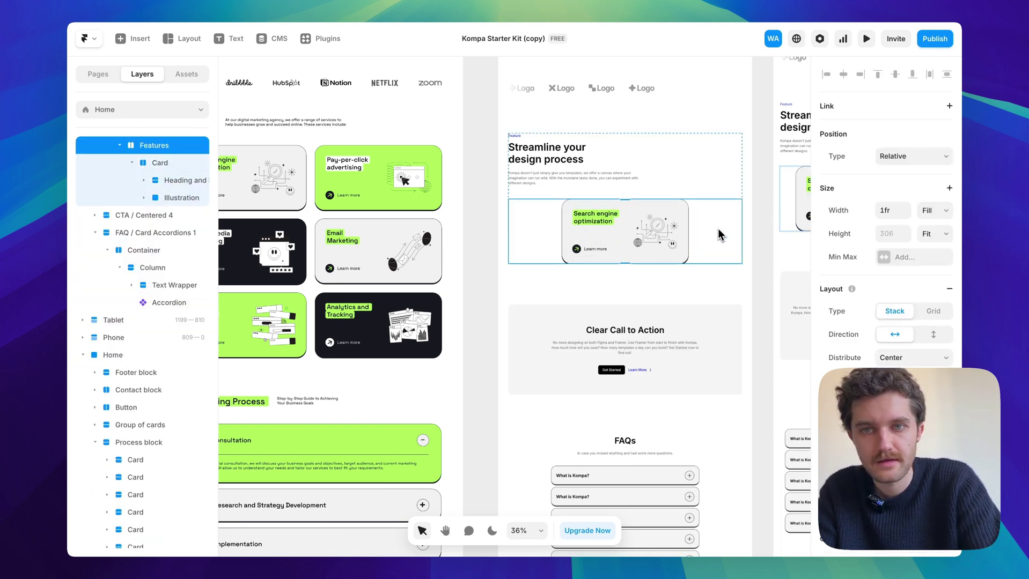
click(678, 231)
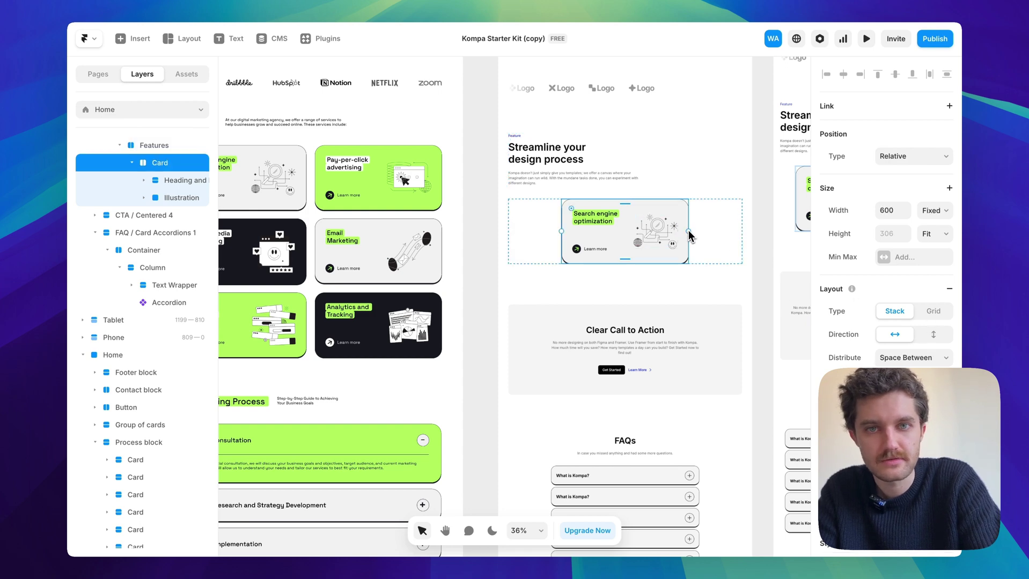
click(930, 211)
click(931, 236)
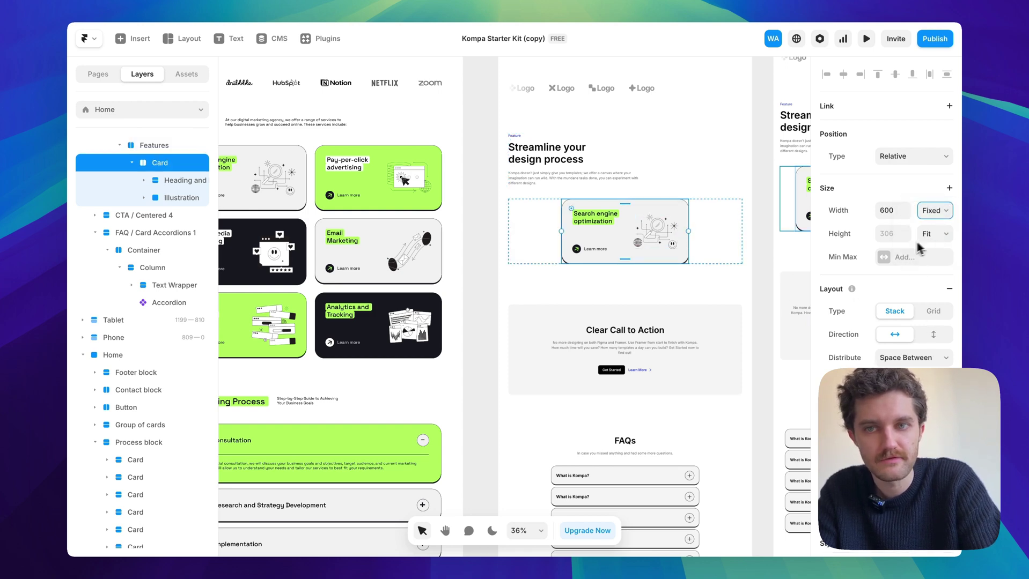
click(764, 251)
click(636, 244)
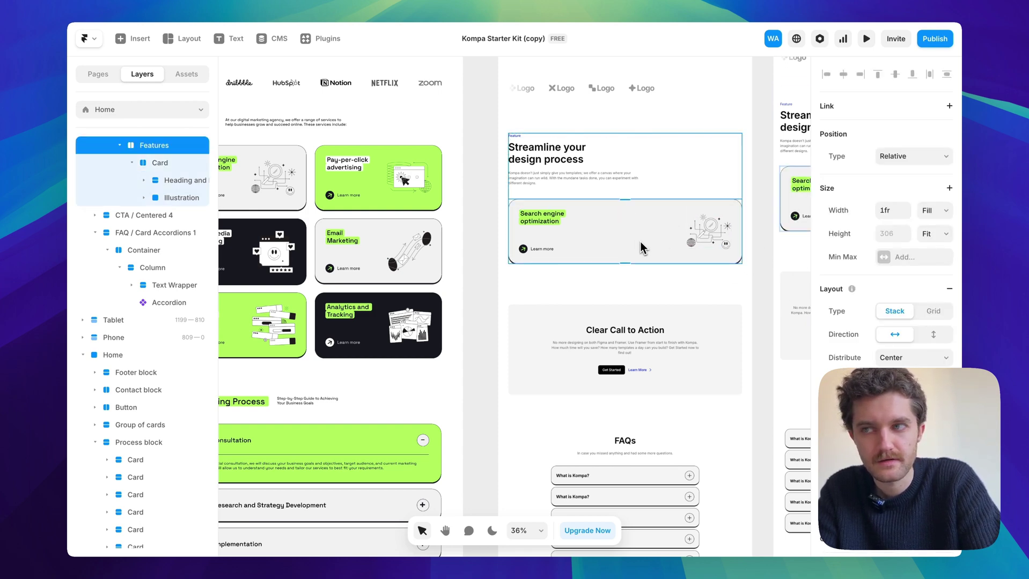
scroll(885, 242, down, 5)
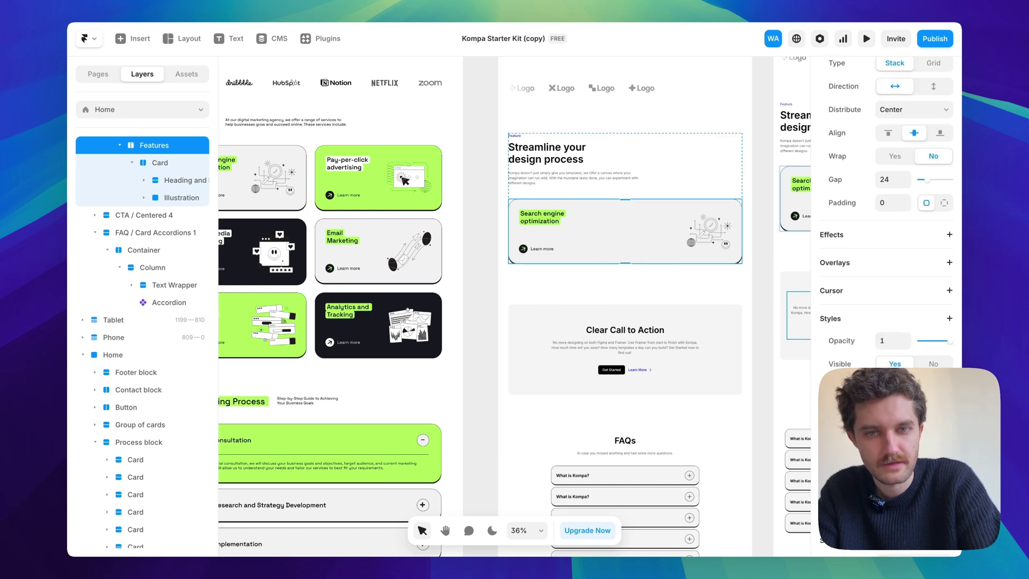
click(665, 244)
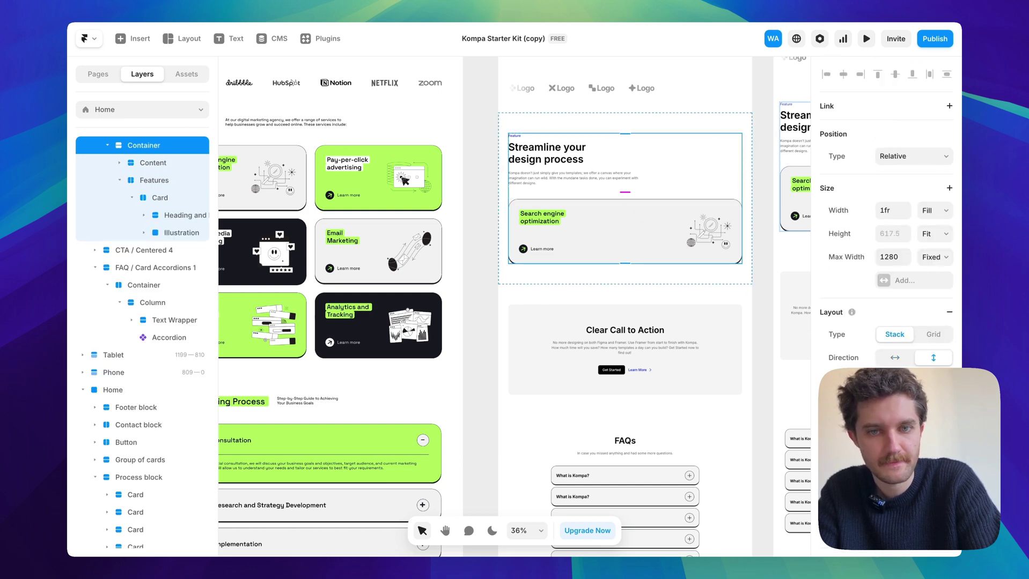
scroll(885, 242, down, 5)
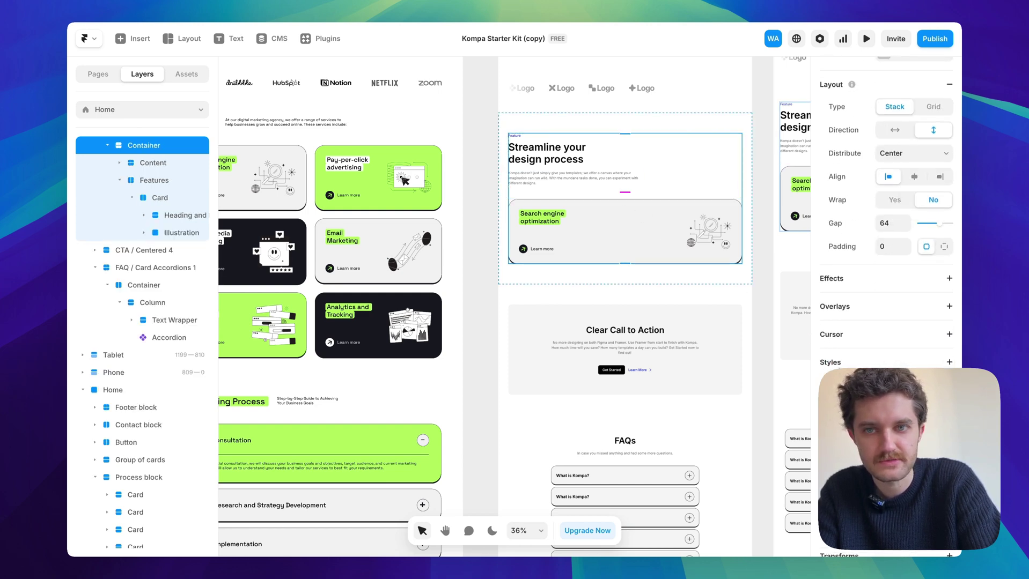
click(757, 262)
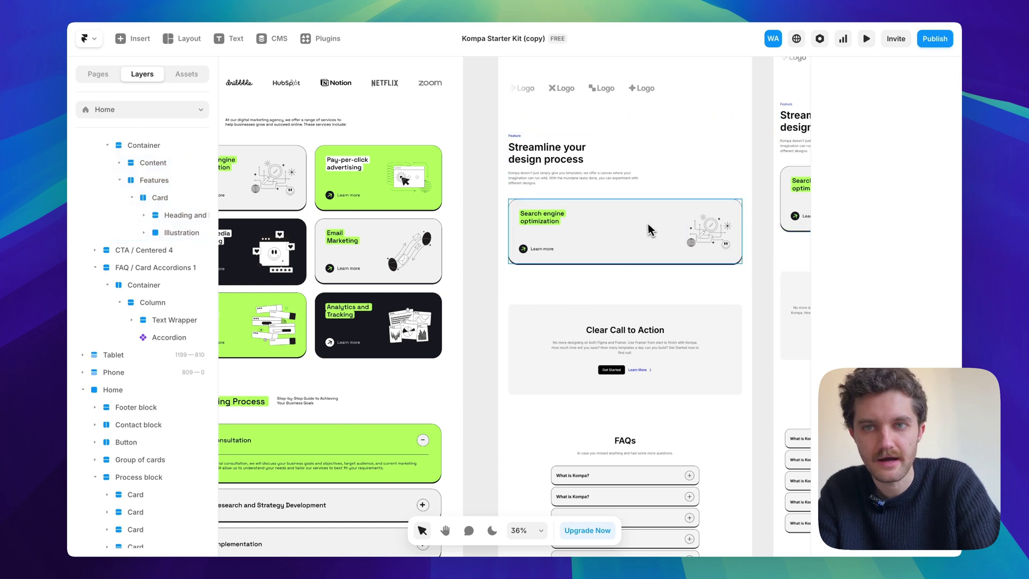
click(665, 214)
Switch the Features layout to a Grid with 2 columns and 3 rows.
scroll(944, 161, up, 3)
click(934, 190)
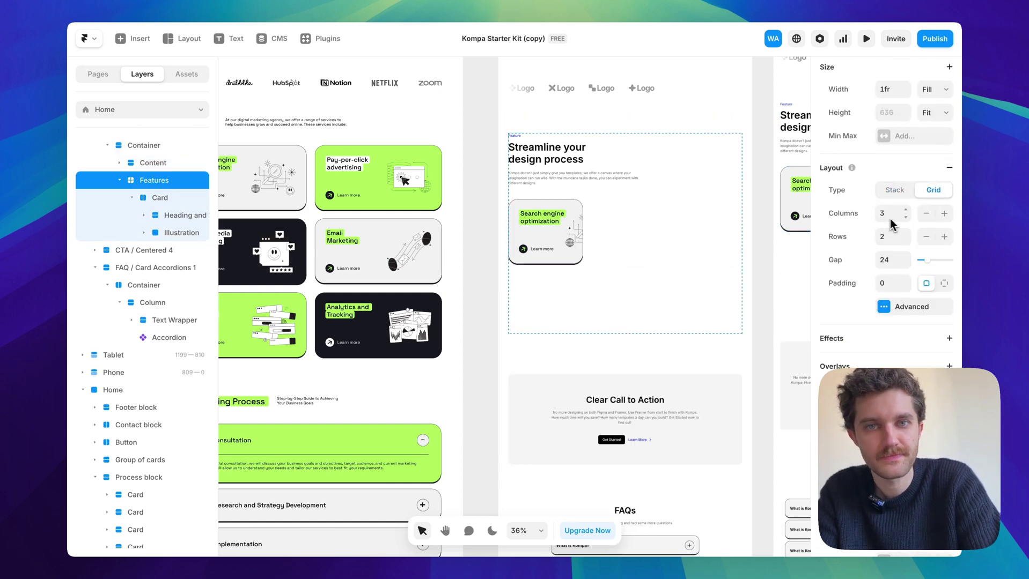
click(926, 214)
click(945, 240)
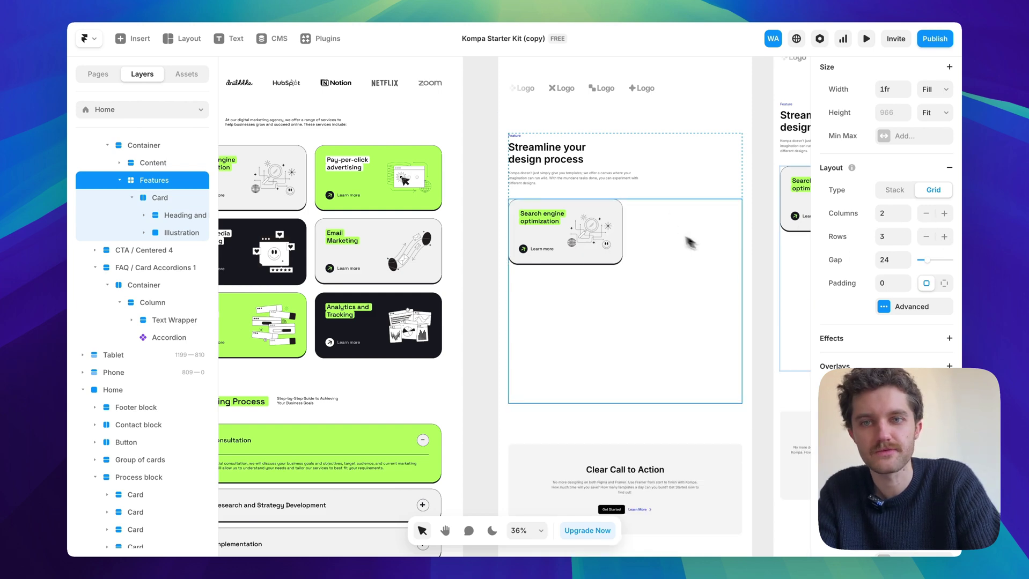
click(757, 244)
Duplicate the Search engine optimization card to fill the grid with six cards.
click(616, 256)
key(ctrl+d)
key(ctrl+d)
key(ctrl+d)
key(ctrl+d)
key(ctrl+d)
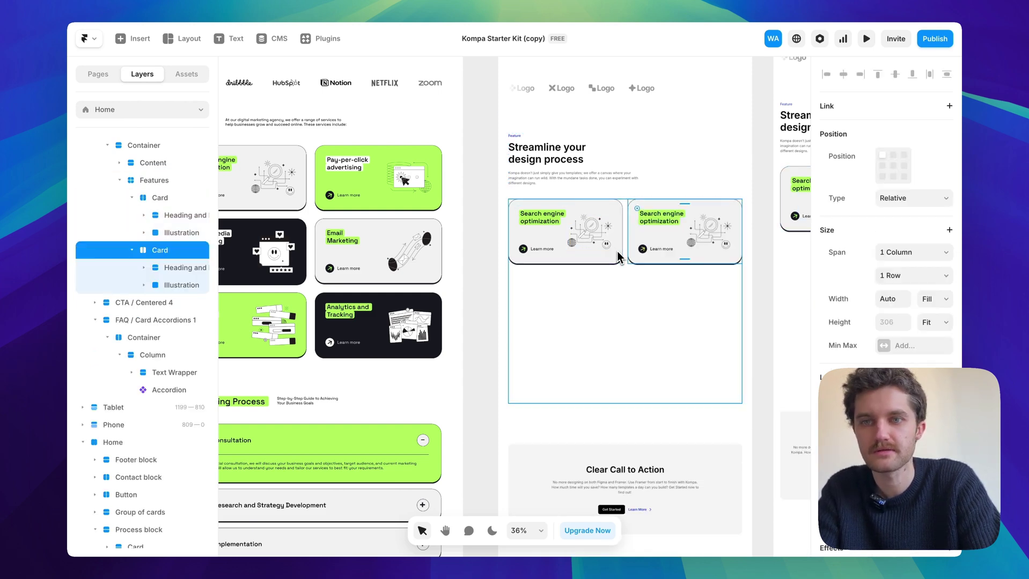
click(764, 339)
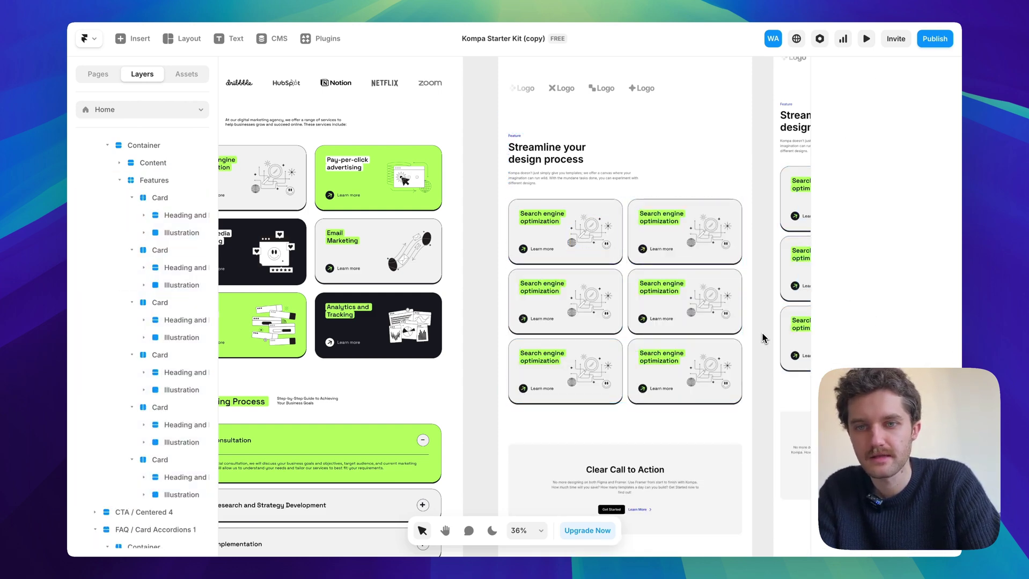
Give the bottom-right and middle-left cards the dark background colour.
click(738, 350)
shift+click(618, 282)
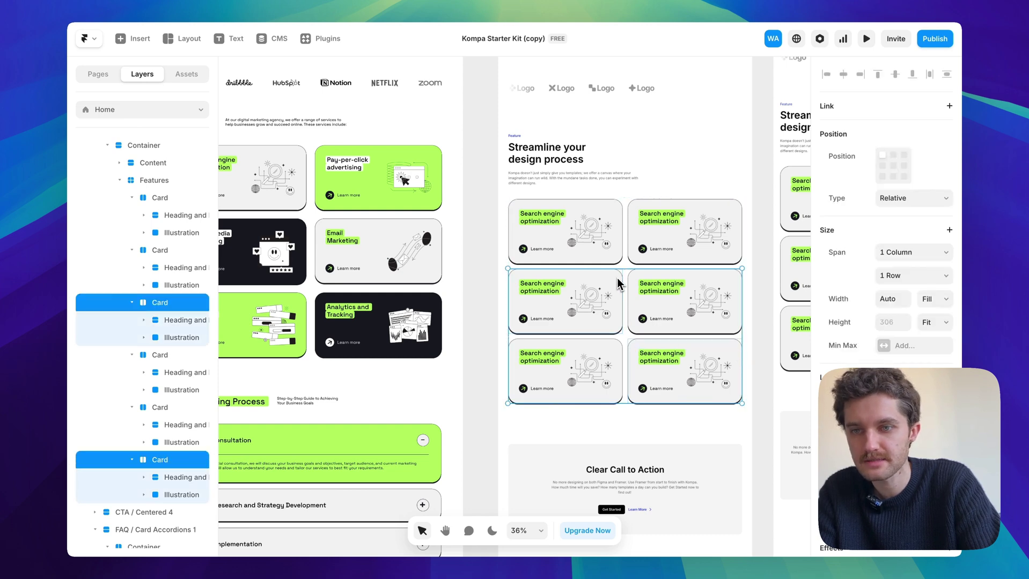
click(417, 355)
scroll(695, 275, left, 3)
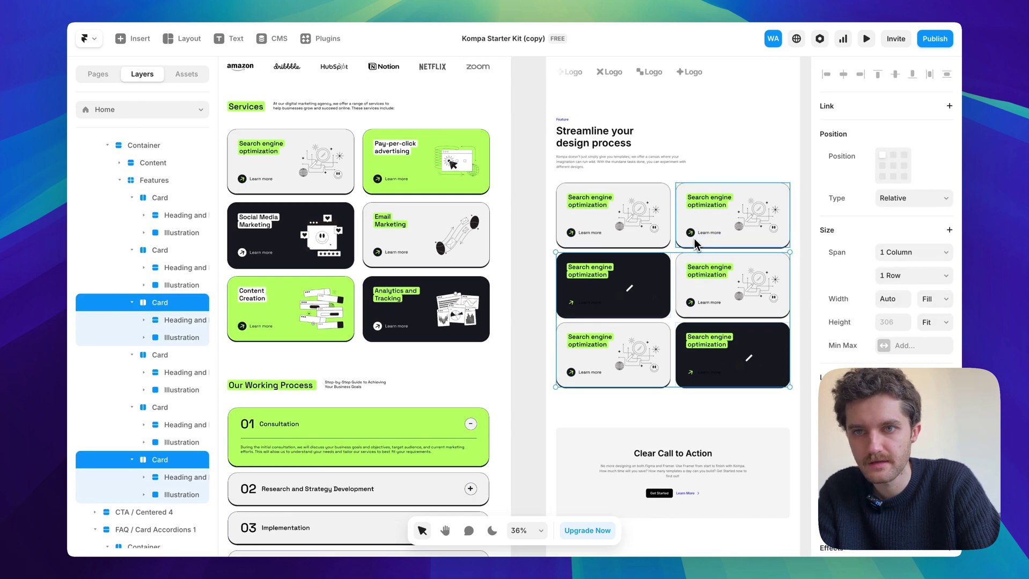
Eyedrop the Pay-per-click card's green onto the top-right and bottom-left cards.
click(695, 244)
shift+click(665, 338)
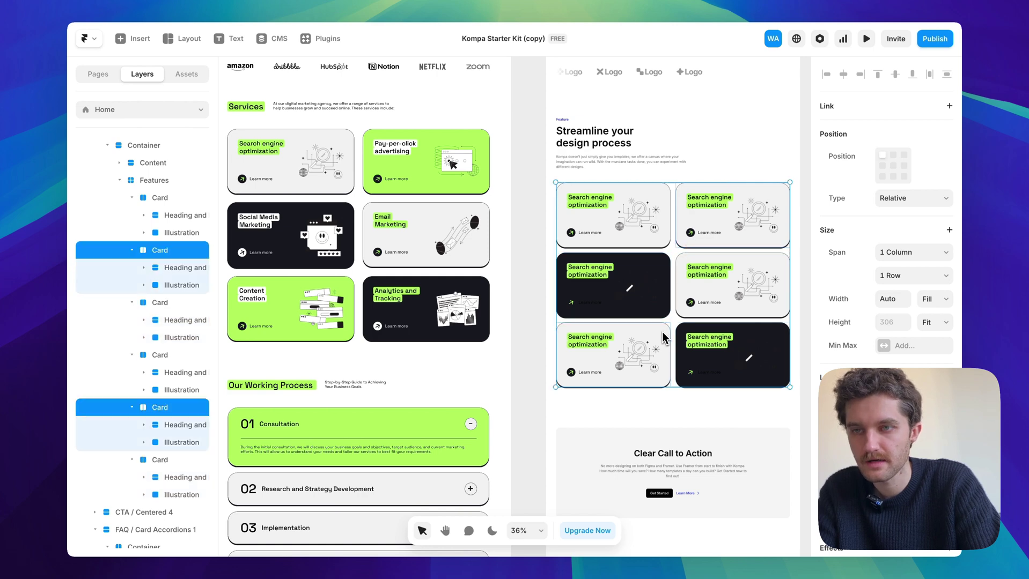
key(i)
click(472, 188)
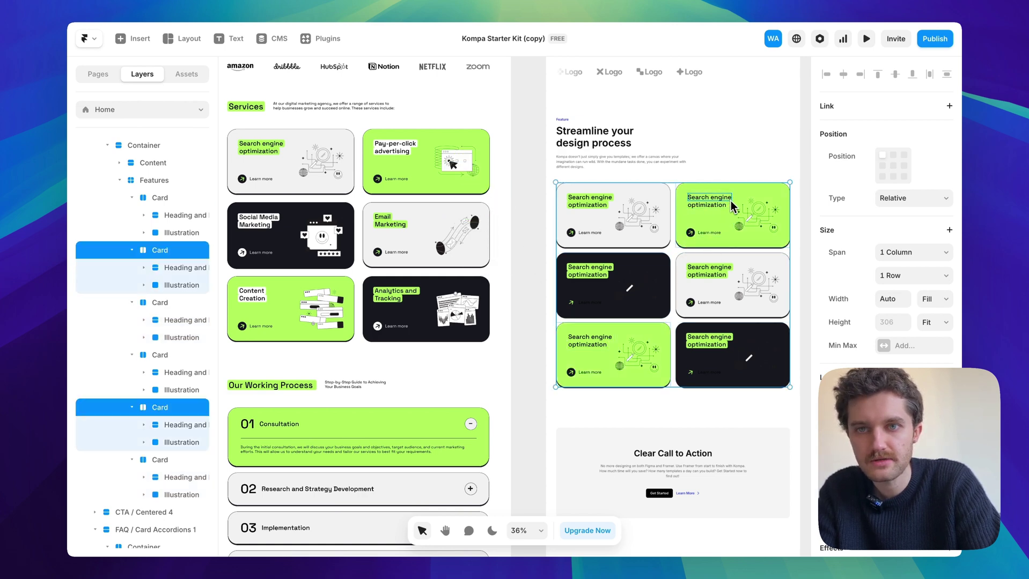
Multi-select the heading labels of the green and dark cards.
double_click(702, 202)
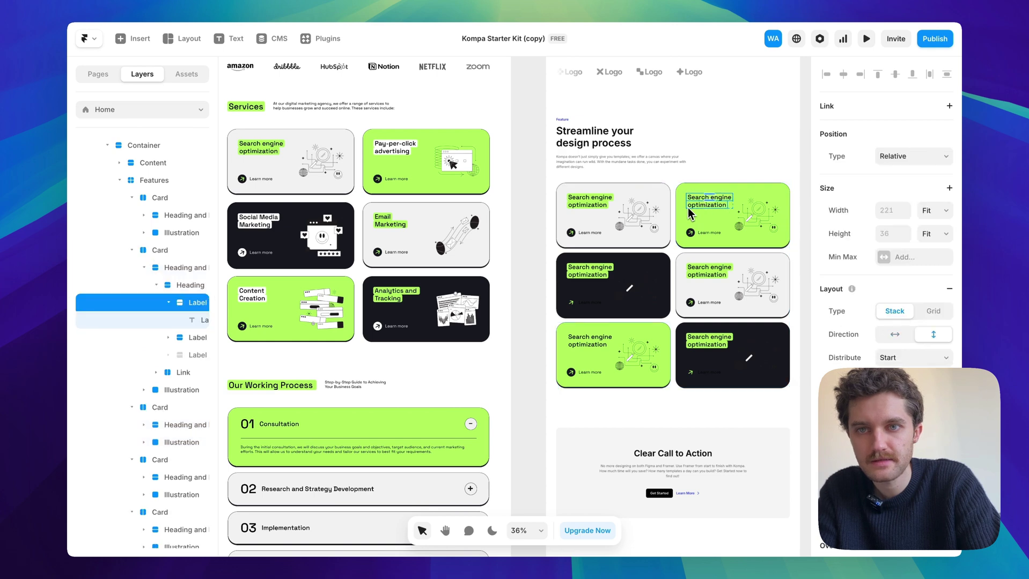
shift+click(690, 213)
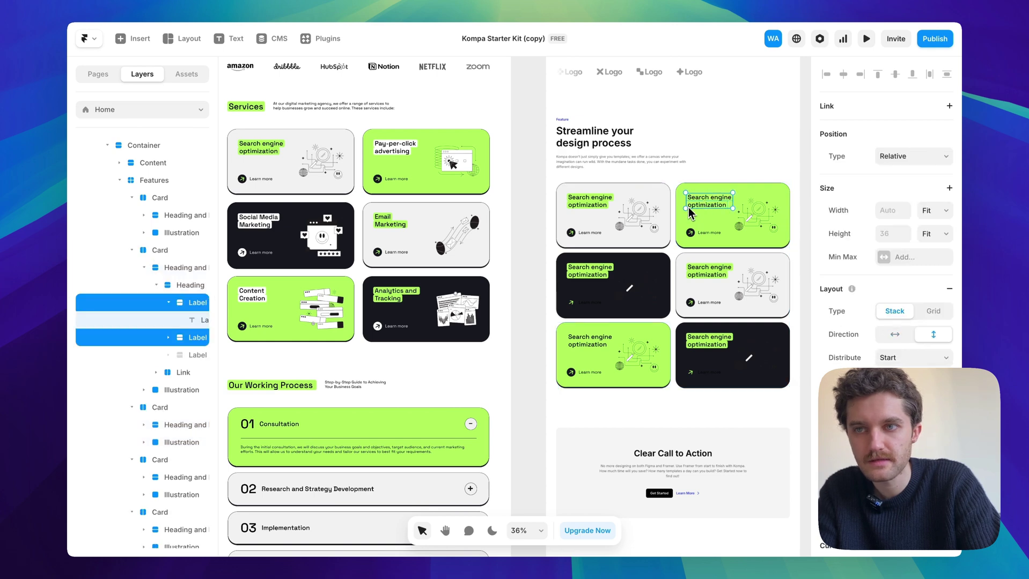
shift+click(616, 275)
shift+click(611, 282)
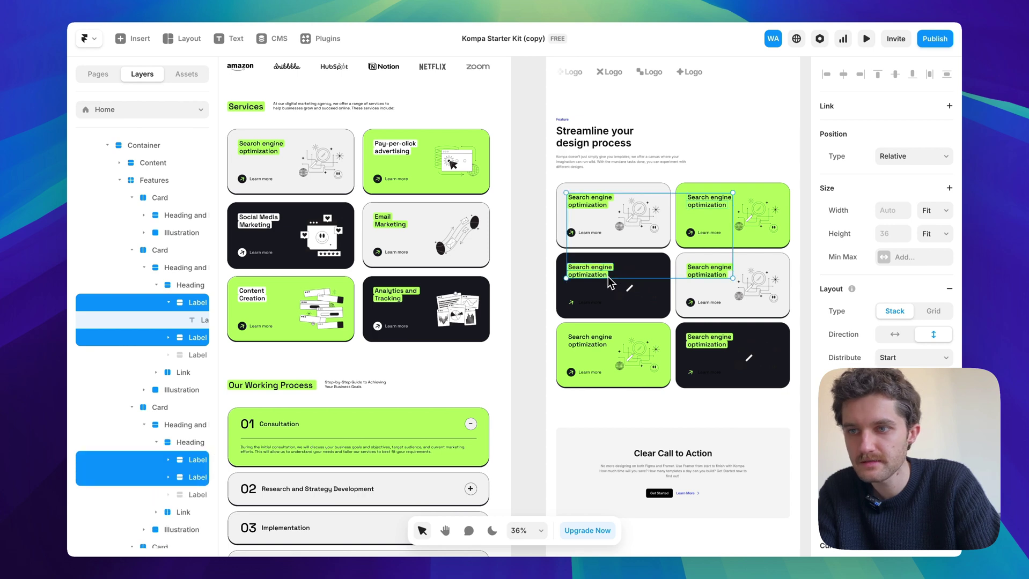
scroll(610, 341, up, 5)
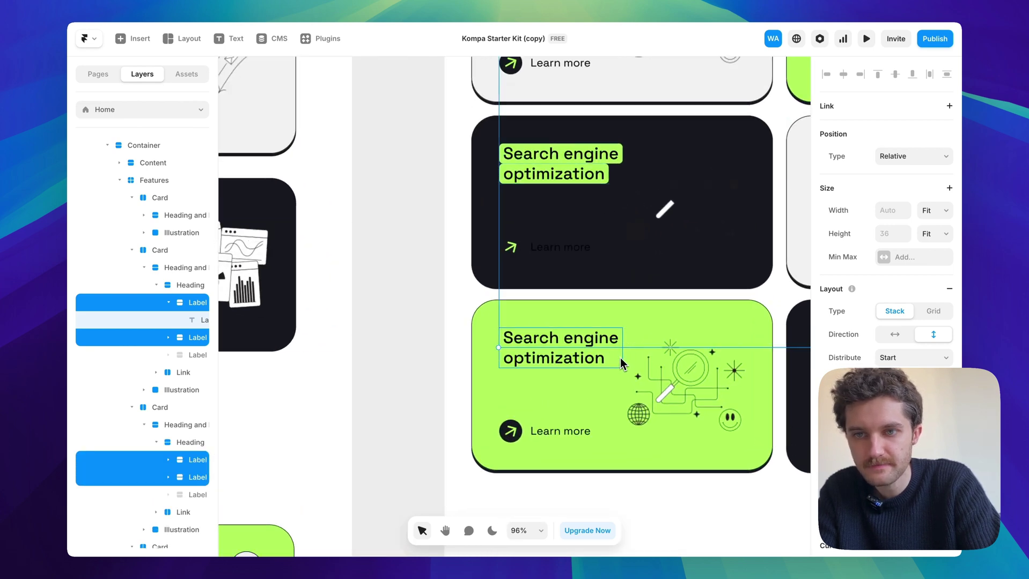
scroll(607, 360, down, 4)
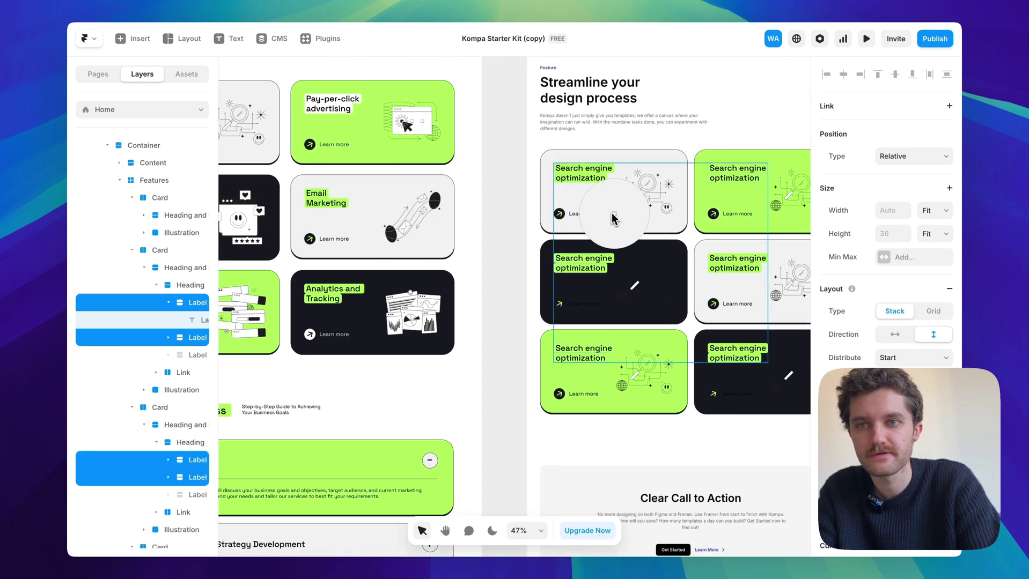
scroll(624, 225, down, 3)
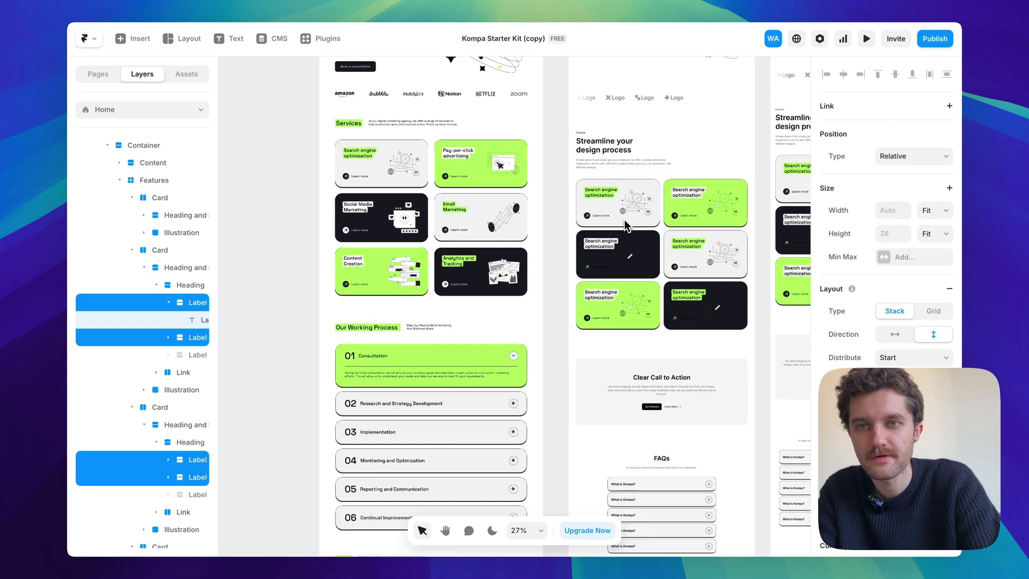
Insert a Button · Link component into the top-left card's heading stack.
click(551, 250)
scroll(692, 247, up, 3)
click(495, 195)
key(super+k)
text(button link)
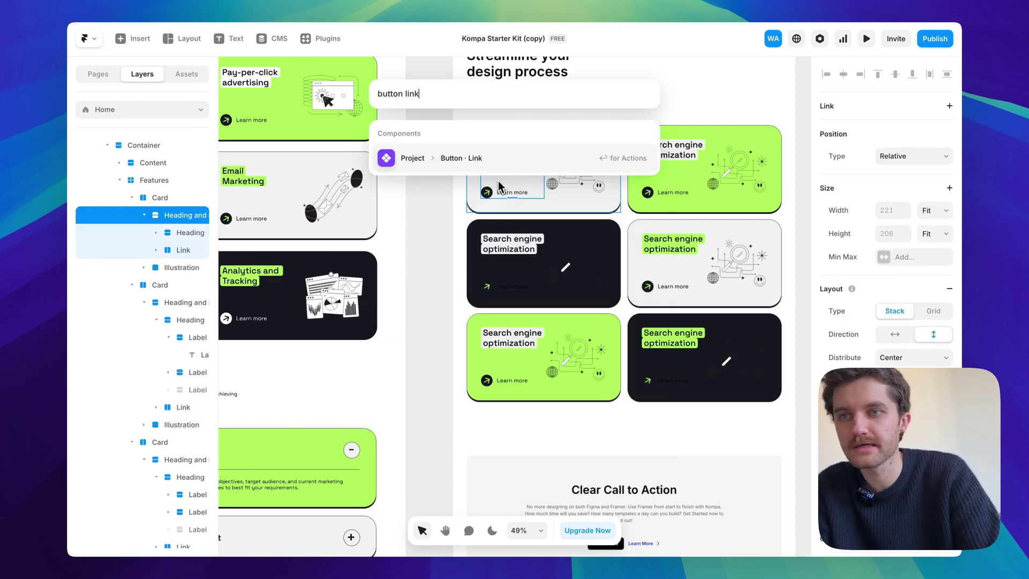
key(Return)
key(Return)
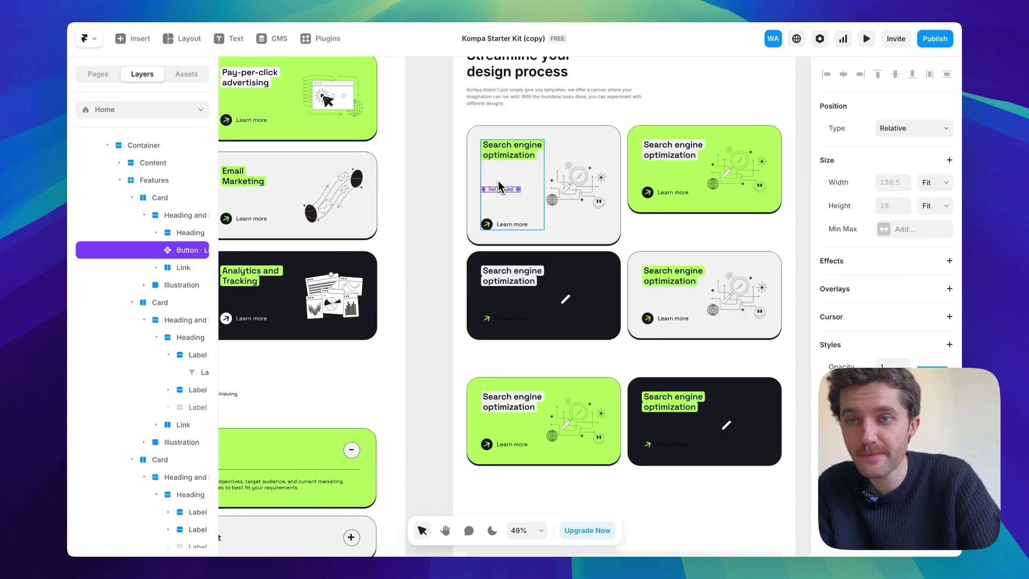
Swap the Get Started button's icon for a right arrow.
scroll(523, 241, up, 5)
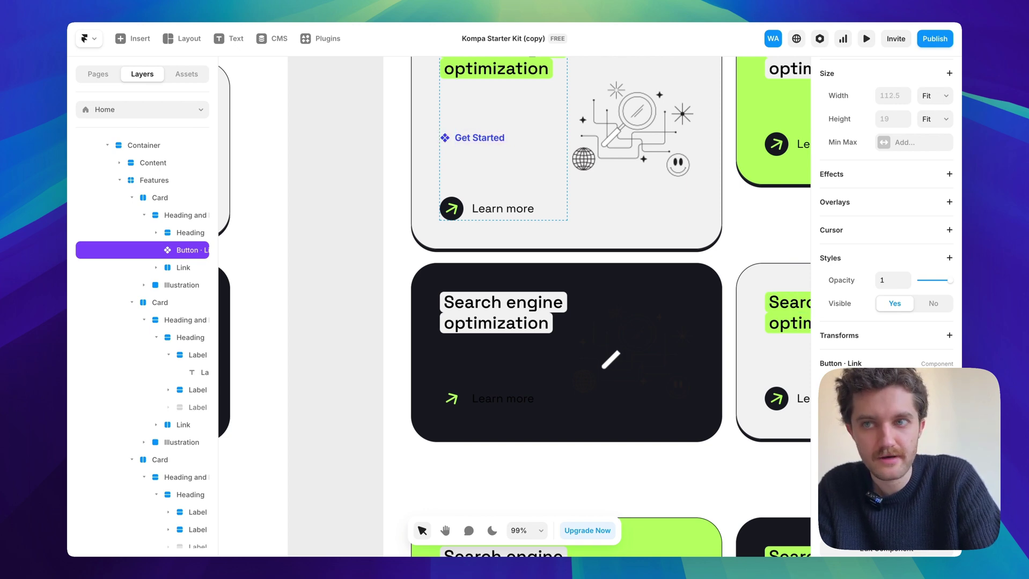
click(912, 456)
scroll(912, 456, up, 20)
scroll(912, 456, down, 10)
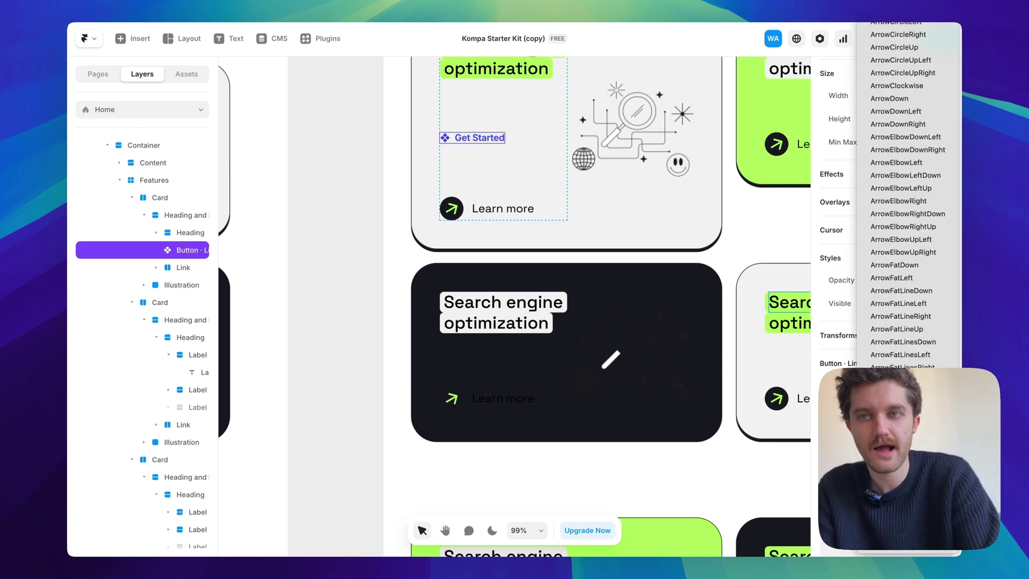
click(907, 321)
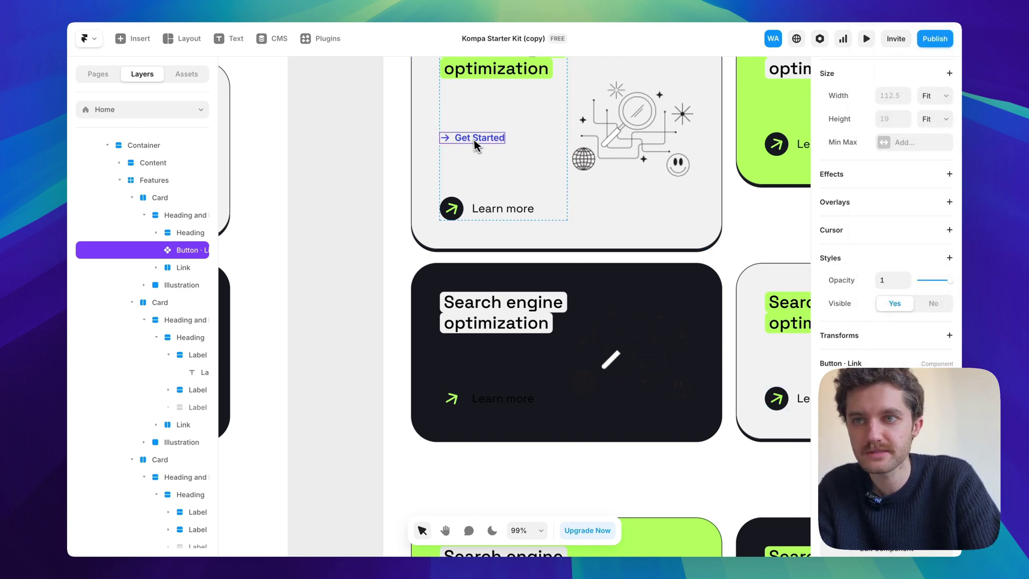
Replace the Learn more links in the first two cards with the Get Started button.
click(471, 209)
key(Delete)
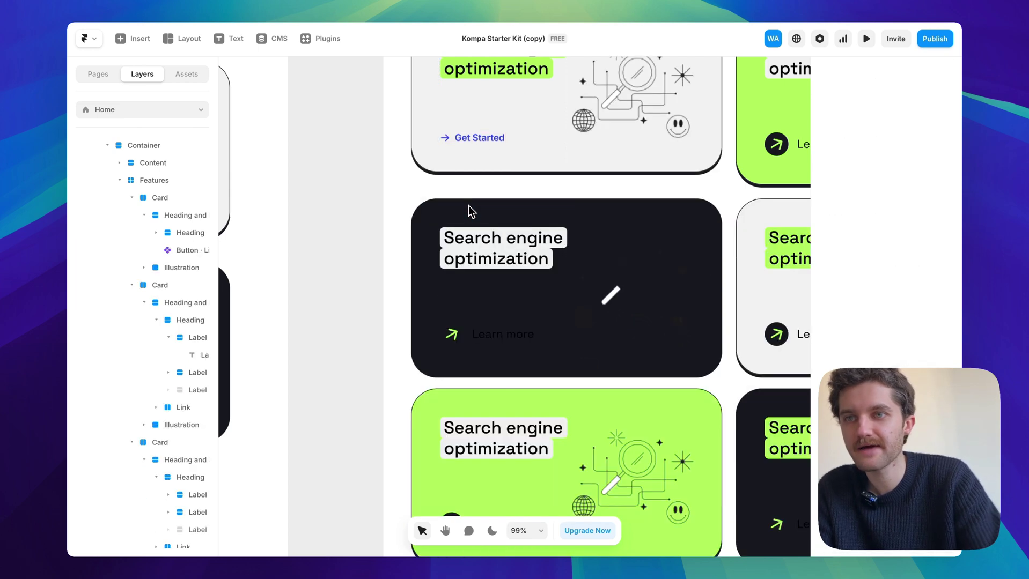
click(464, 137)
scroll(545, 202, down, 3)
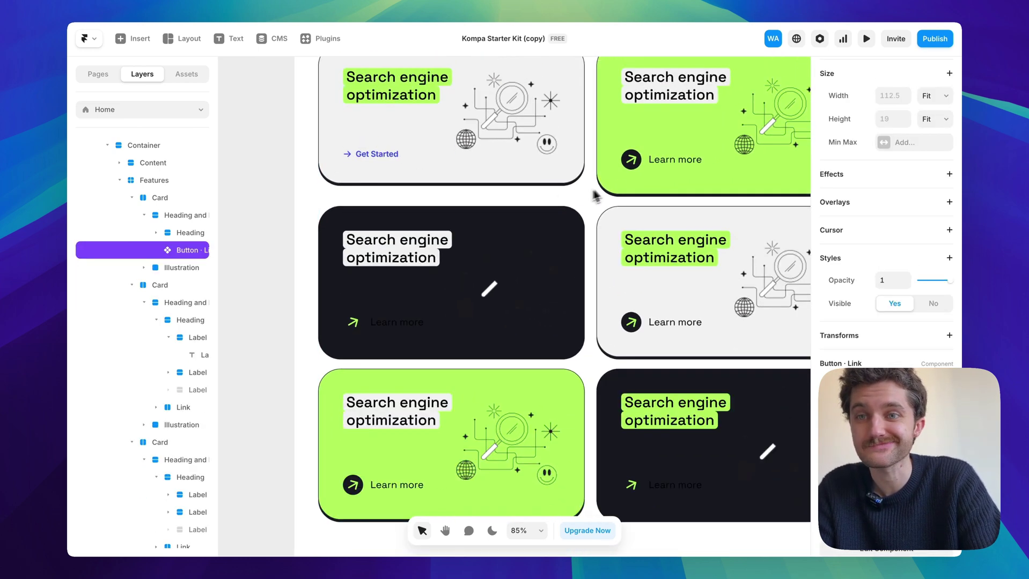
click(647, 154)
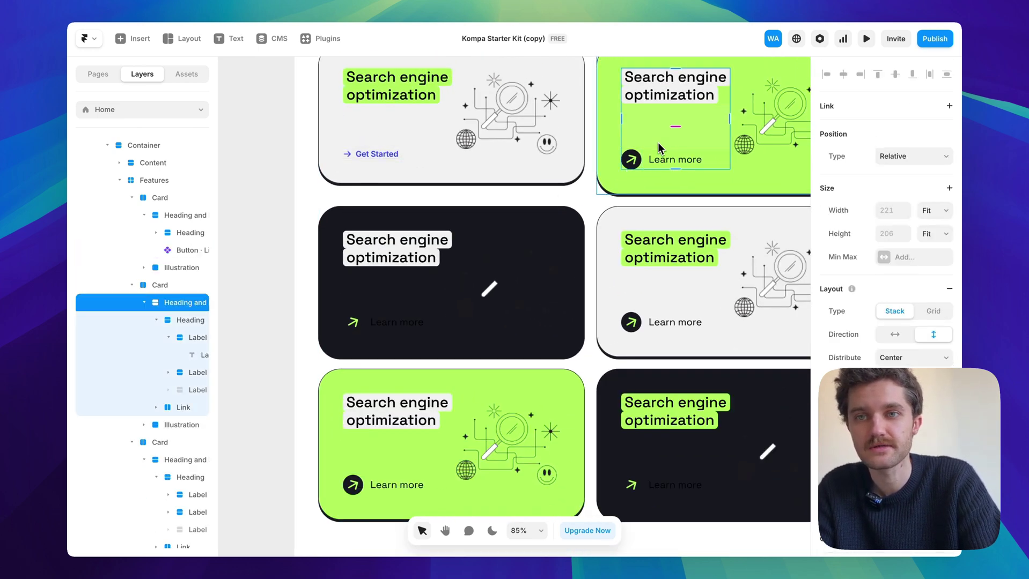
key(ctrl+v)
click(650, 166)
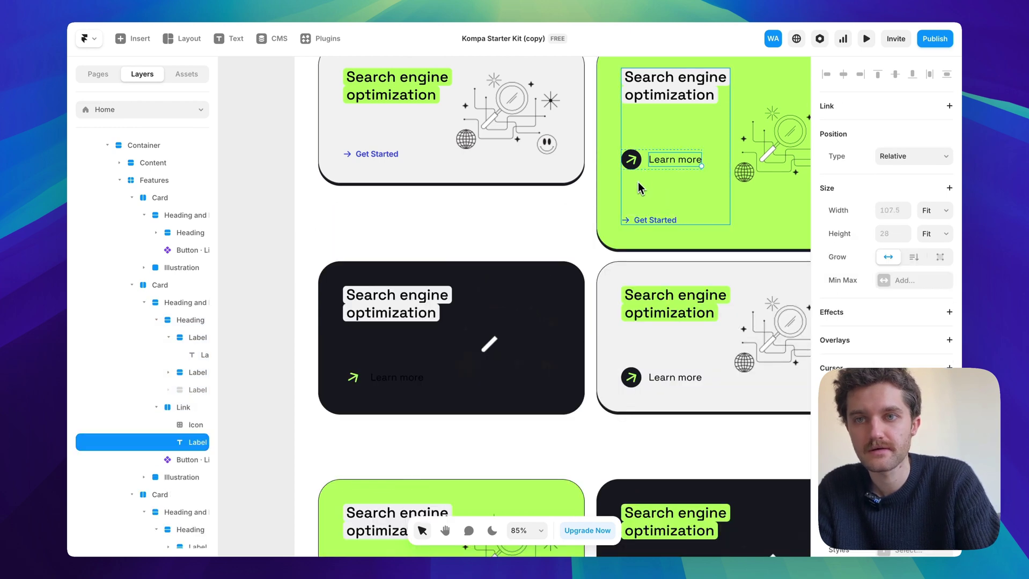
click(646, 171)
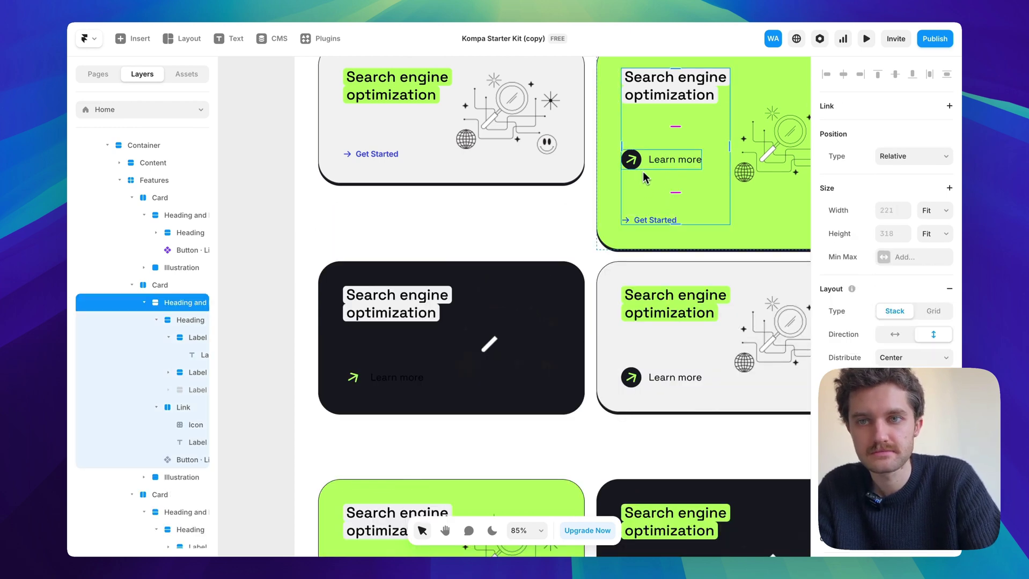
click(646, 159)
key(Delete)
Make the Get Started button component's text black, then return to the Home page.
double_click(373, 154)
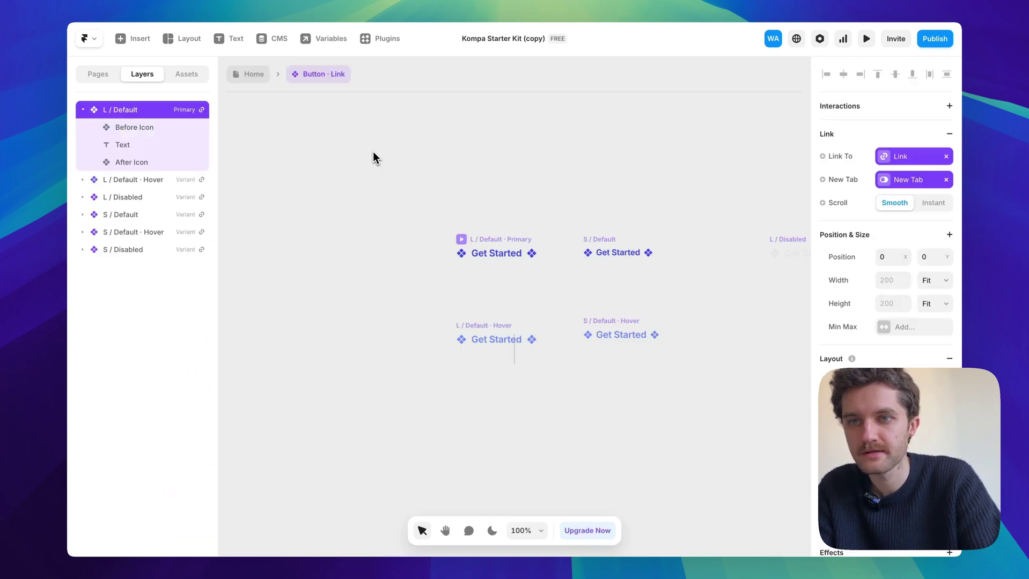
scroll(886, 394, down, 9)
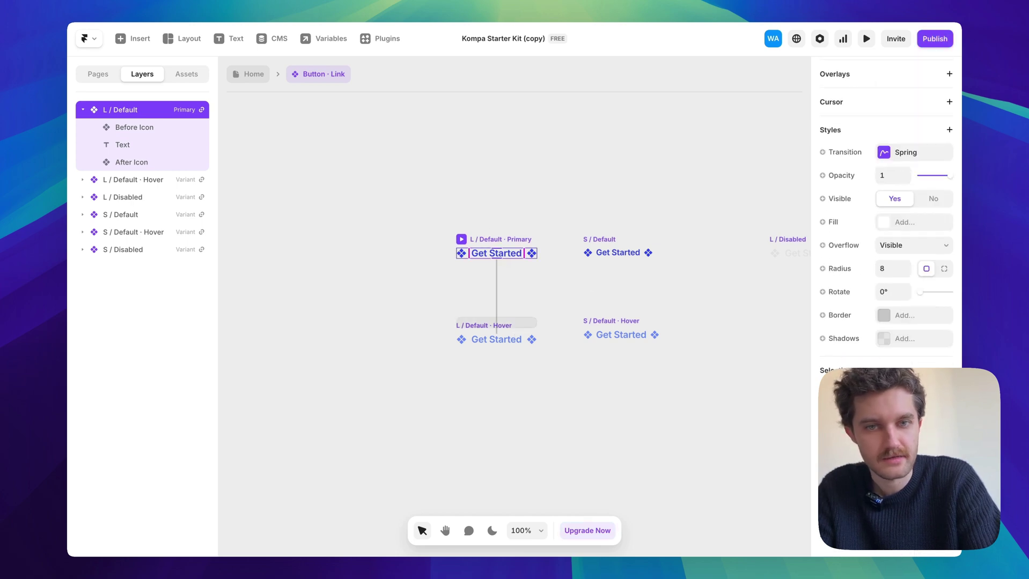
click(886, 393)
click(471, 170)
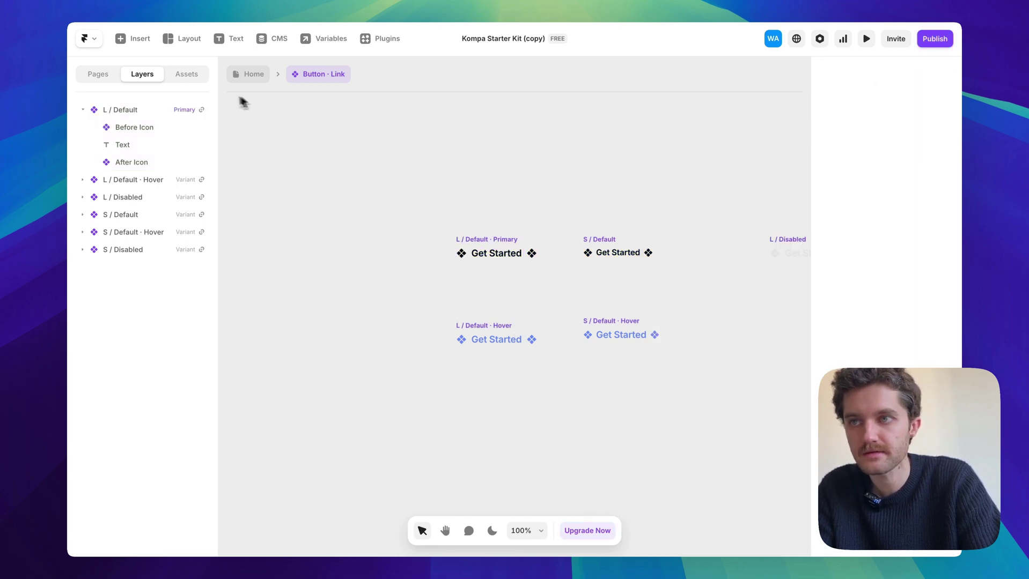
click(248, 75)
Undo the last change and replace the dark card's Learn more with a copied Get Started button.
scroll(616, 234, down, 3)
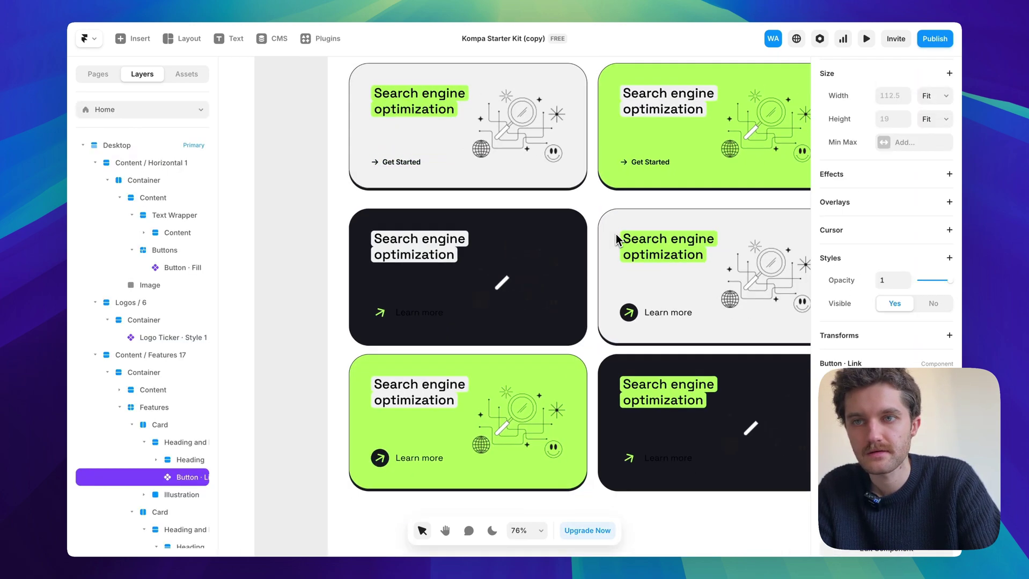
scroll(616, 234, left, 4)
scroll(616, 234, left, 4)
scroll(616, 234, right, 5)
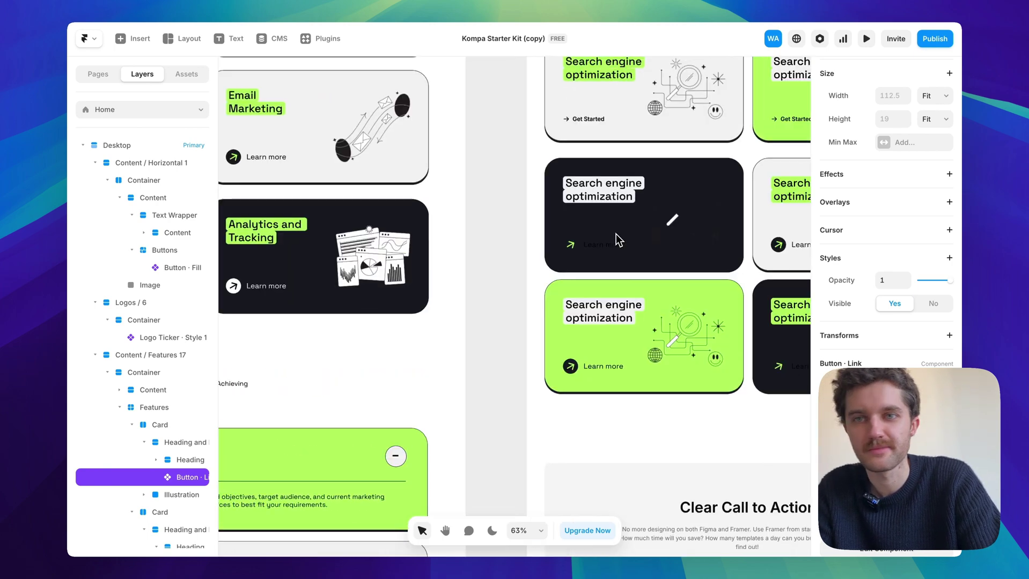
key(ctrl+z)
key(ctrl+z)
key(ctrl+z)
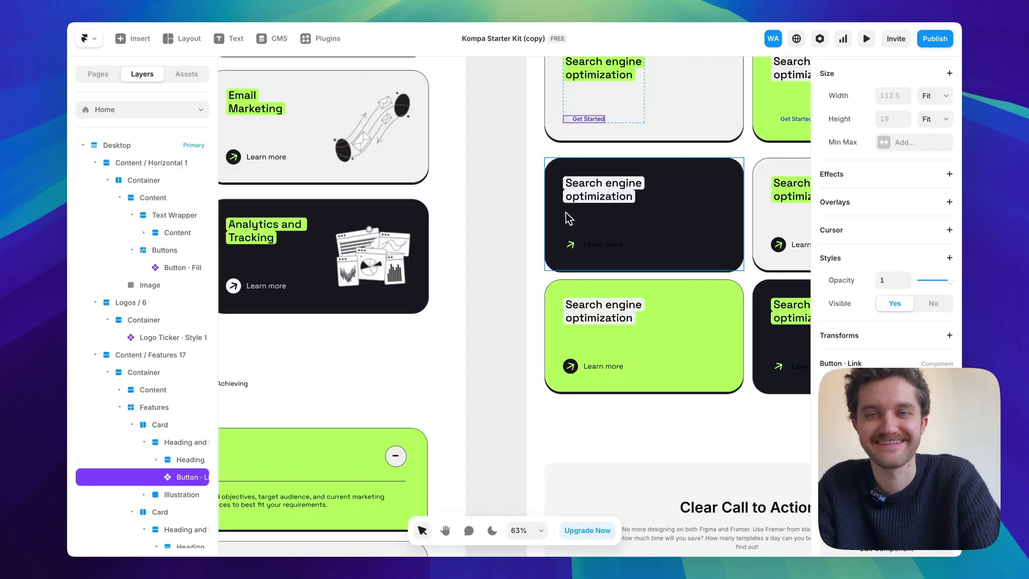
scroll(565, 213, down, 2)
scroll(567, 246, up, 5)
scroll(547, 123, up, 2)
key(ctrl+c)
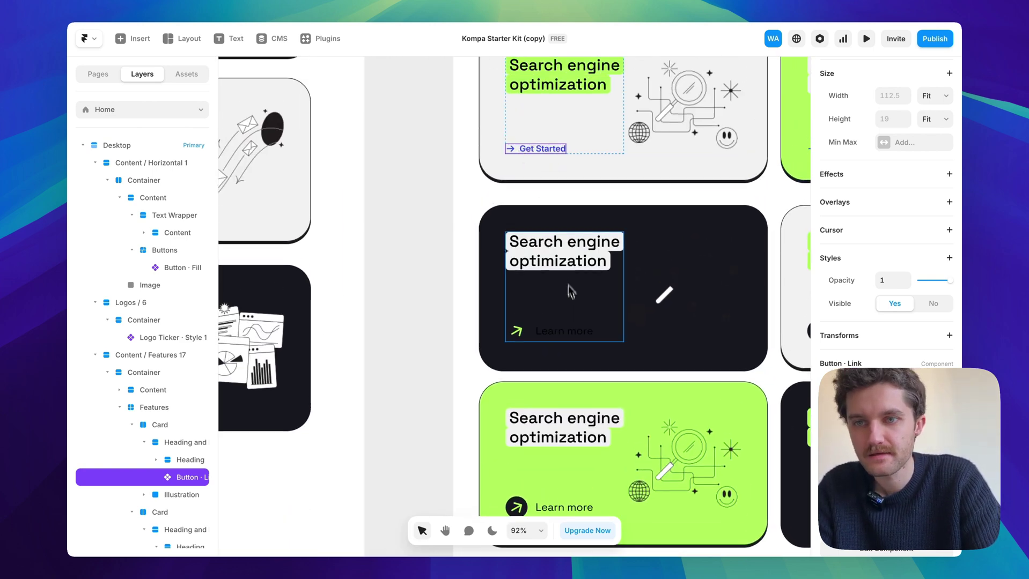
click(558, 306)
key(ctrl+v)
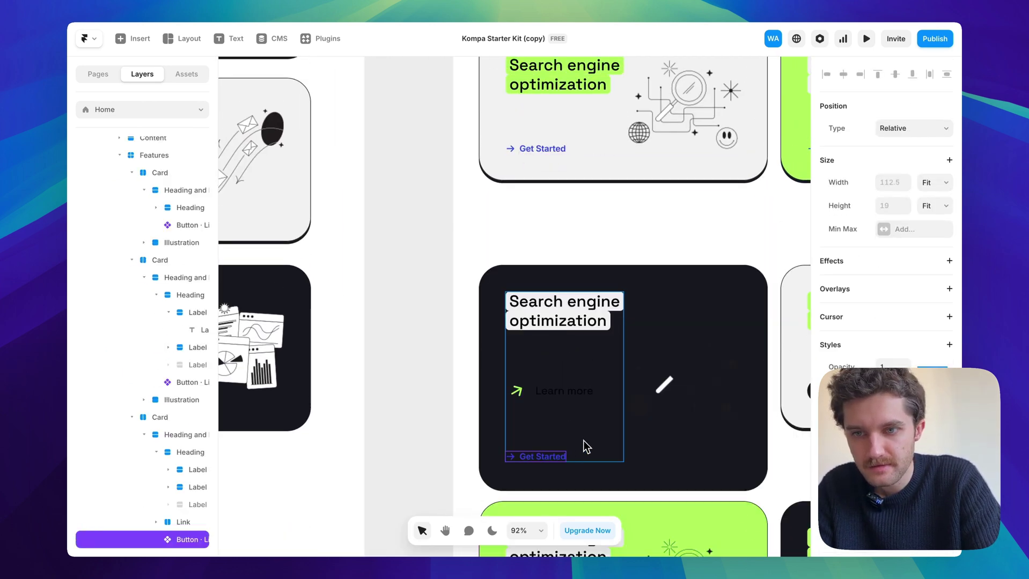
click(573, 401)
key(Delete)
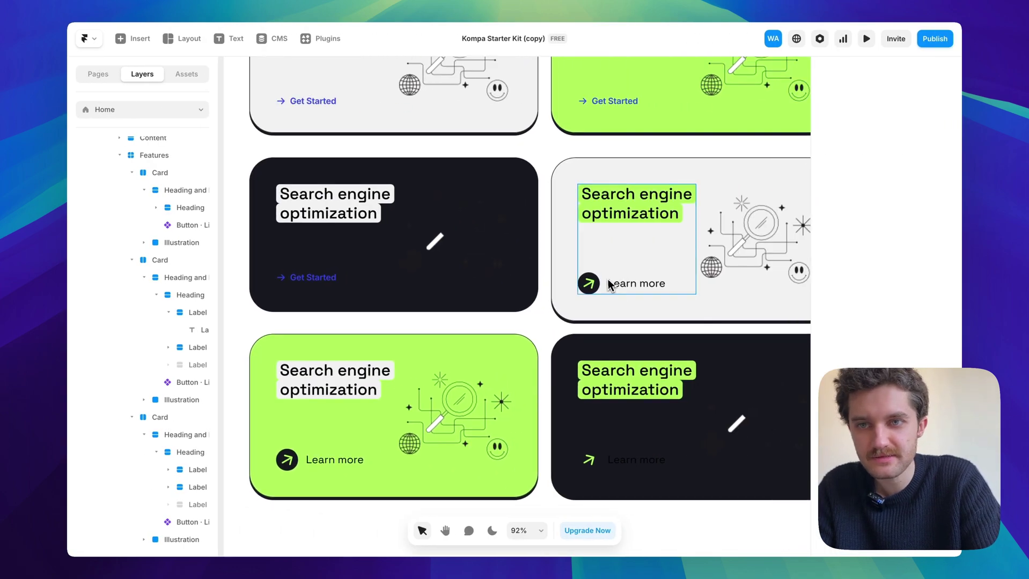
Replace Learn more with Get Started in the grey and green cards.
key(ctrl+v)
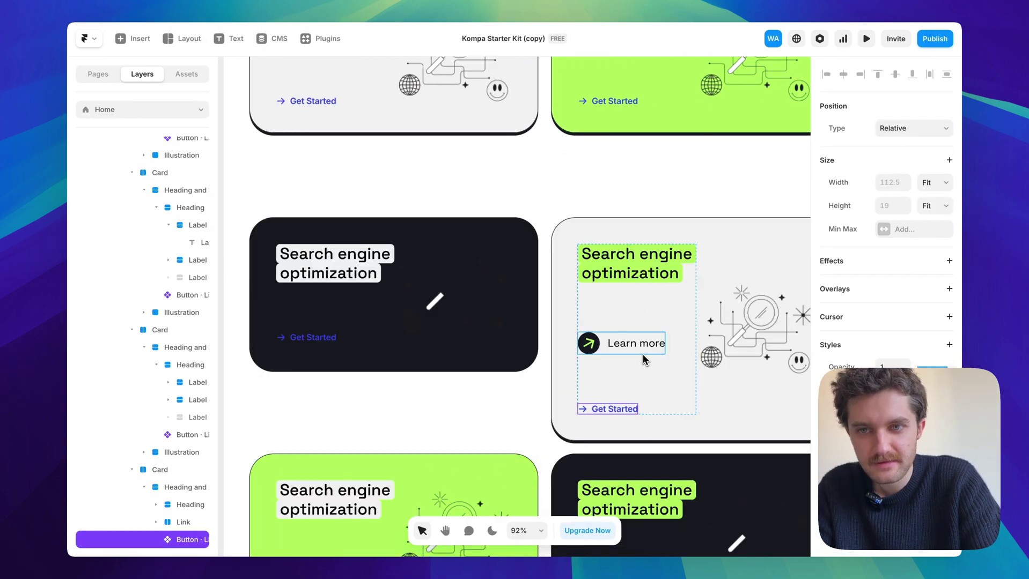
click(642, 354)
key(Delete)
scroll(643, 354, down, 3)
scroll(642, 354, left, 2)
click(446, 290)
key(ctrl+v)
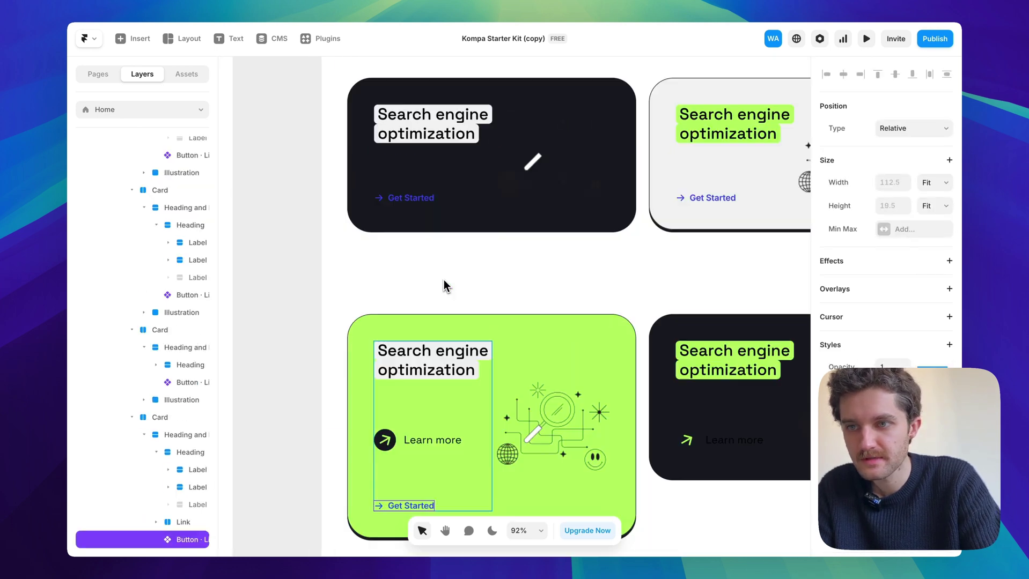
scroll(588, 248, down, 5)
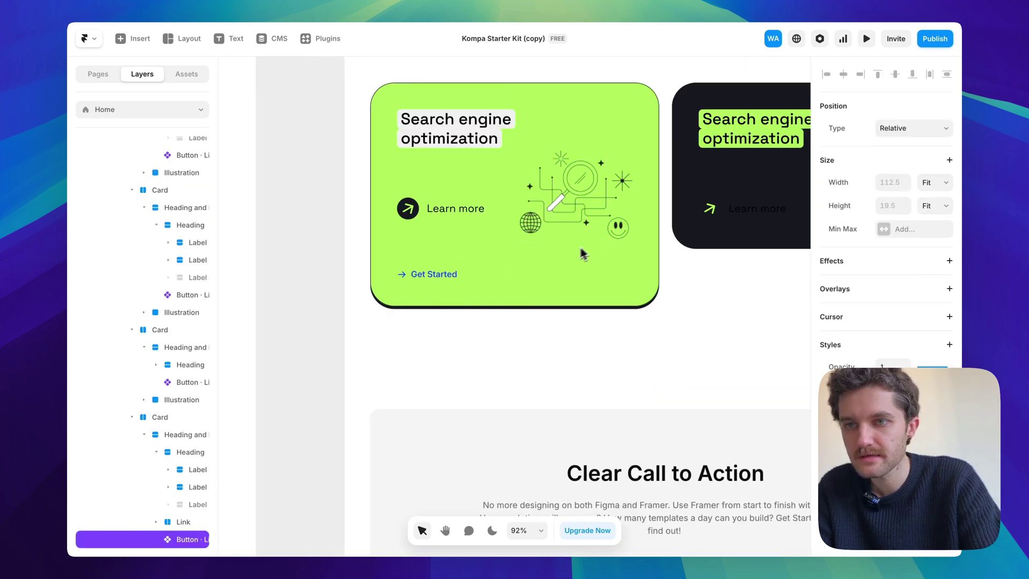
super+click(488, 216)
super+click(464, 216)
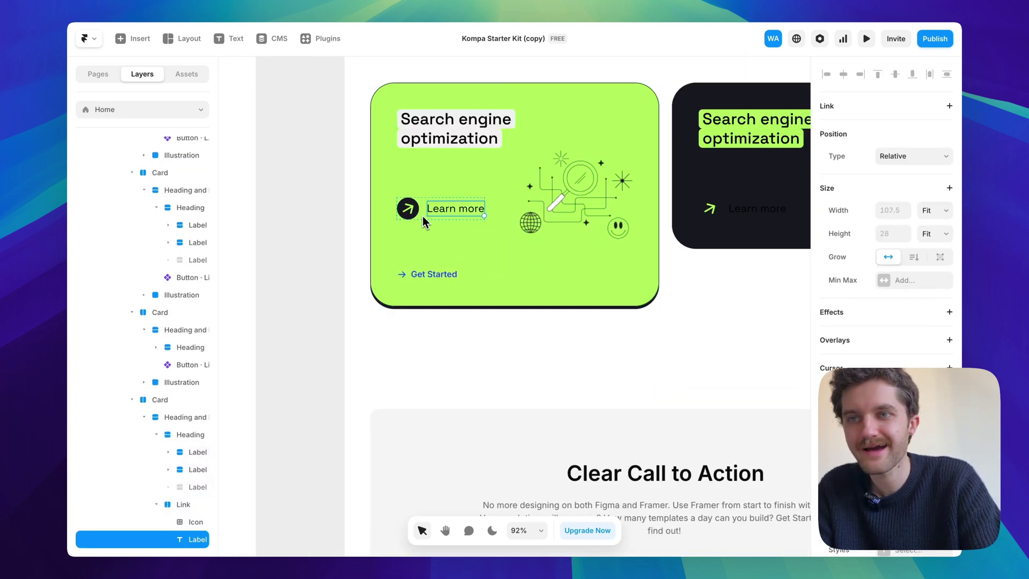
click(428, 196)
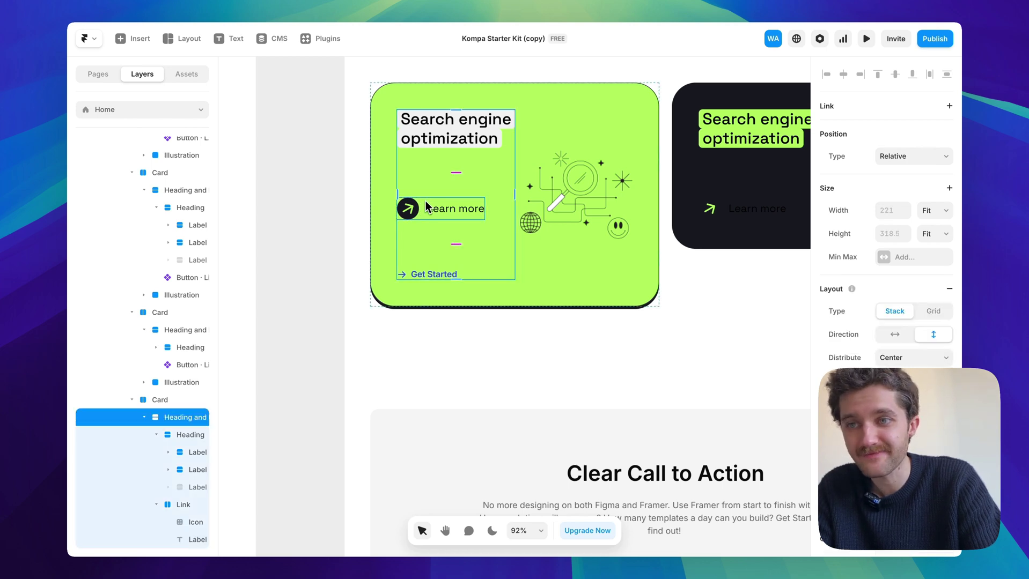
click(424, 207)
key(Delete)
Swap the last dark card's arrow and Learn more for Get Started, then check the first card's button.
scroll(422, 207, down, 3)
scroll(422, 212, up, 4)
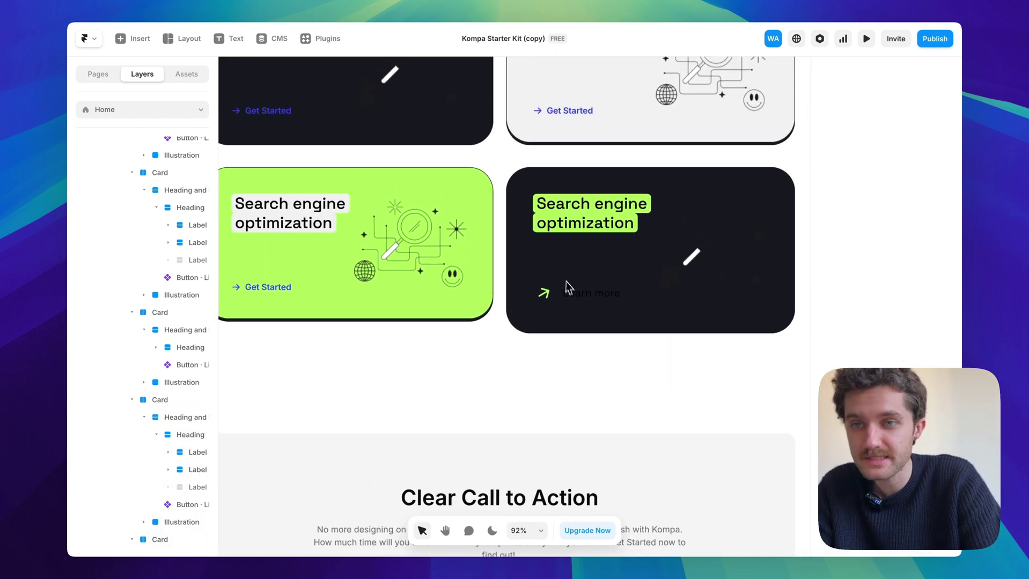
super+click(554, 291)
key(Delete)
super+click(569, 256)
key(super+v)
click(582, 400)
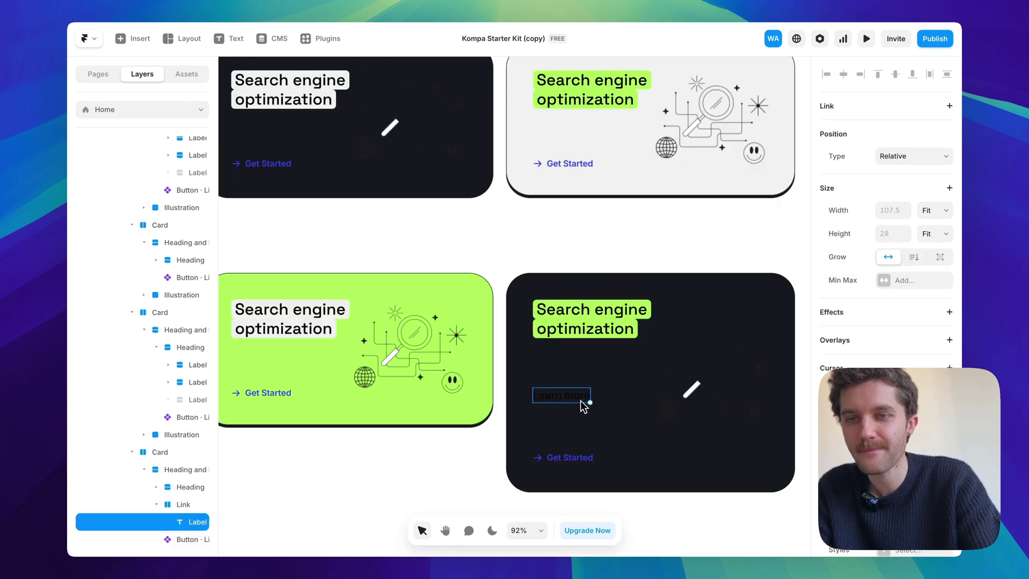
key(Delete)
scroll(576, 402, down, 4)
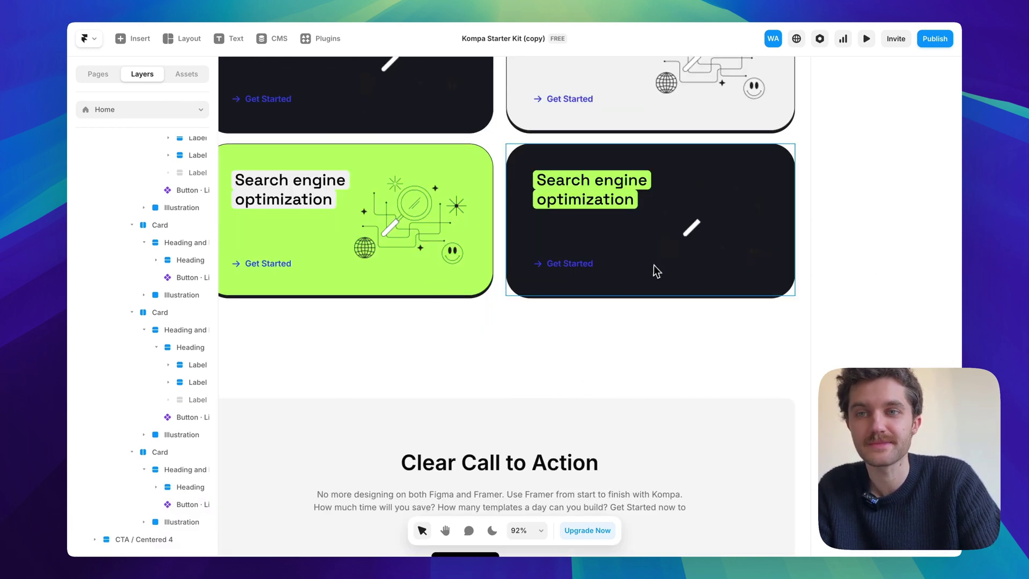
scroll(654, 263, down, 5)
click(460, 134)
scroll(547, 180, down, 3)
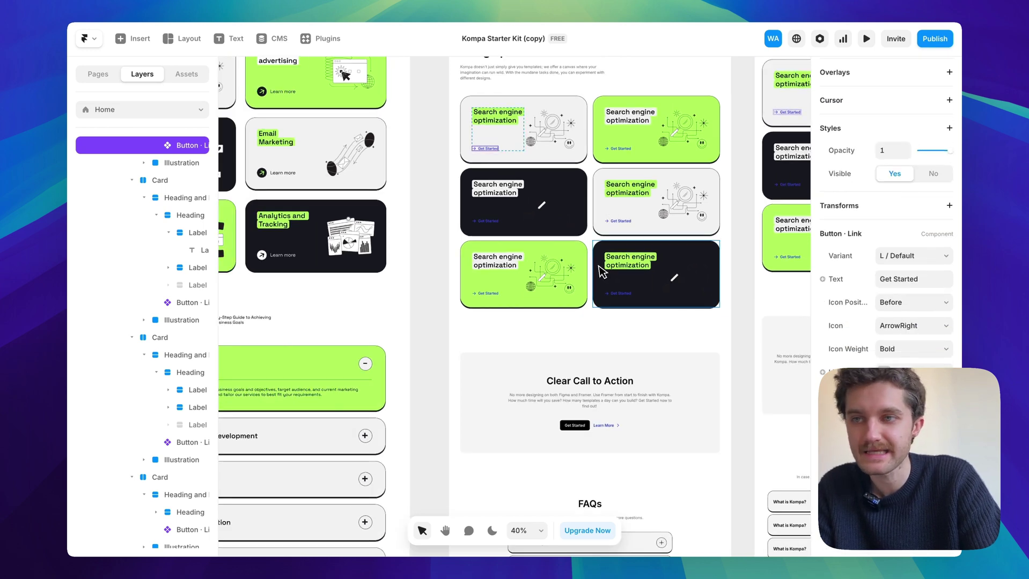
Move the FAQs section up above the Clear Call to Action section.
scroll(633, 250, down, 4)
click(489, 224)
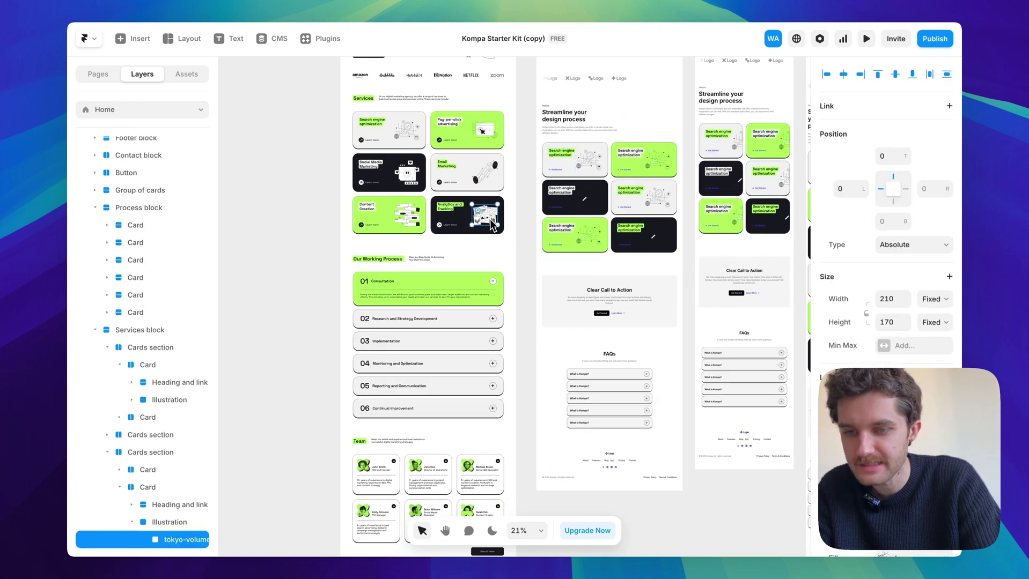
click(690, 250)
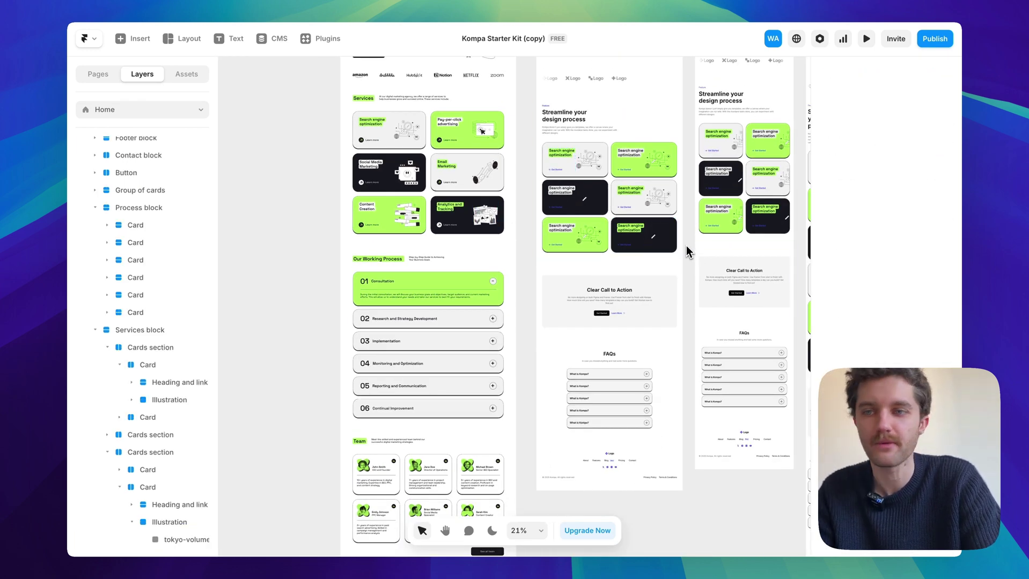
scroll(686, 246, down, 4)
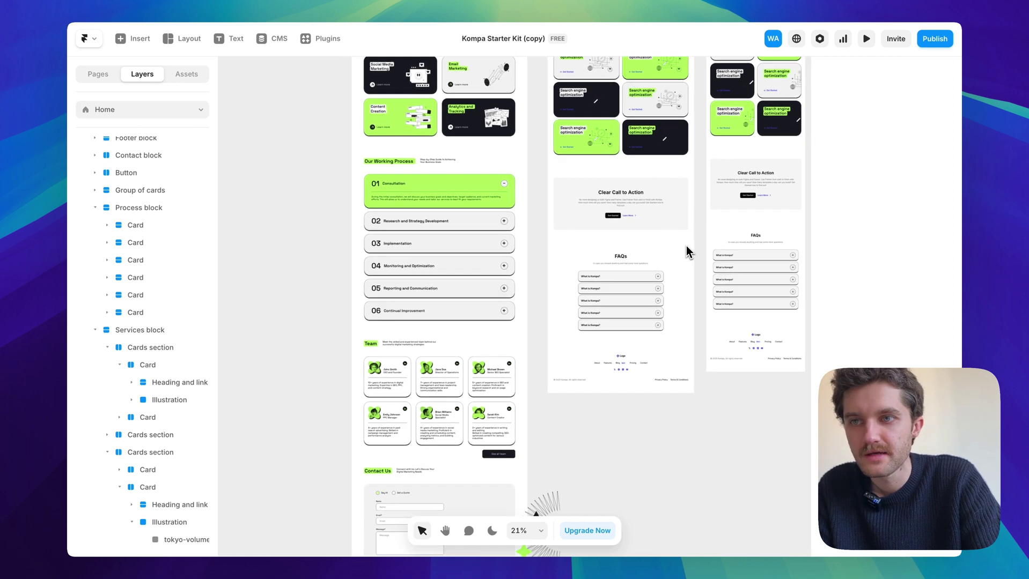
click(680, 297)
key(Up)
Select the Clear Call to Action section below the FAQs and review it.
scroll(672, 250, down, 3)
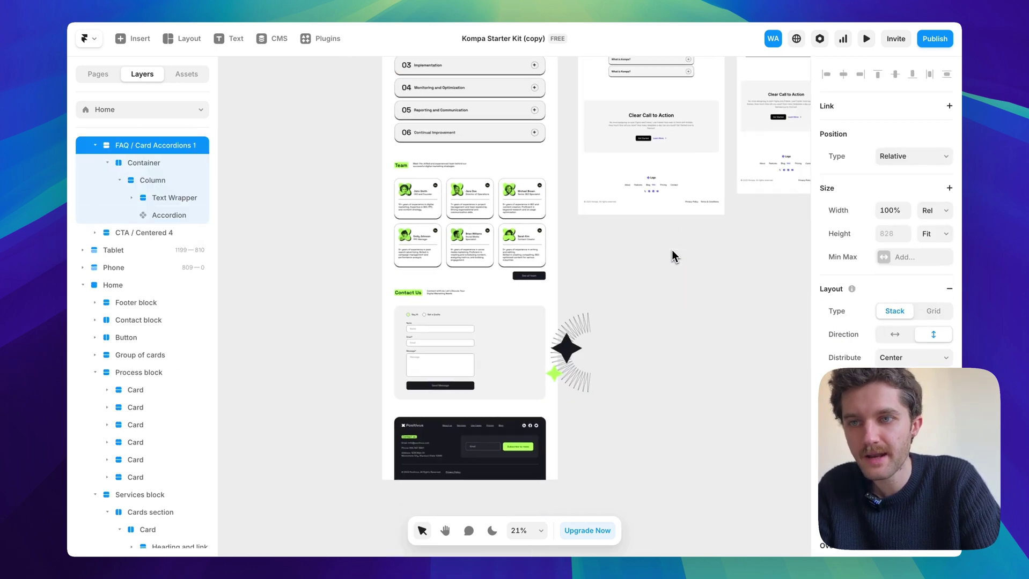
click(611, 159)
scroll(611, 159, down, 5)
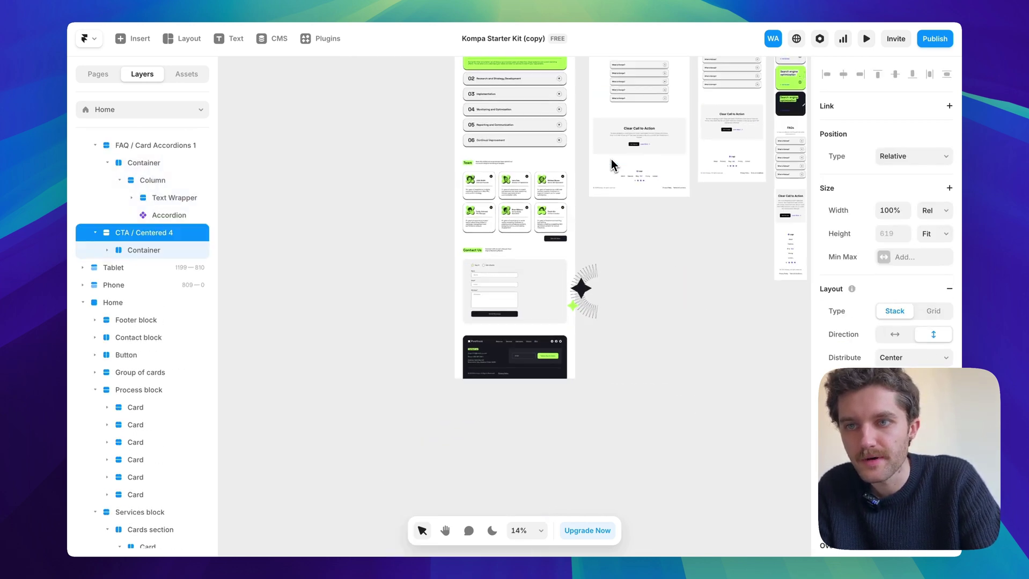
scroll(611, 159, up, 3)
scroll(611, 159, down, 1)
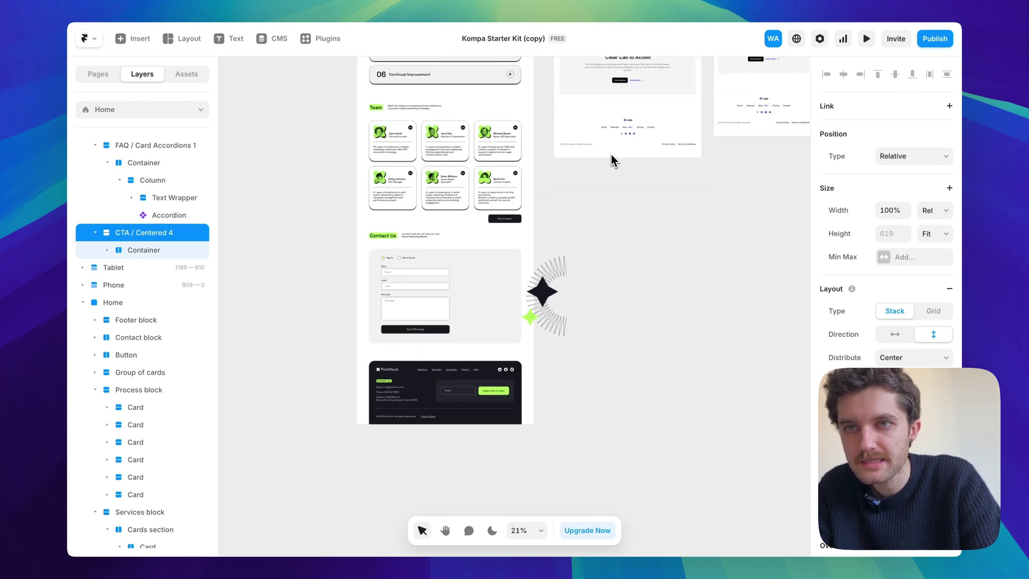
click(611, 159)
scroll(611, 154, up, 3)
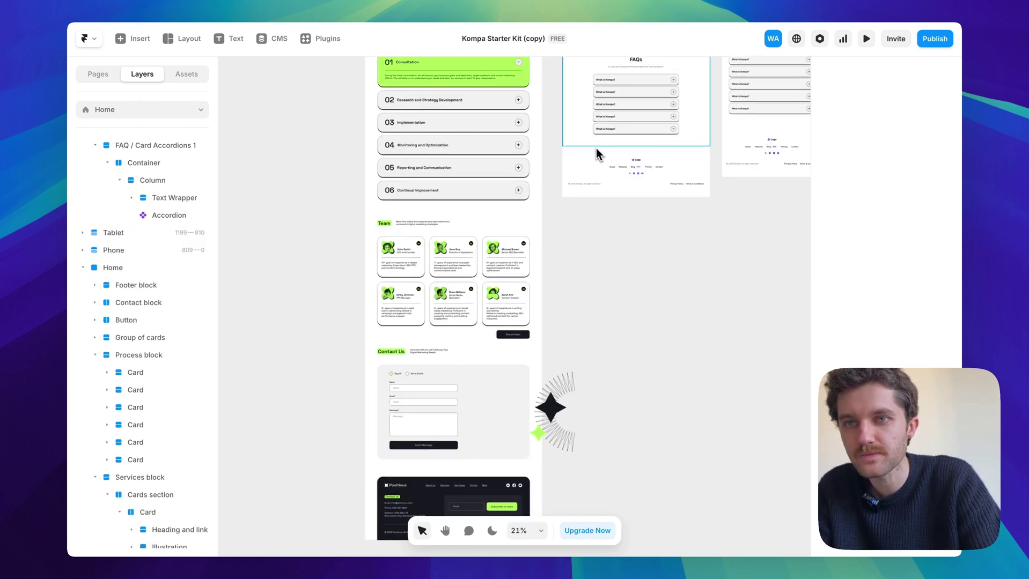
With the Desktop frame selected, launch the Kompa plugin from quick search ('ko').
click(590, 146)
key(super+k)
text(ko)
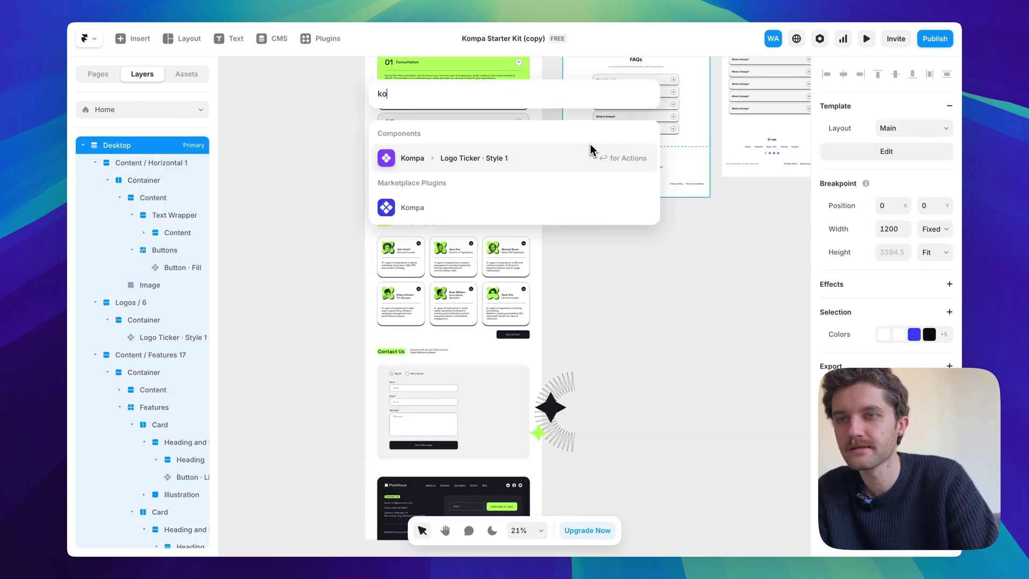
key(Return)
Go to Kompa's Blocks > Contact and browse the Contact 1 to Contact 5 designs.
scroll(646, 269, down, 5)
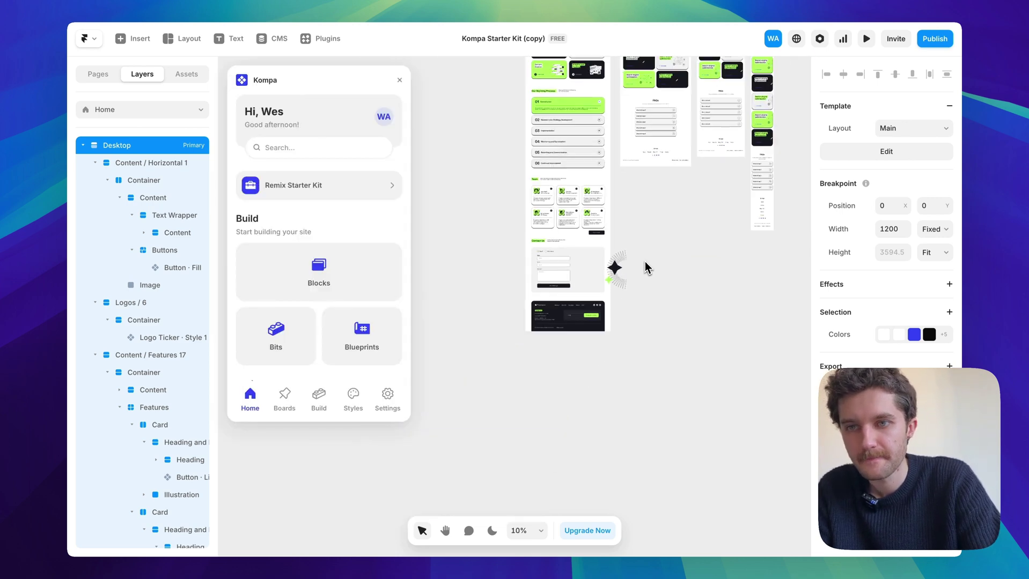
click(312, 282)
scroll(327, 278, down, 5)
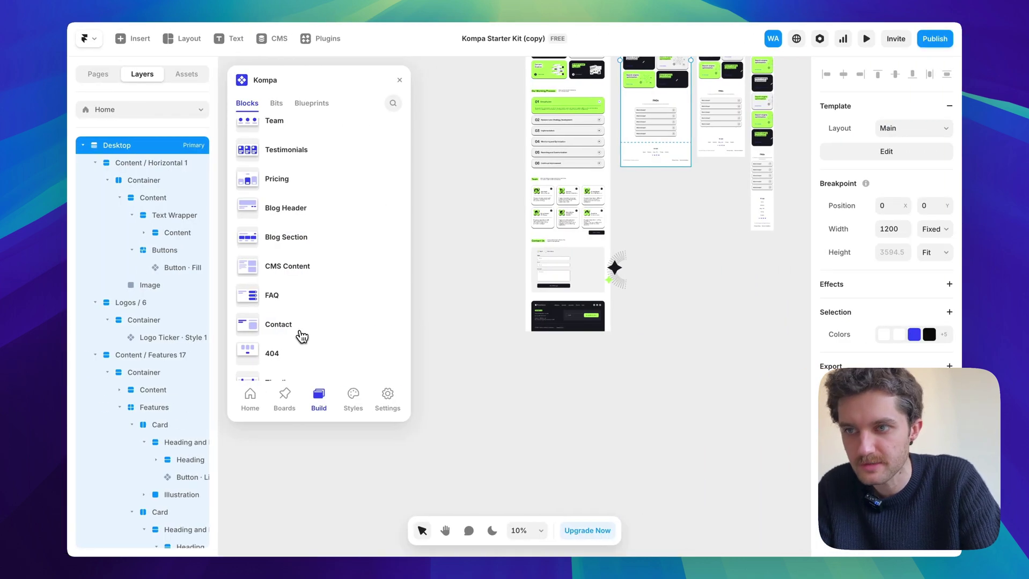
click(302, 336)
scroll(625, 195, up, 3)
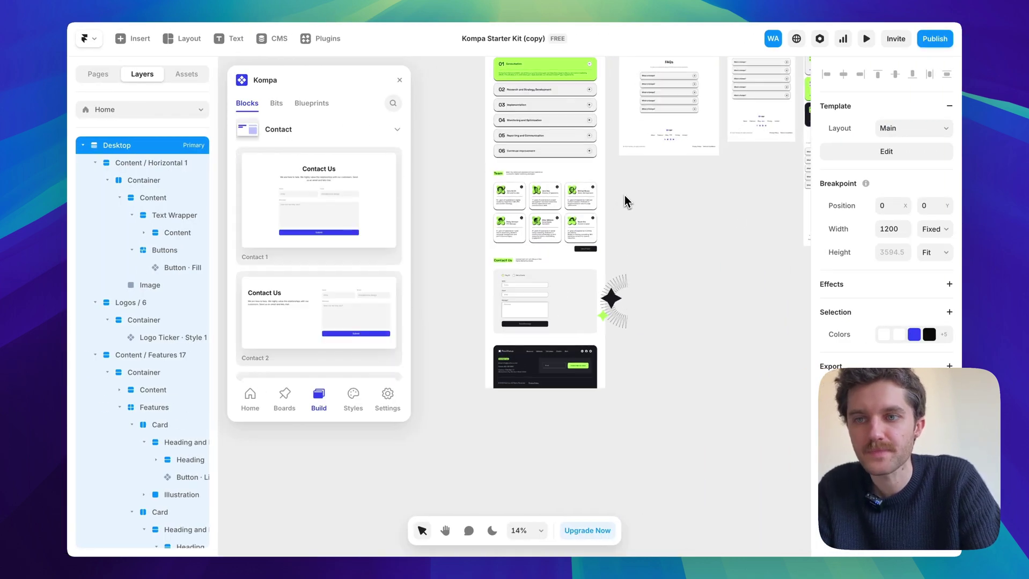
scroll(341, 229, down, 10)
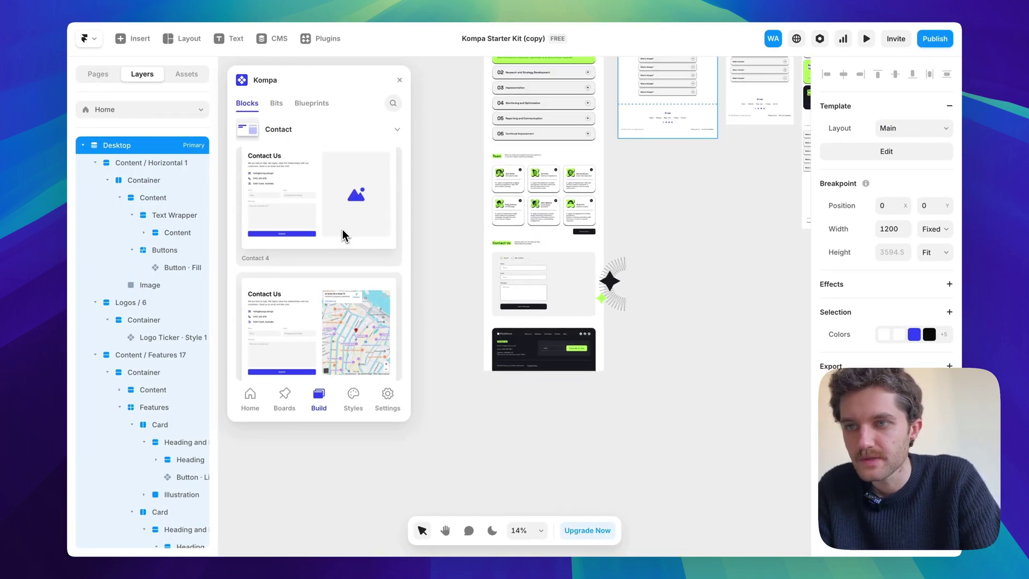
scroll(342, 230, up, 4)
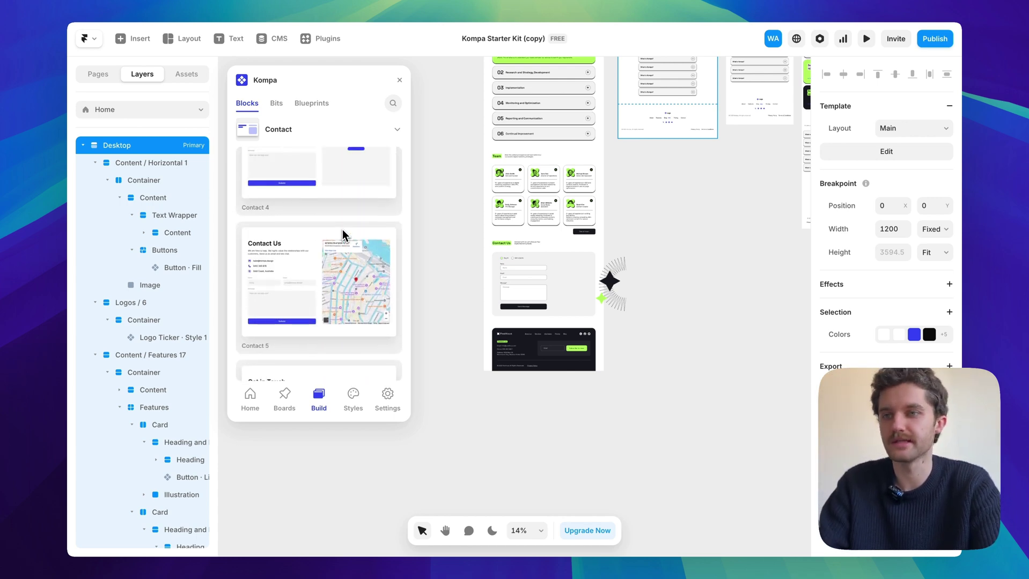
scroll(590, 300, down, 3)
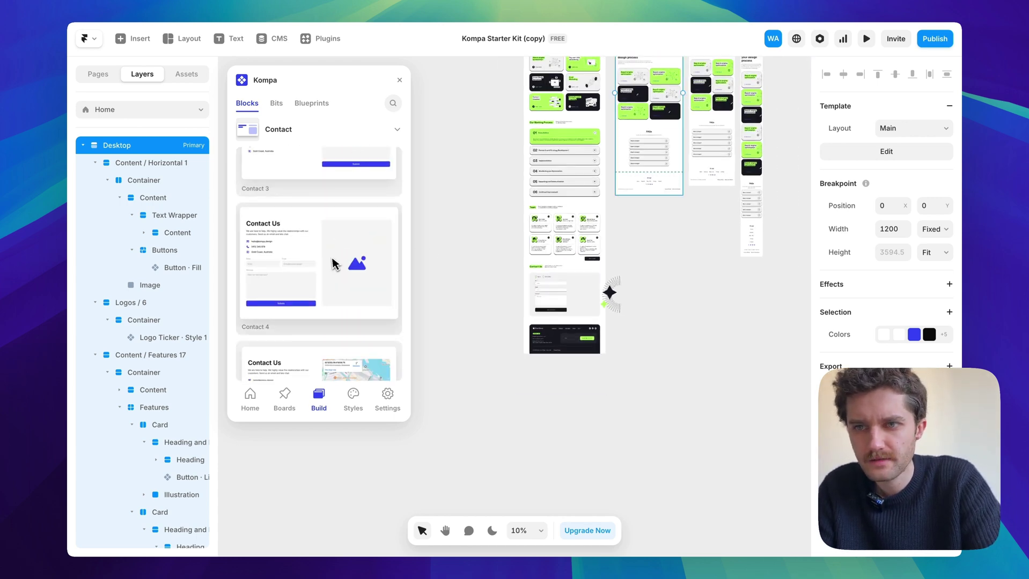
Drop Contact 4 below the FAQs and set its Image layer's Visible to No.
drag(340, 280, 657, 176)
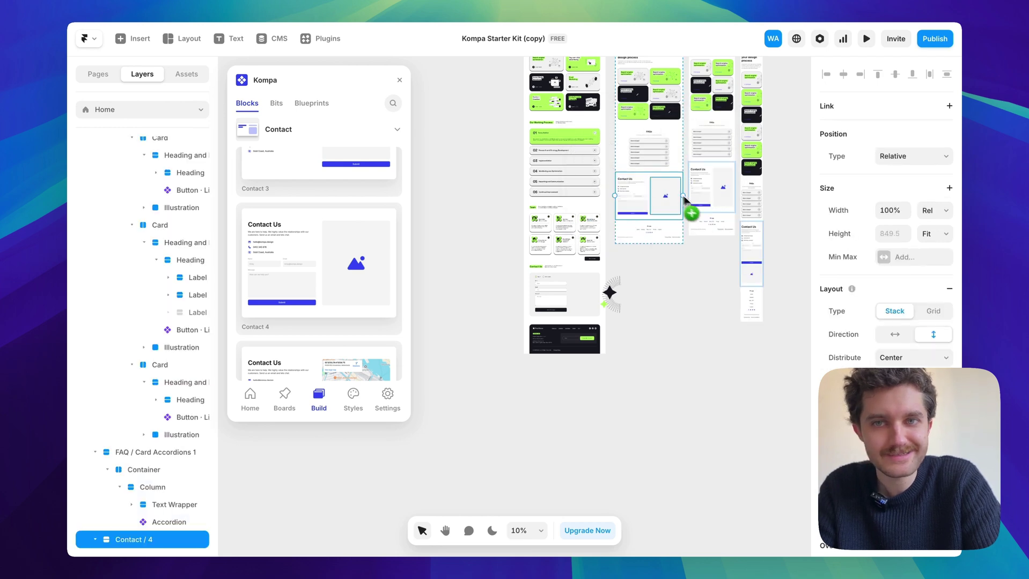
scroll(689, 268, up, 3)
click(645, 161)
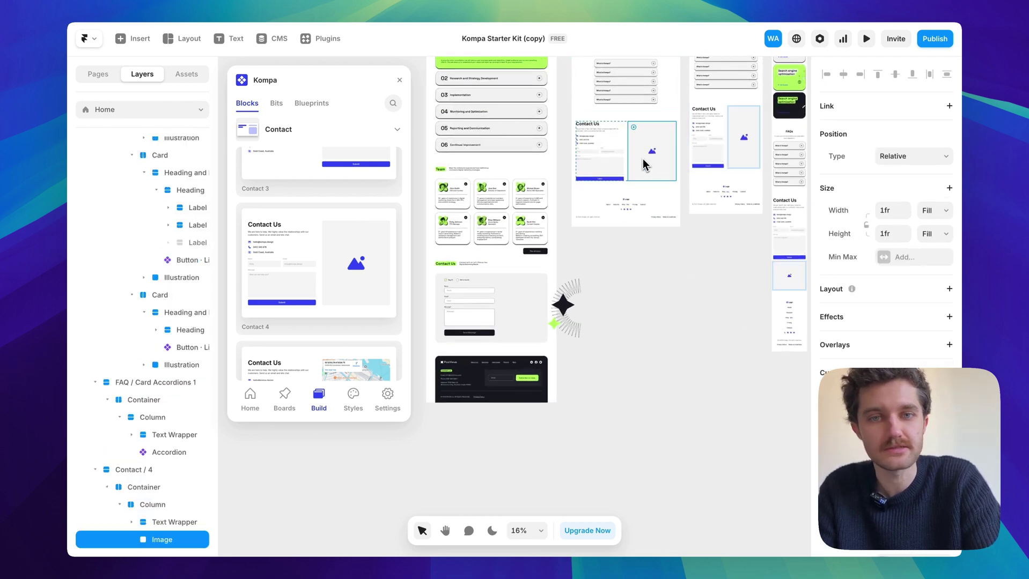
scroll(942, 343, down, 4)
scroll(943, 343, down, 1)
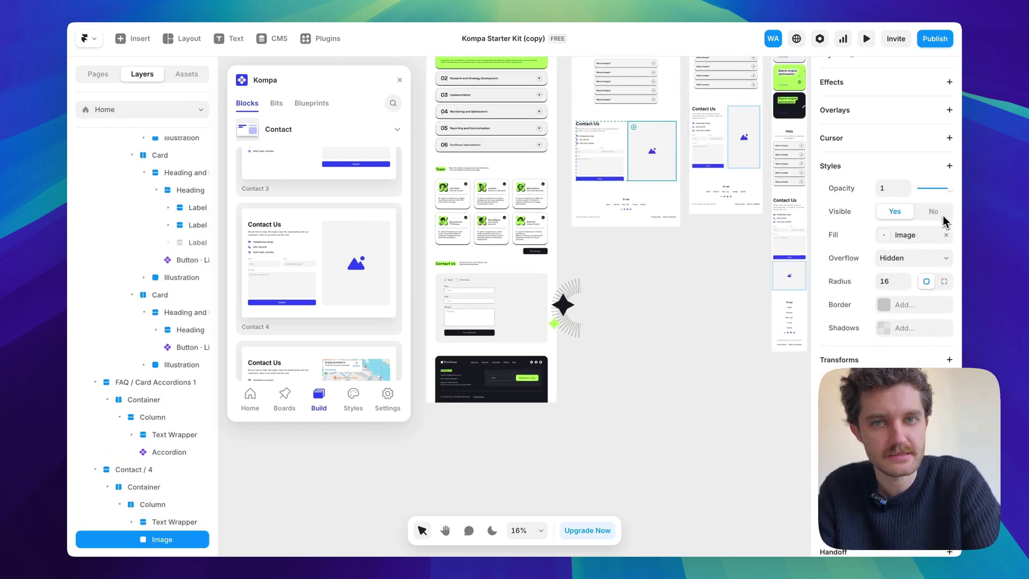
click(703, 281)
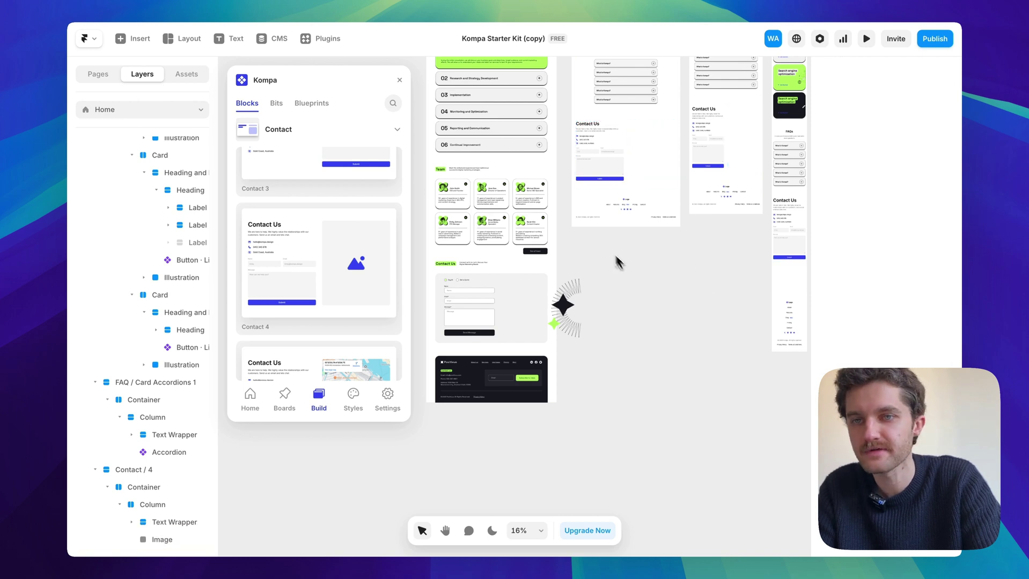
scroll(637, 254, down, 2)
scroll(637, 255, down, 1)
scroll(637, 255, up, 1)
scroll(637, 254, up, 4)
scroll(637, 254, down, 1)
scroll(638, 254, left, 1)
scroll(654, 190, down, 2)
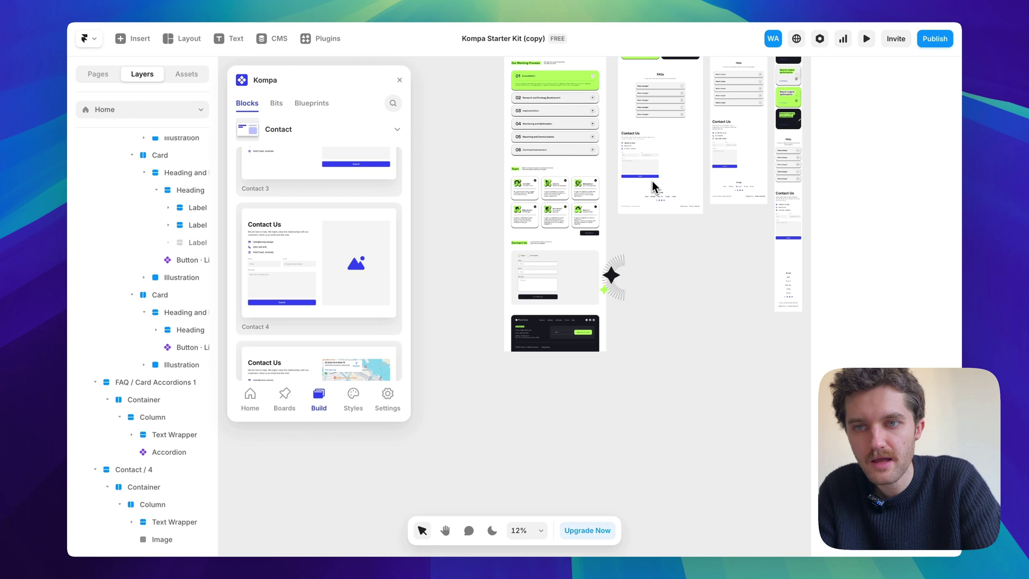
Give the Main template's Footer 1 component a 111111 background fill.
double_click(677, 200)
scroll(569, 362, down, 2)
scroll(569, 363, left, 1)
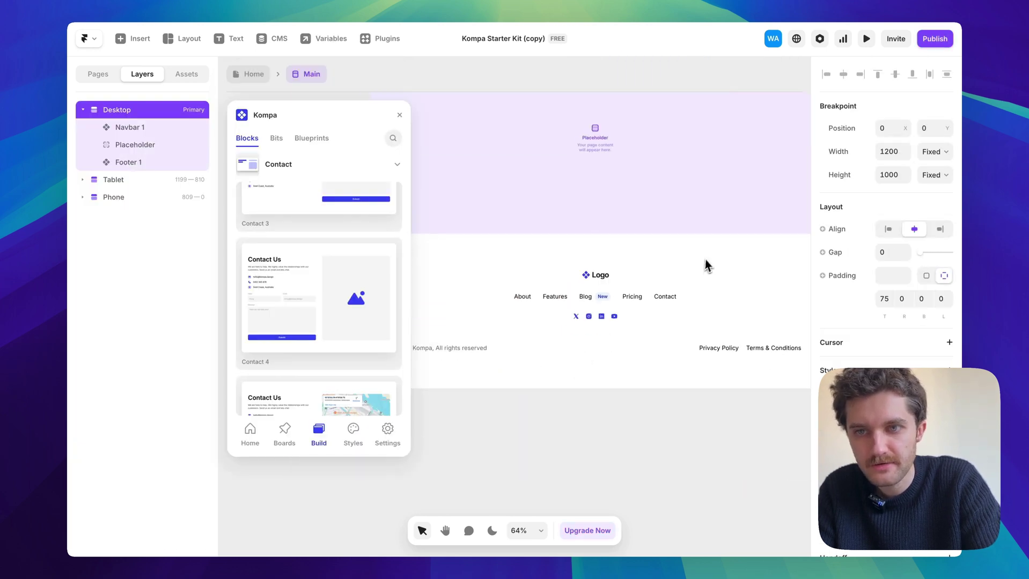
click(650, 273)
double_click(650, 273)
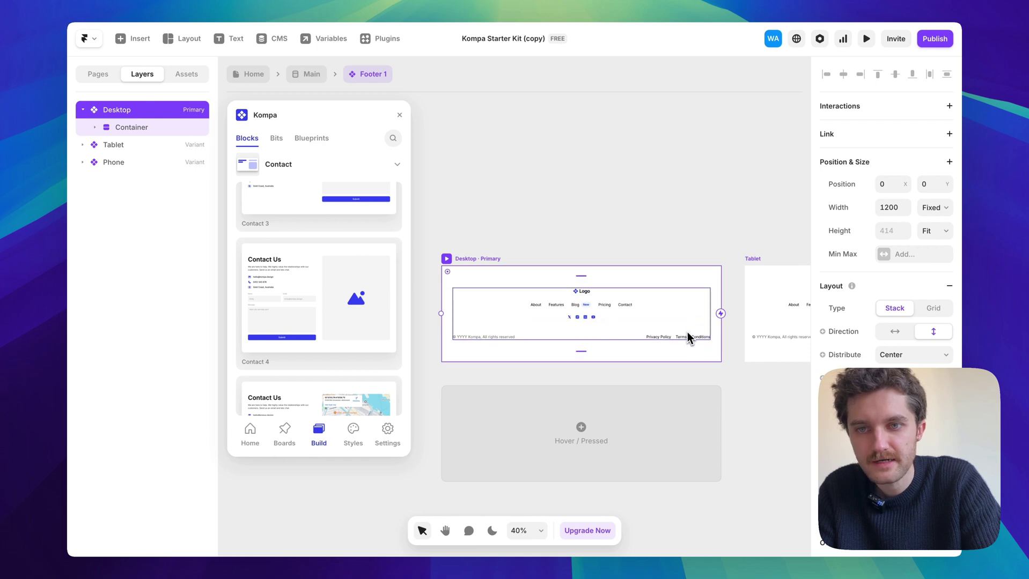
scroll(906, 361, down, 6)
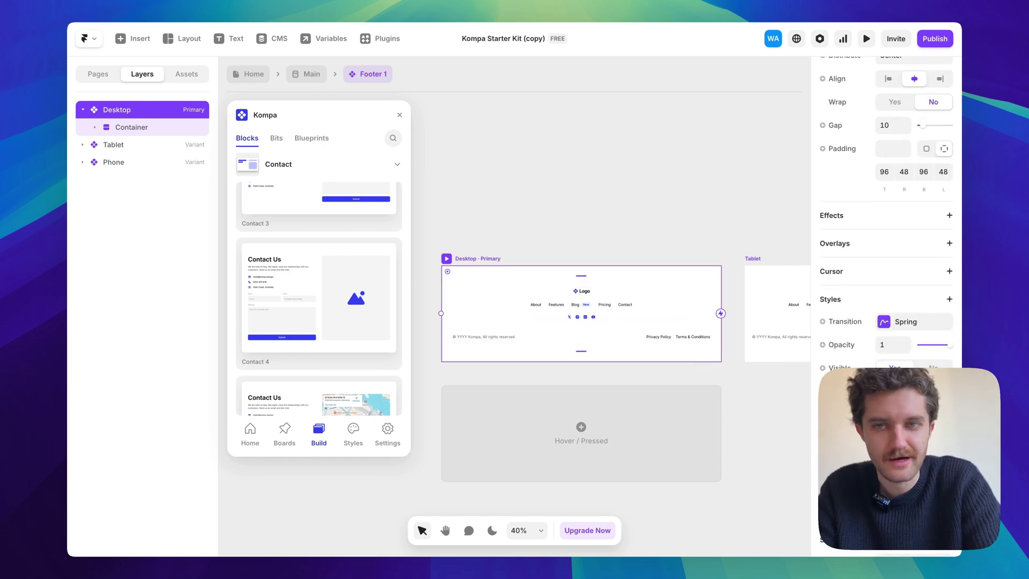
click(907, 392)
text(111111)
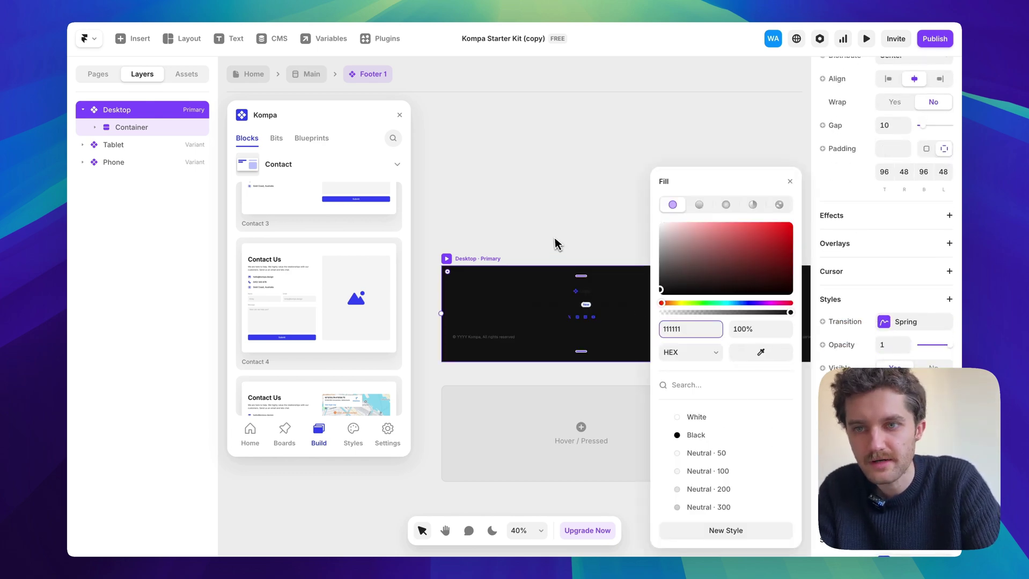
scroll(555, 243, up, 3)
click(789, 181)
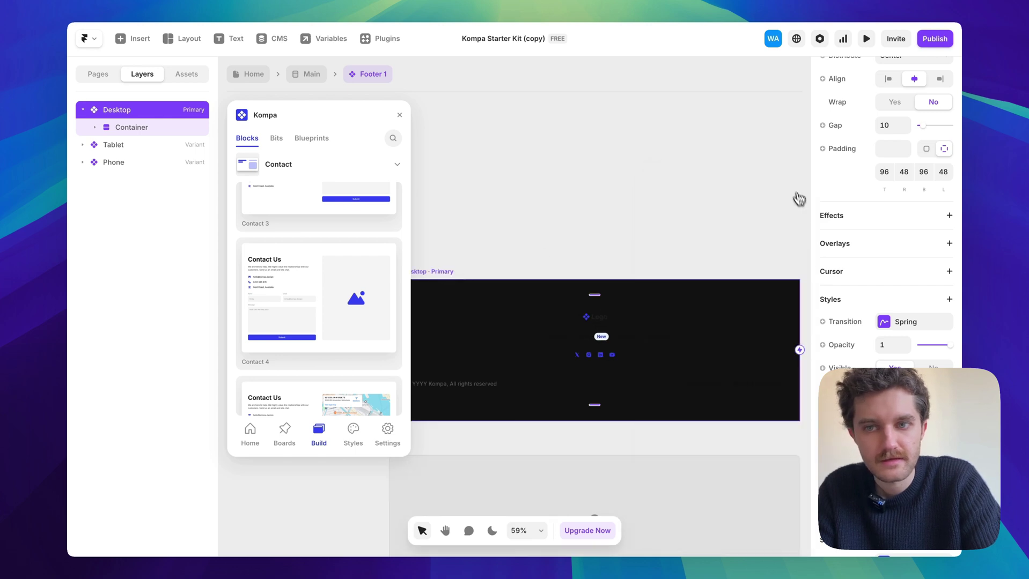
Change the footer's 222222 dark grey text colour to White.
scroll(885, 370, down, 4)
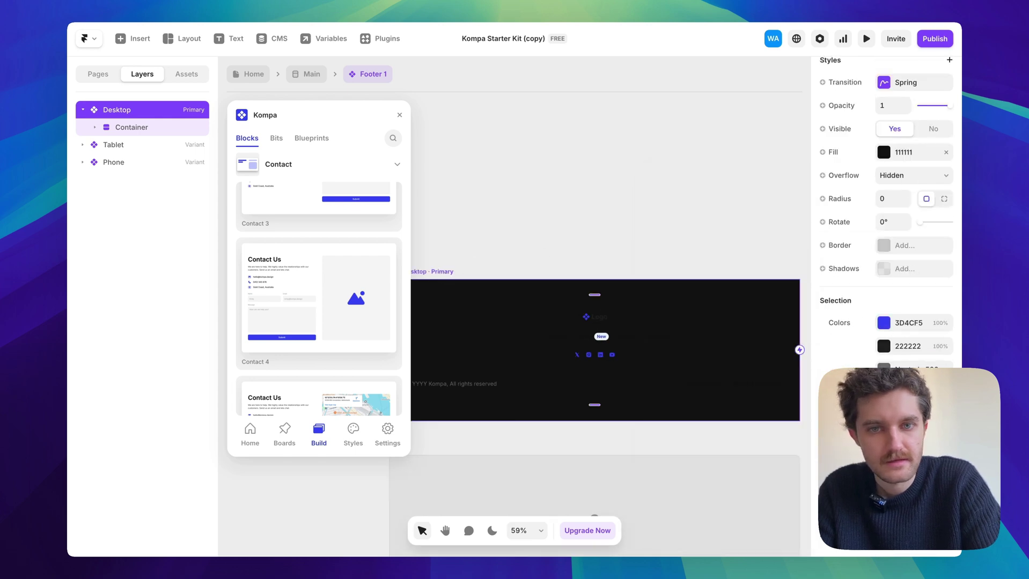
click(918, 353)
click(707, 420)
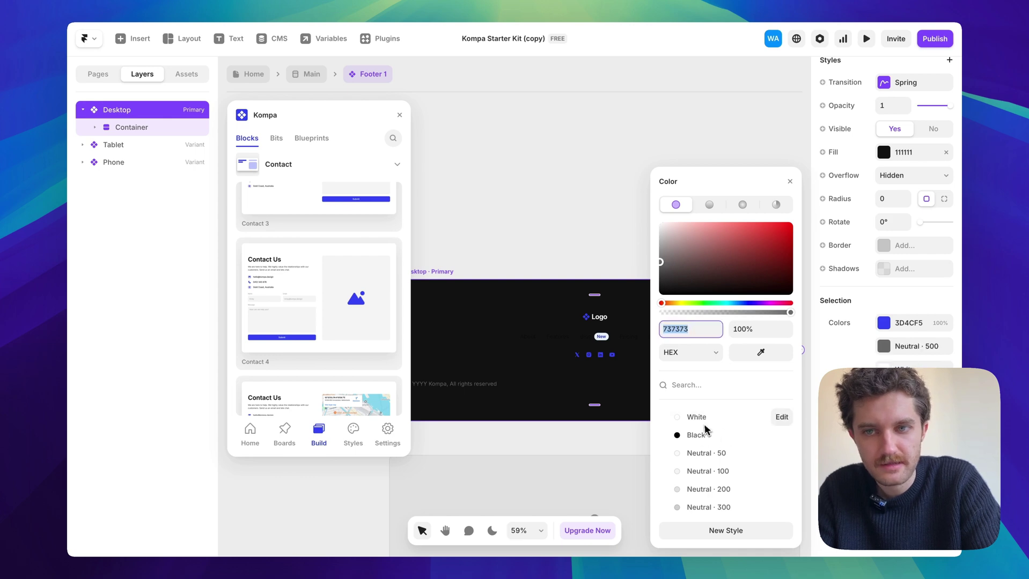
scroll(564, 281, down, 5)
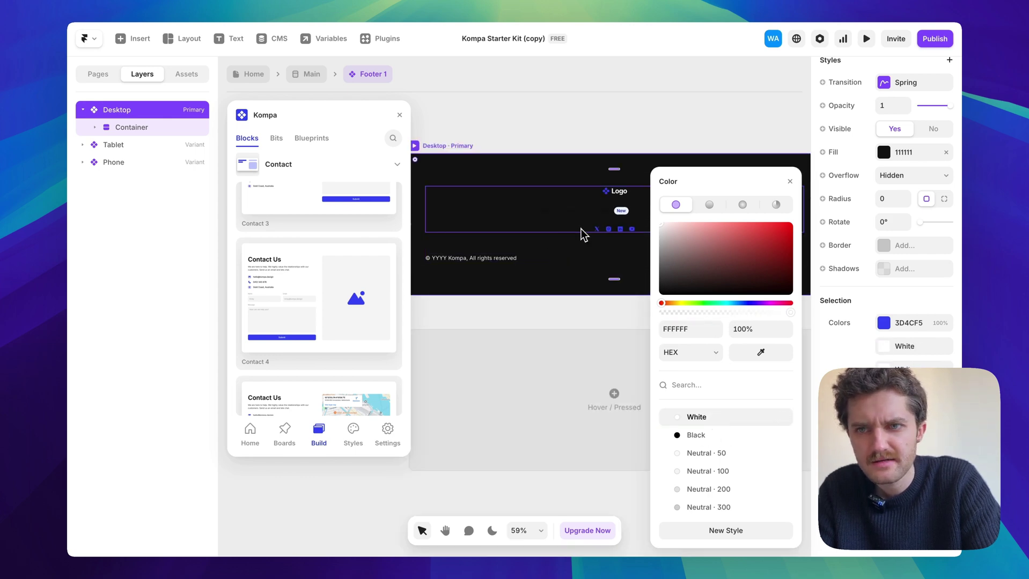
Make the Footer Link component's text White.
click(603, 216)
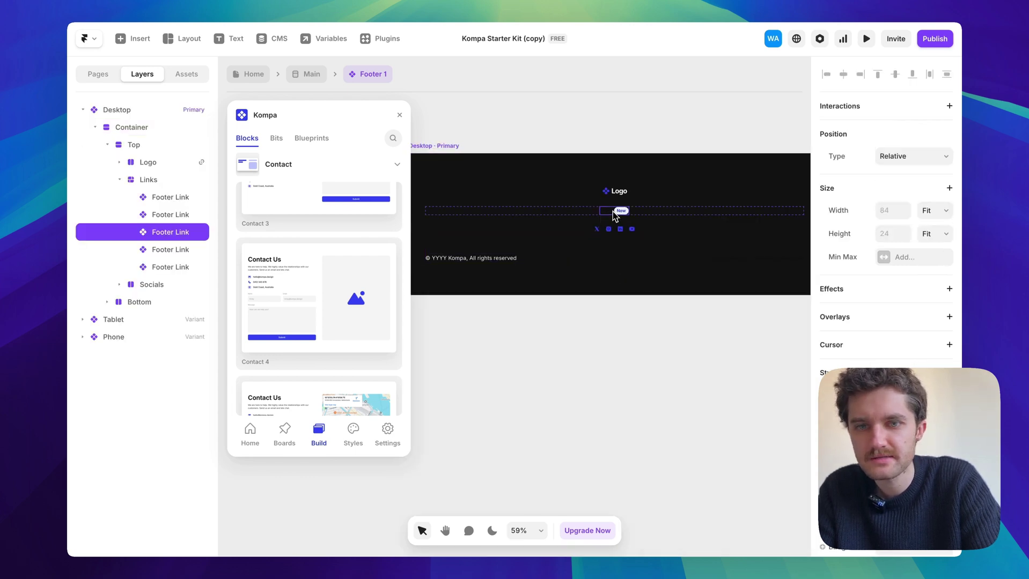
double_click(614, 215)
click(466, 260)
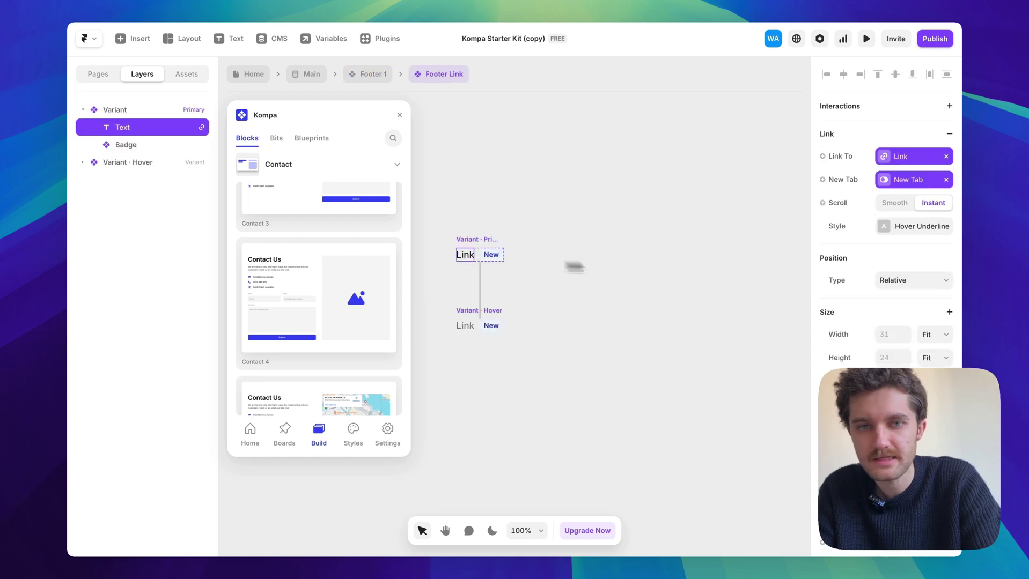
scroll(919, 322, down, 6)
click(915, 378)
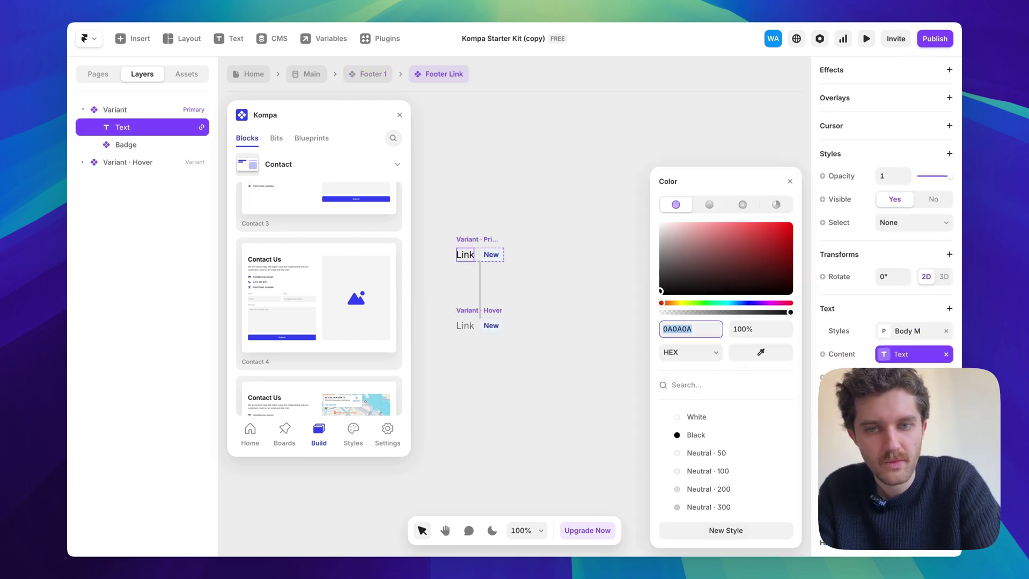
click(714, 418)
click(500, 132)
Step back out through the footer and Main template to the Home page.
click(375, 74)
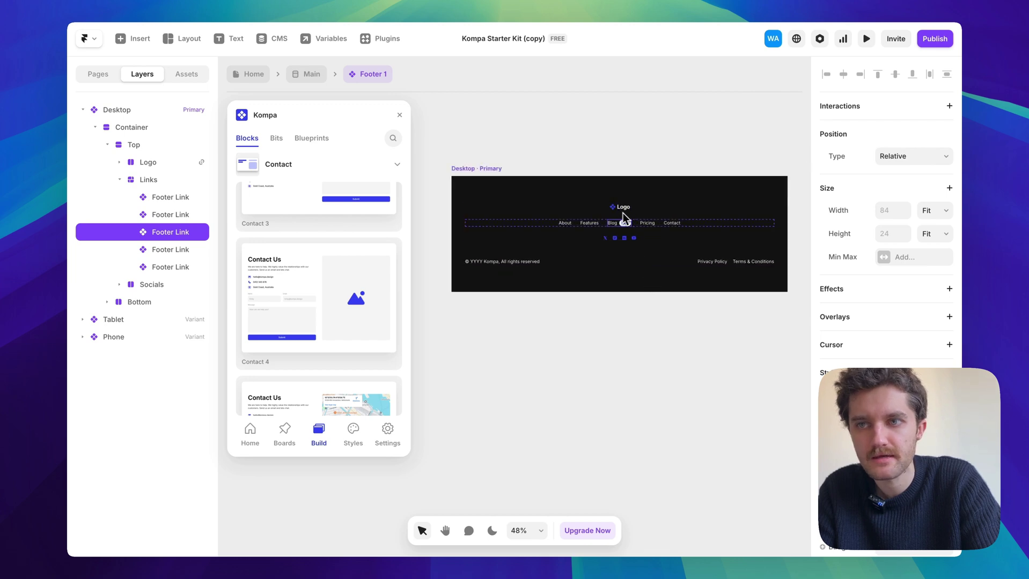
click(311, 76)
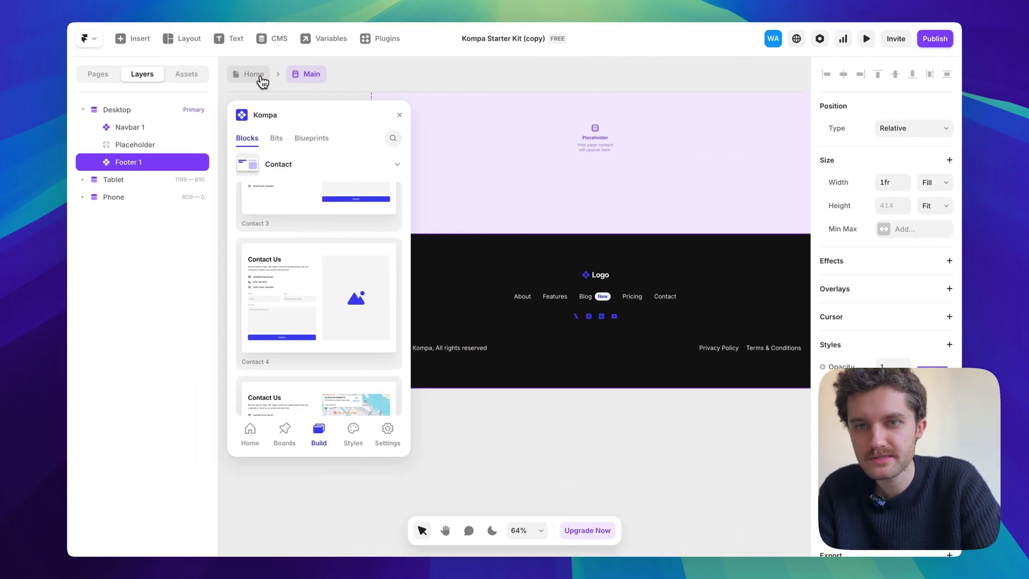
click(260, 77)
scroll(553, 331, up, 4)
Paste the Positivus logo into the top group of the Main template's footer.
scroll(553, 331, up, 4)
scroll(554, 331, right, 3)
scroll(684, 258, down, 4)
scroll(684, 259, down, 3)
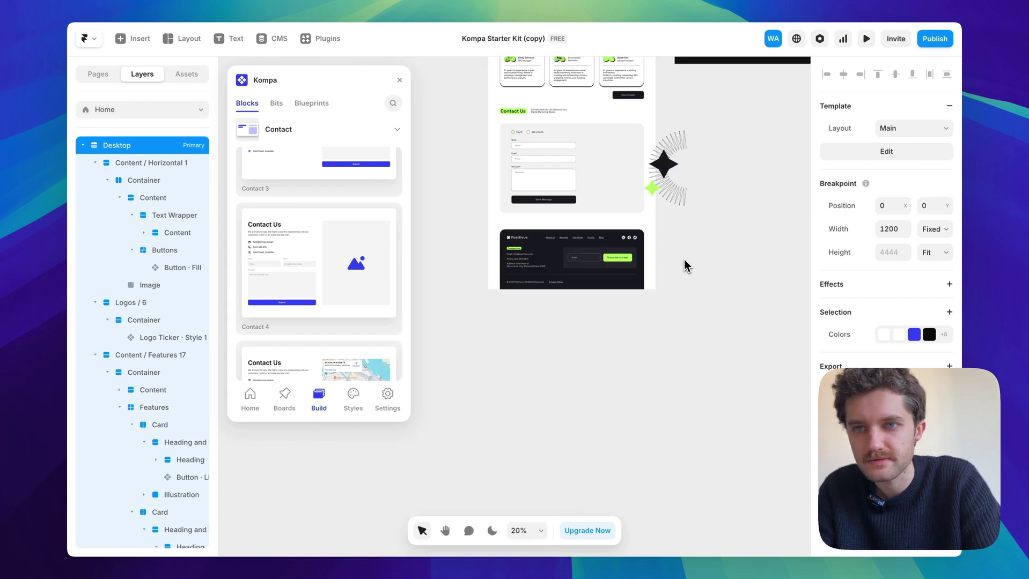
scroll(569, 249, up, 5)
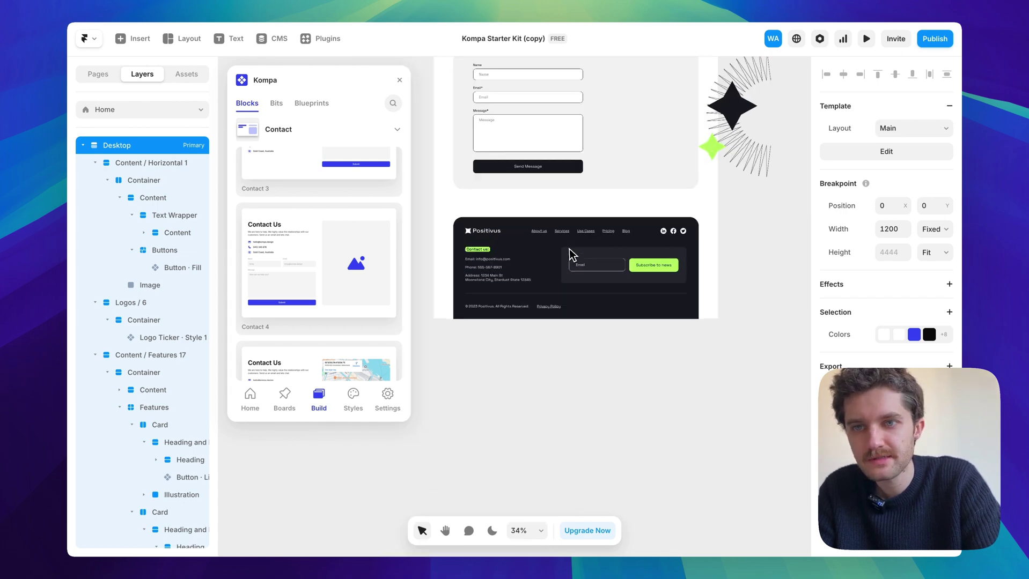
super+click(467, 230)
scroll(644, 244, up, 6)
scroll(644, 243, right, 6)
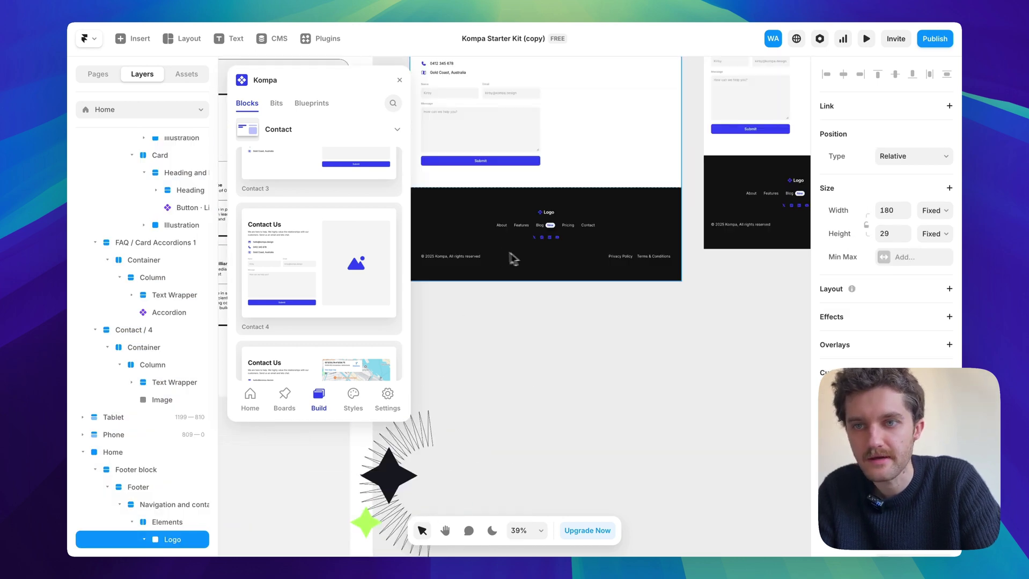
double_click(521, 254)
click(520, 391)
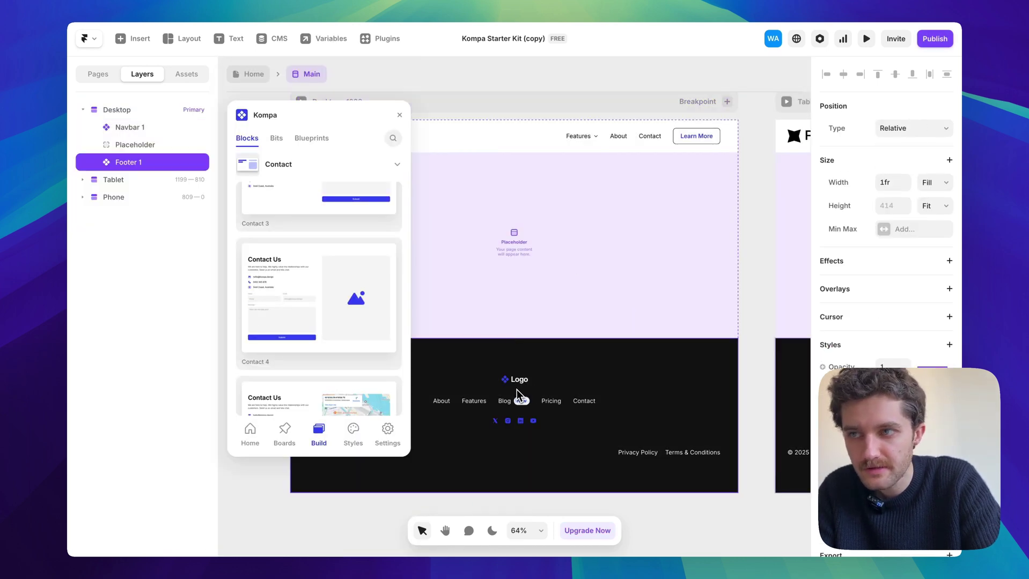
double_click(524, 392)
click(512, 274)
key(ctrl+v)
Reorder the pasted logo, delete the old Logo placeholder, and return to Home.
key(ctrl+bracketleft)
key(ctrl+bracketleft)
click(523, 266)
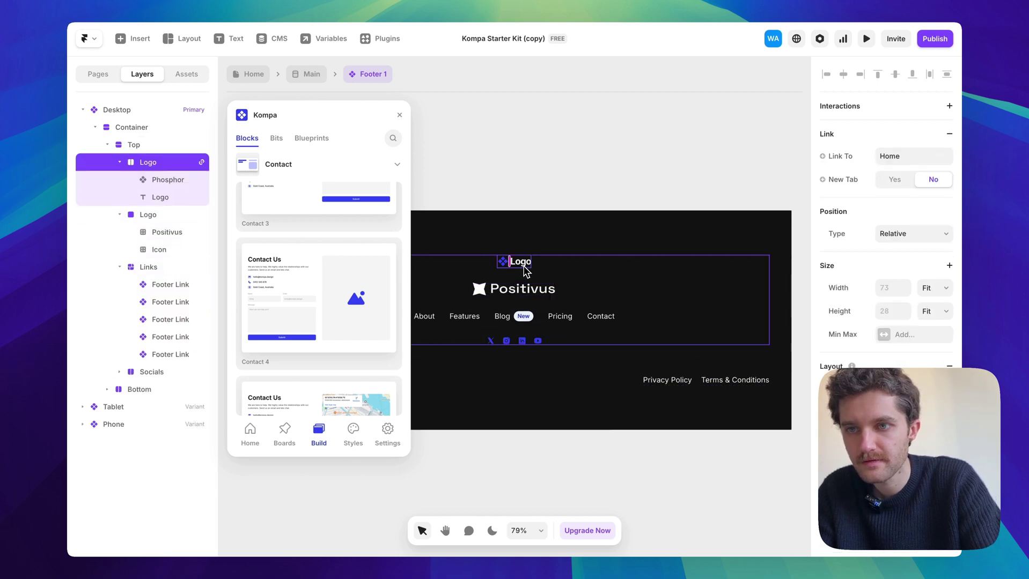
key(BackSpace)
scroll(561, 278, up, 5)
click(526, 277)
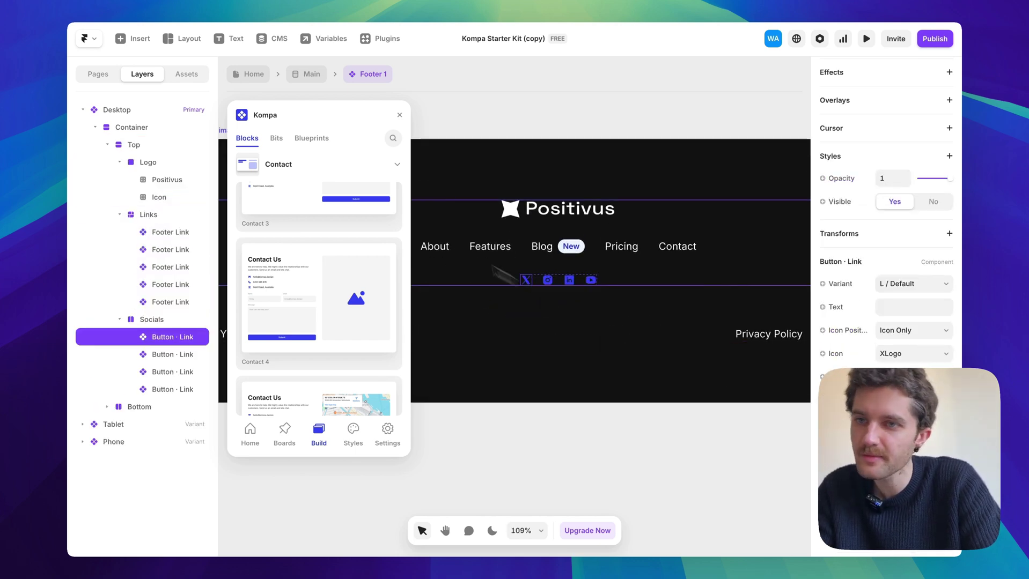
click(304, 75)
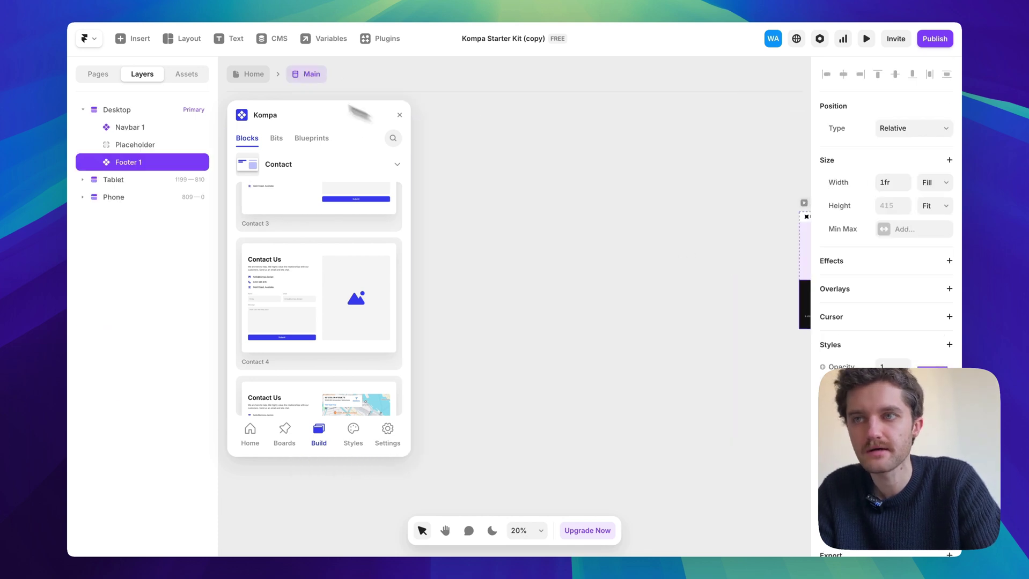
click(251, 75)
Inspect the Contact Us label's green fill colour.
scroll(562, 268, up, 5)
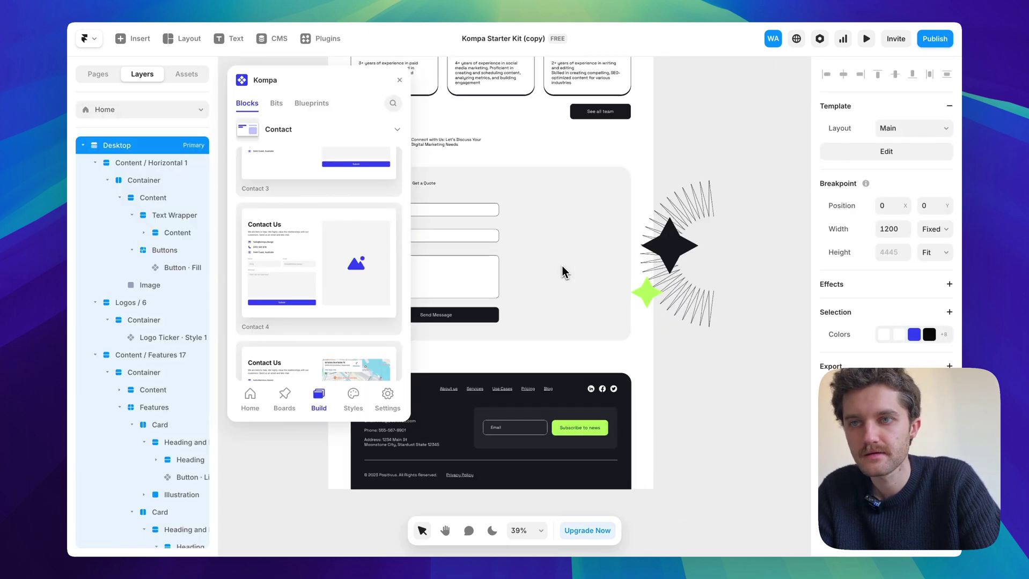
scroll(562, 269, up, 1)
scroll(562, 268, left, 1)
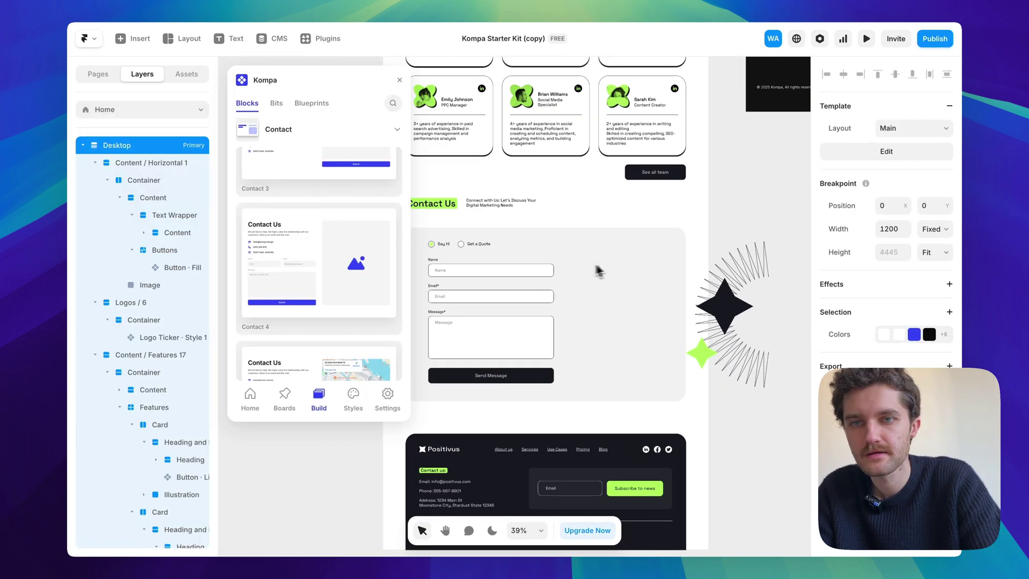
click(457, 204)
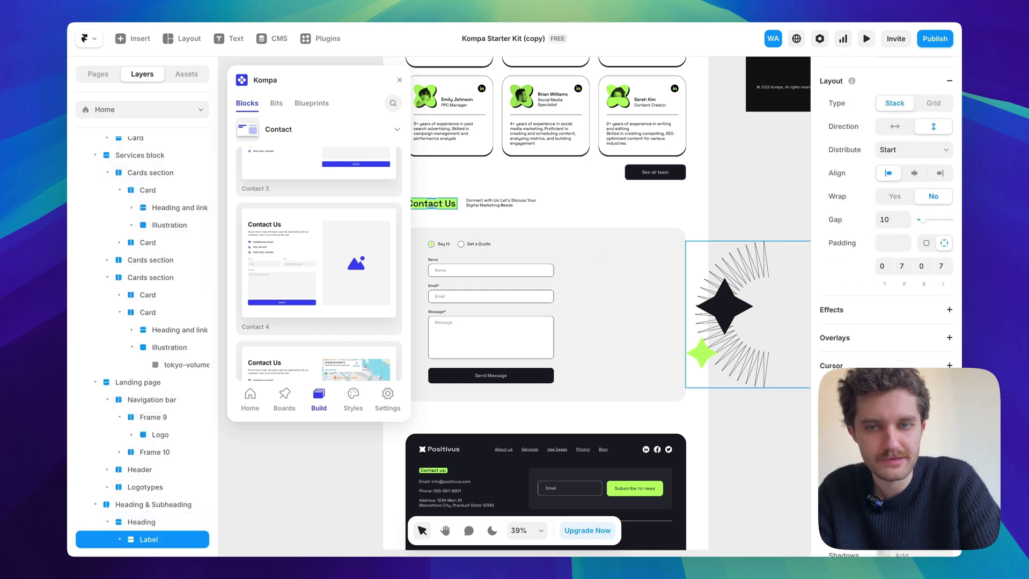
click(902, 463)
click(790, 182)
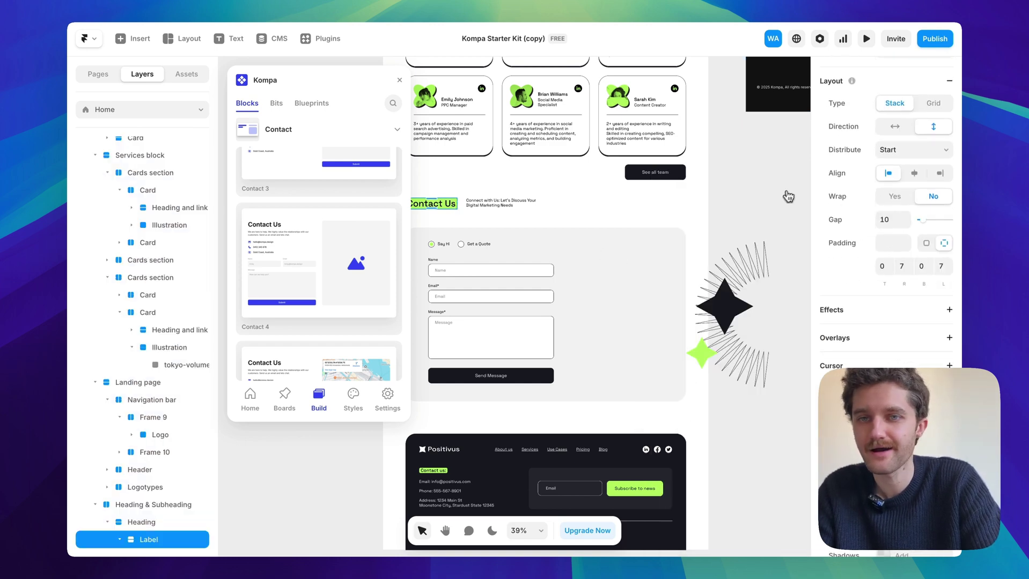
click(765, 215)
scroll(753, 224, right, 5)
scroll(753, 224, up, 2)
Inspect the footer's four social icon buttons and their button component variants.
click(537, 214)
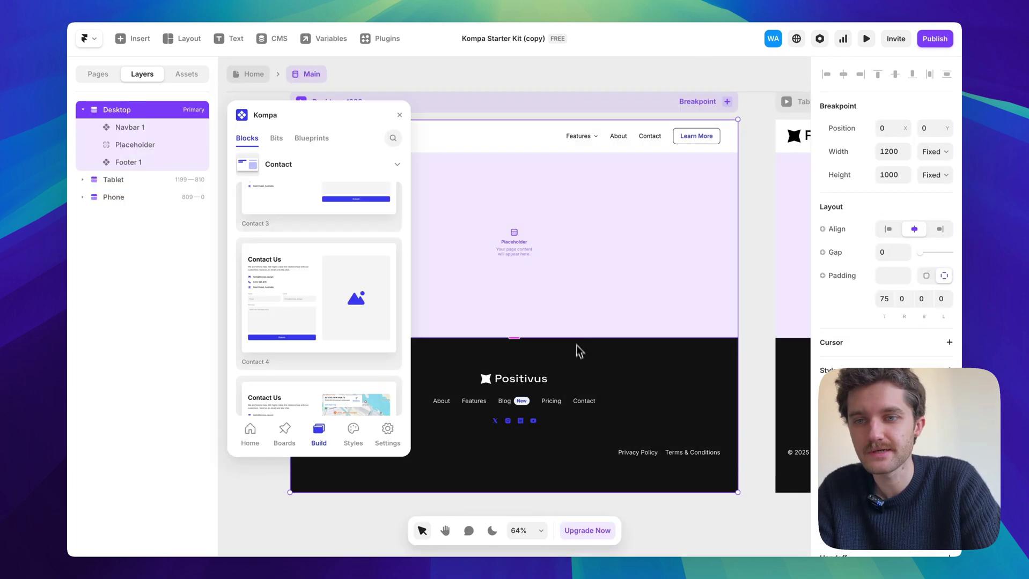
scroll(577, 357, up, 5)
click(586, 347)
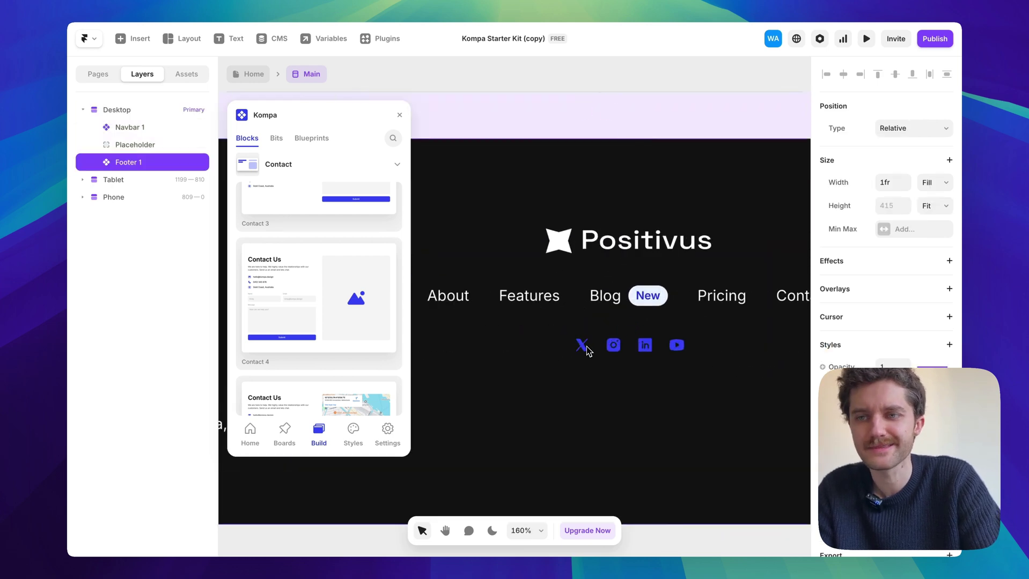
double_click(586, 349)
click(491, 313)
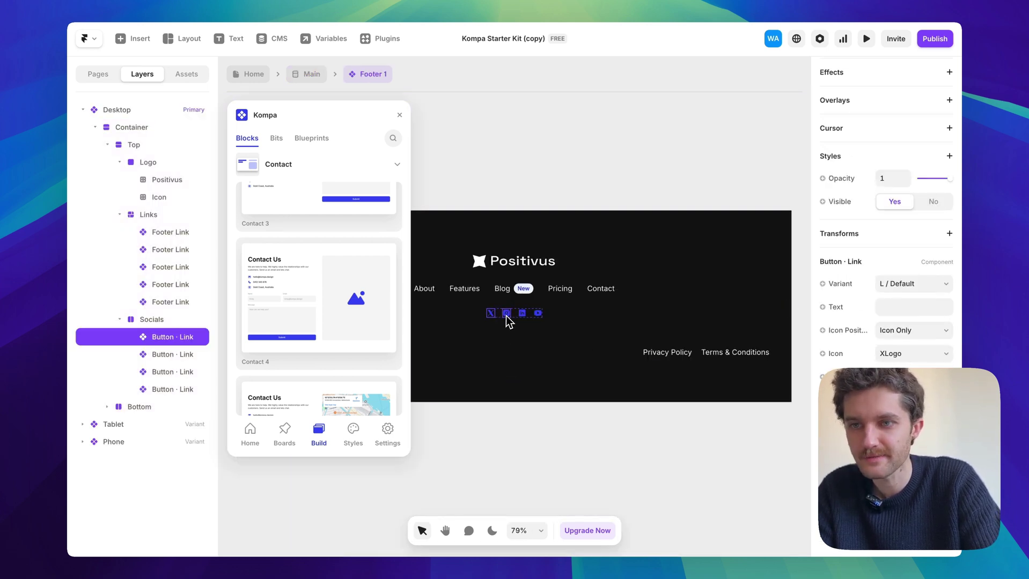
key(super+a)
scroll(841, 341, down, 3)
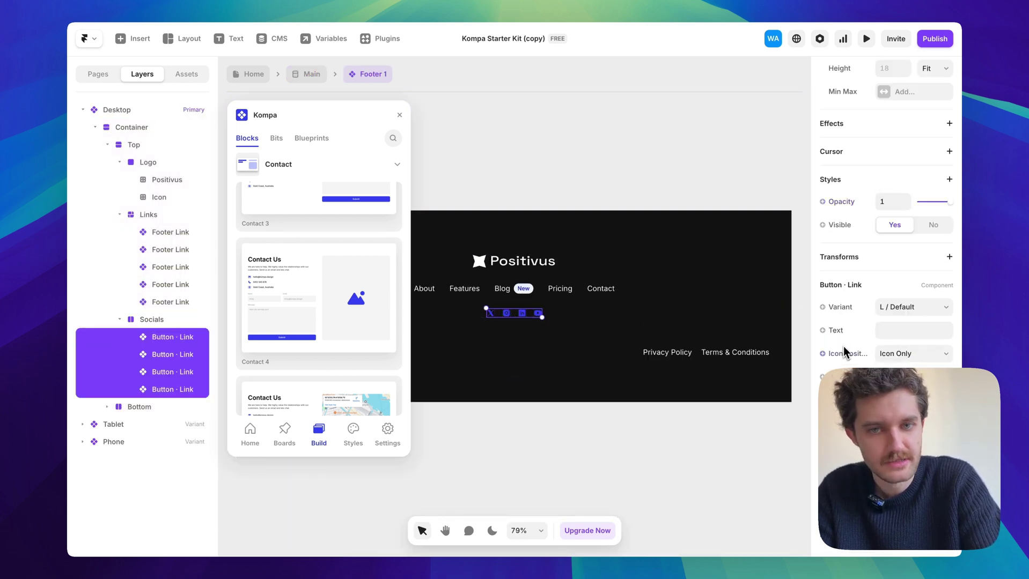
click(538, 394)
click(518, 313)
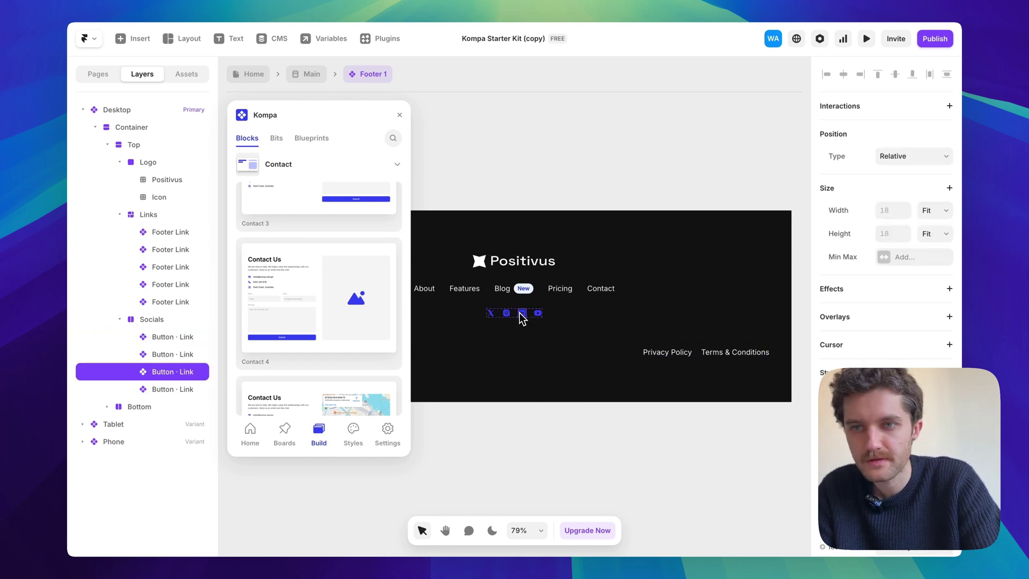
double_click(523, 316)
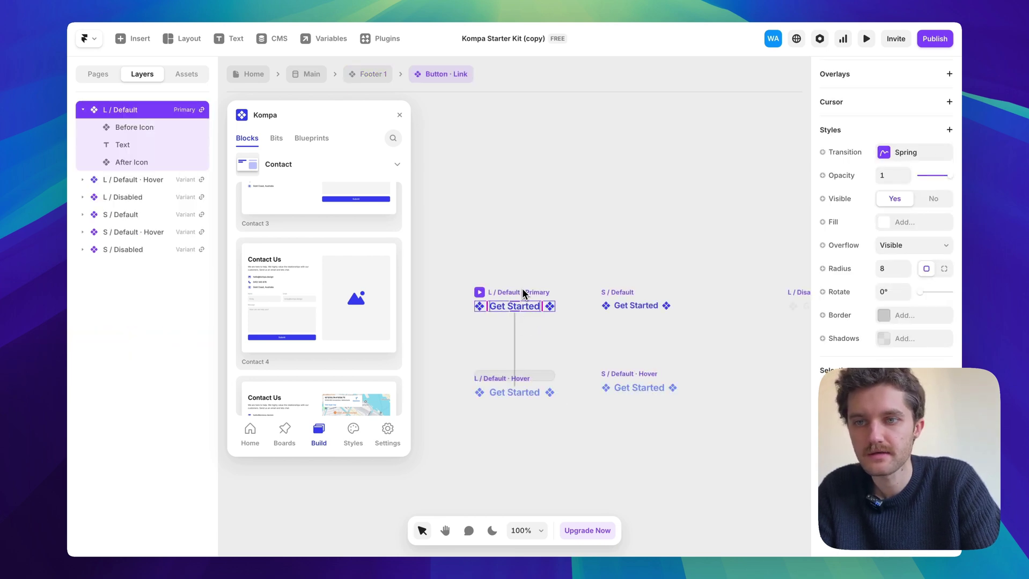
Return to the Main layout and deselect the footer.
click(368, 74)
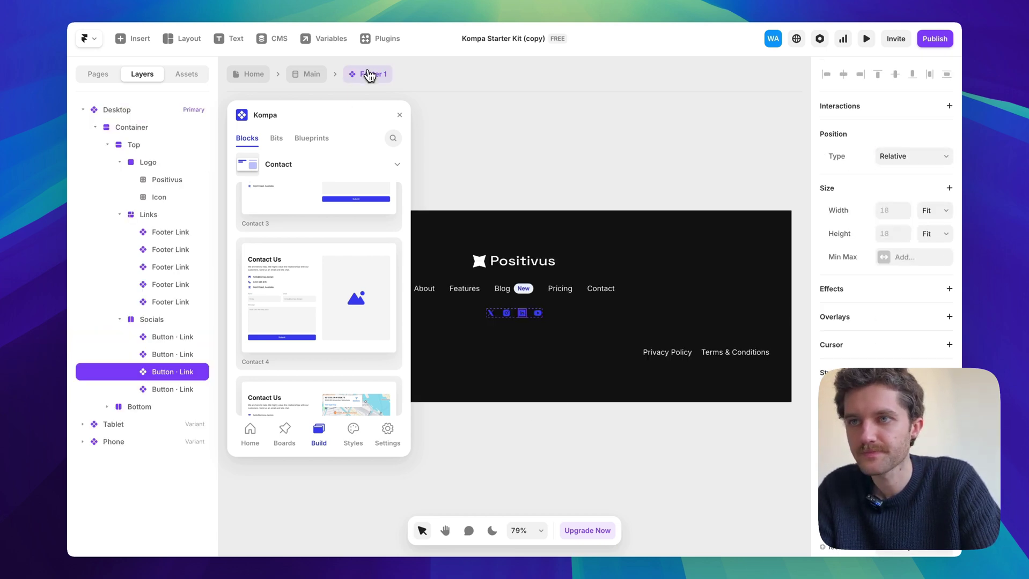
click(309, 76)
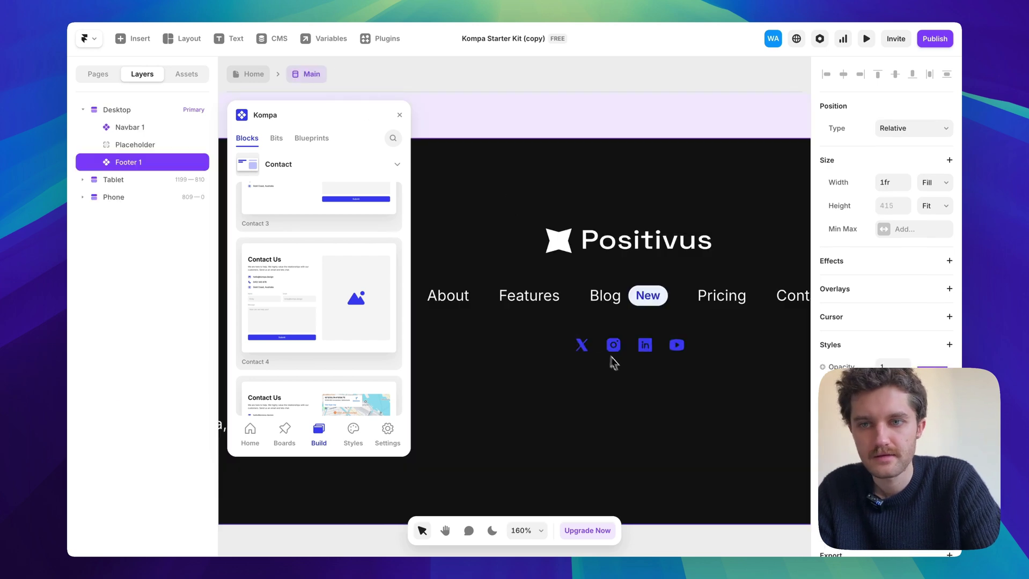
scroll(570, 326, down, 10)
click(668, 398)
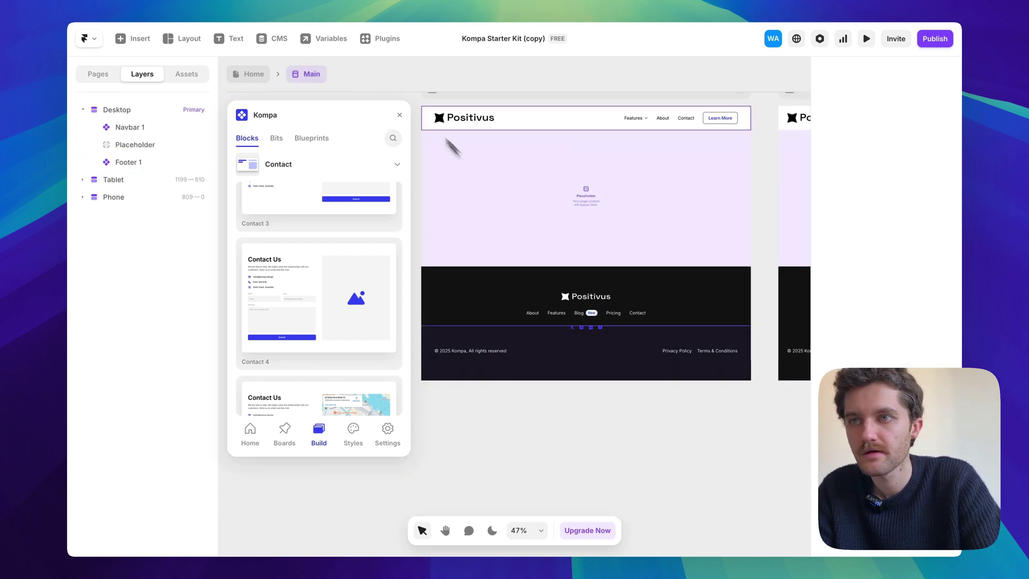
Place the Contact 4 block into the empty placeholder on the Home page.
click(262, 80)
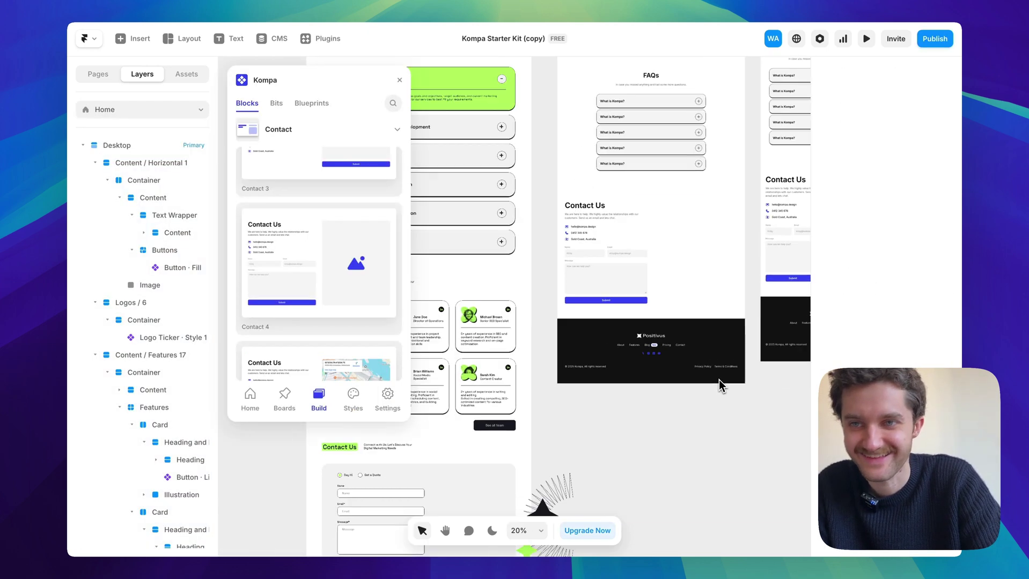
scroll(719, 379, down, 5)
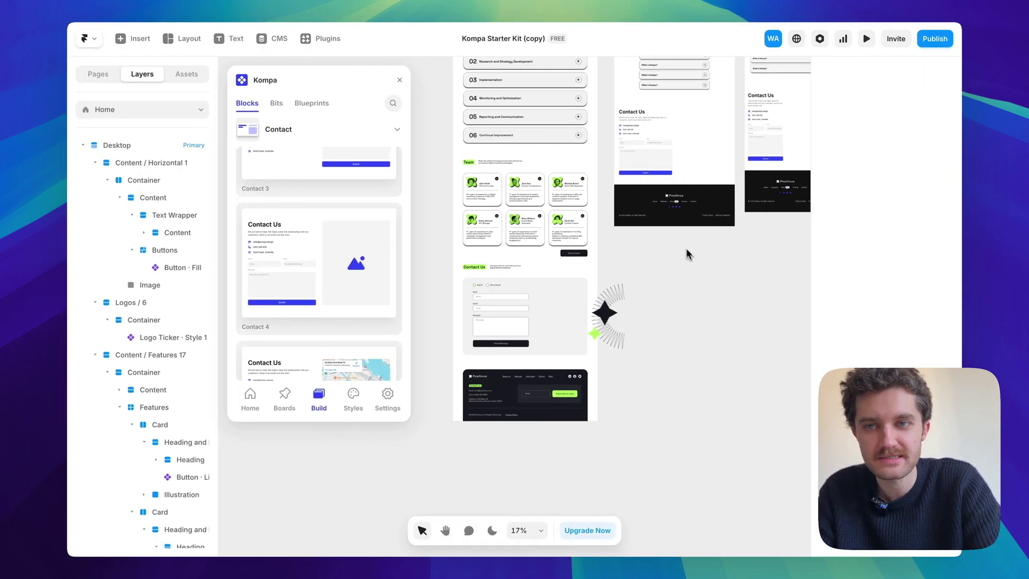
scroll(696, 264, up, 2)
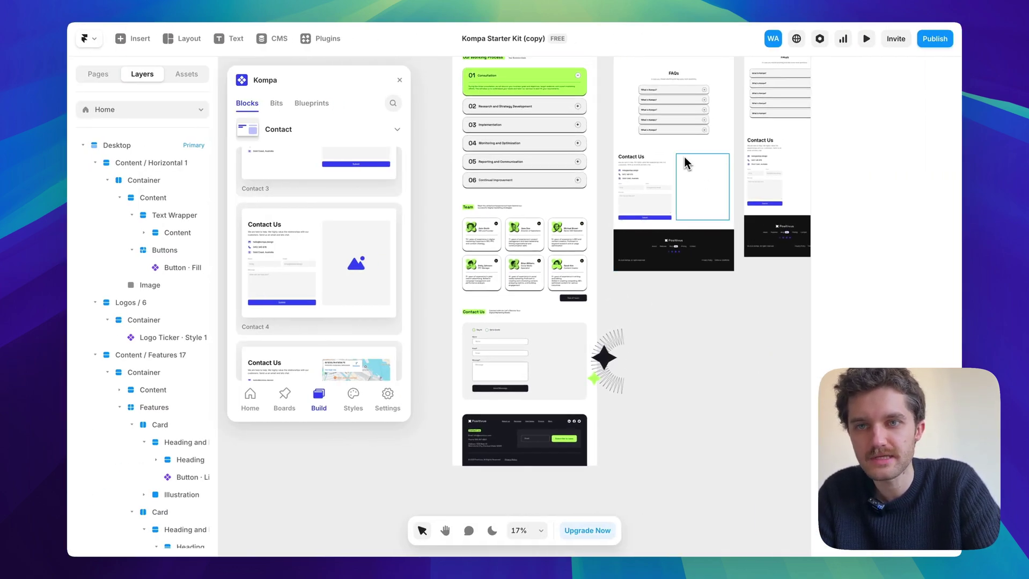
drag(682, 156, 678, 154)
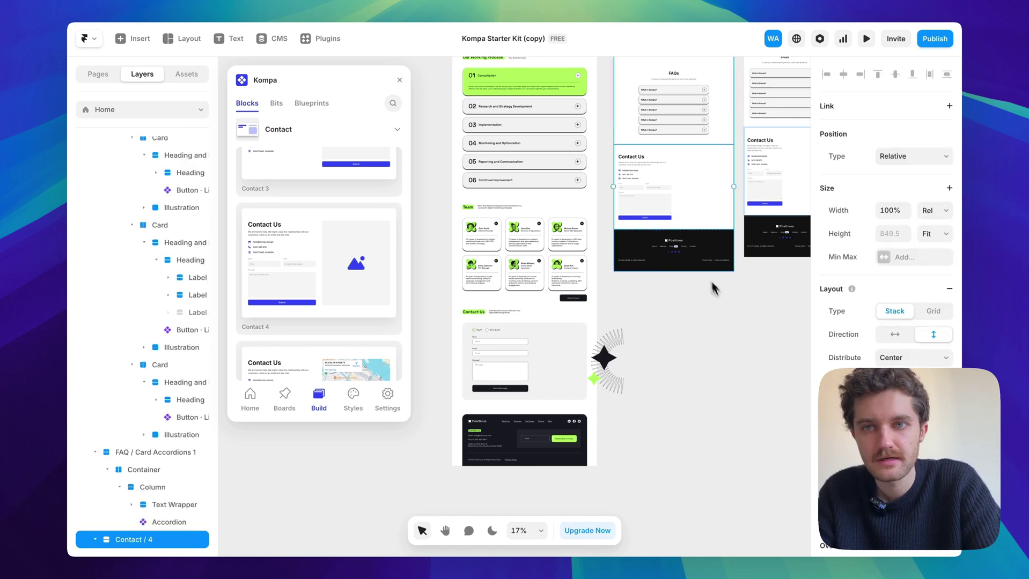
click(709, 278)
Set the contact block's Column padding to 48.
click(676, 177)
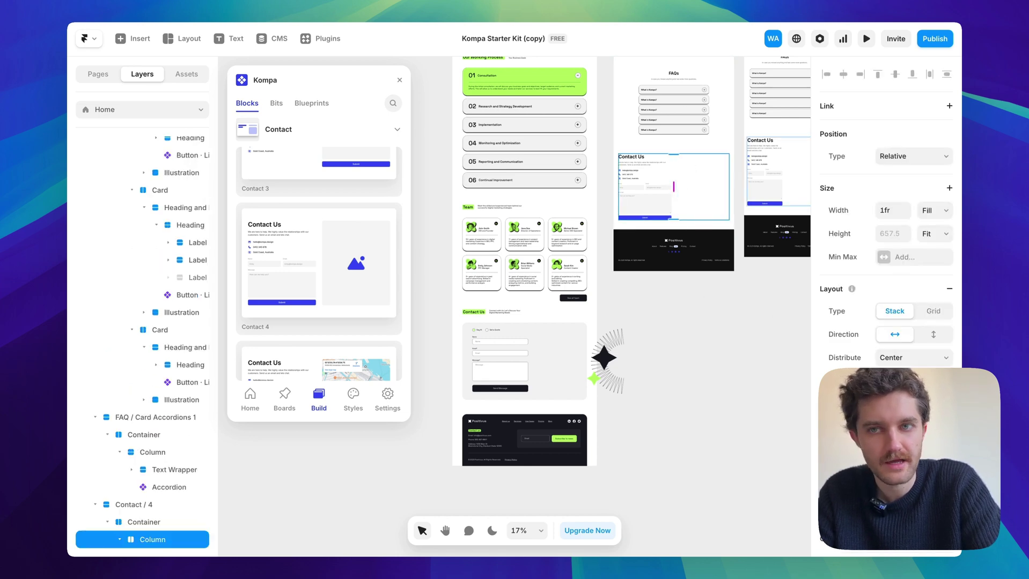
scroll(885, 215, down, 1)
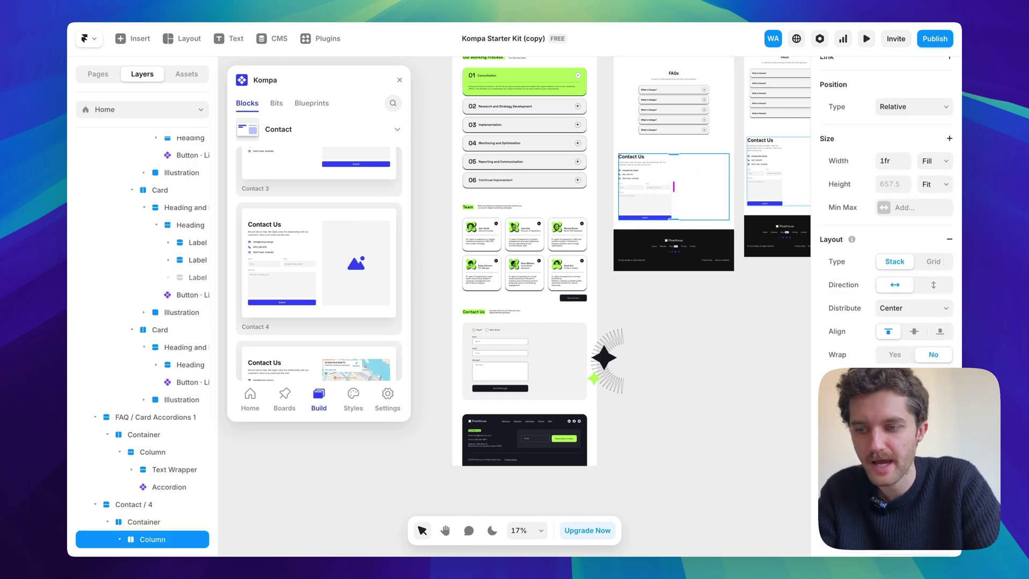
click(892, 402)
text(24)
scroll(893, 401, down, 3)
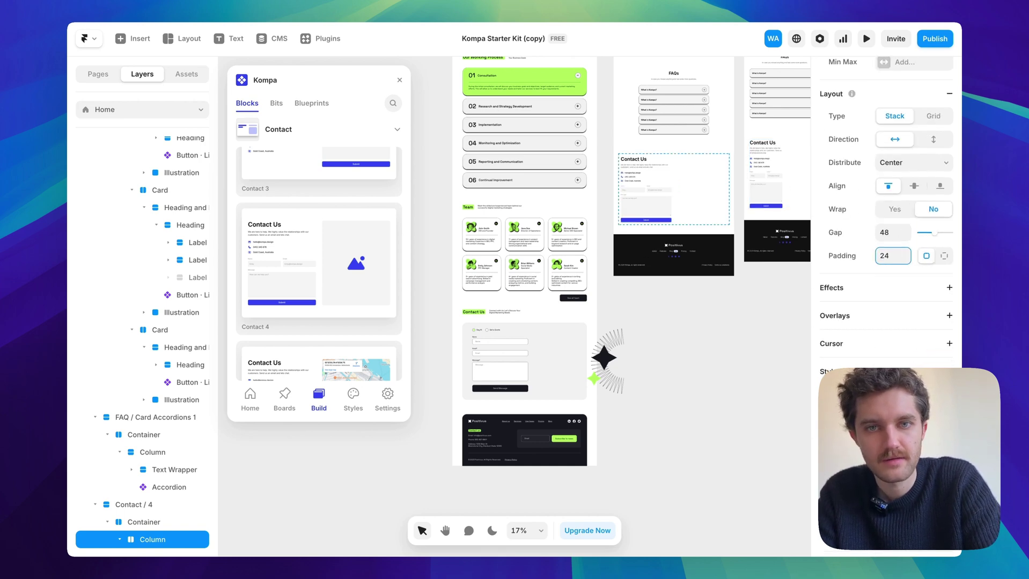
text(48)
key(Return)
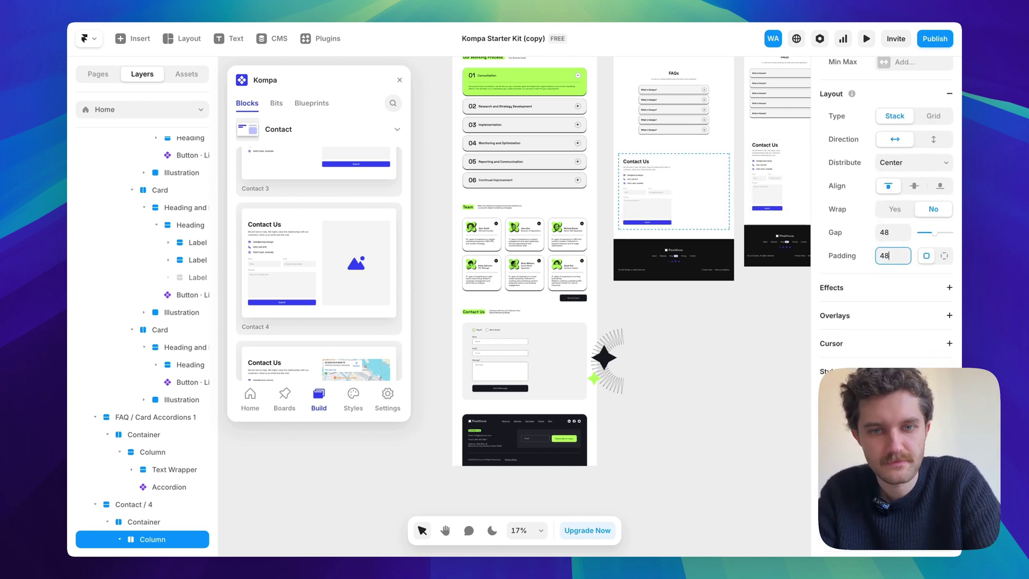
Add a solid fill to the column, eyedropping light grey F3F3F3.
click(912, 440)
click(680, 302)
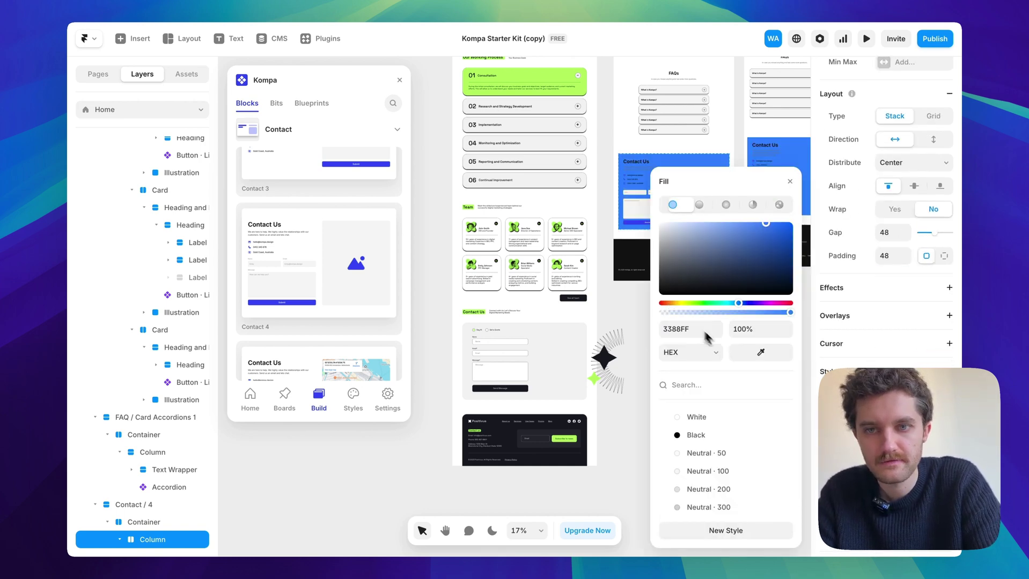
click(764, 350)
click(617, 360)
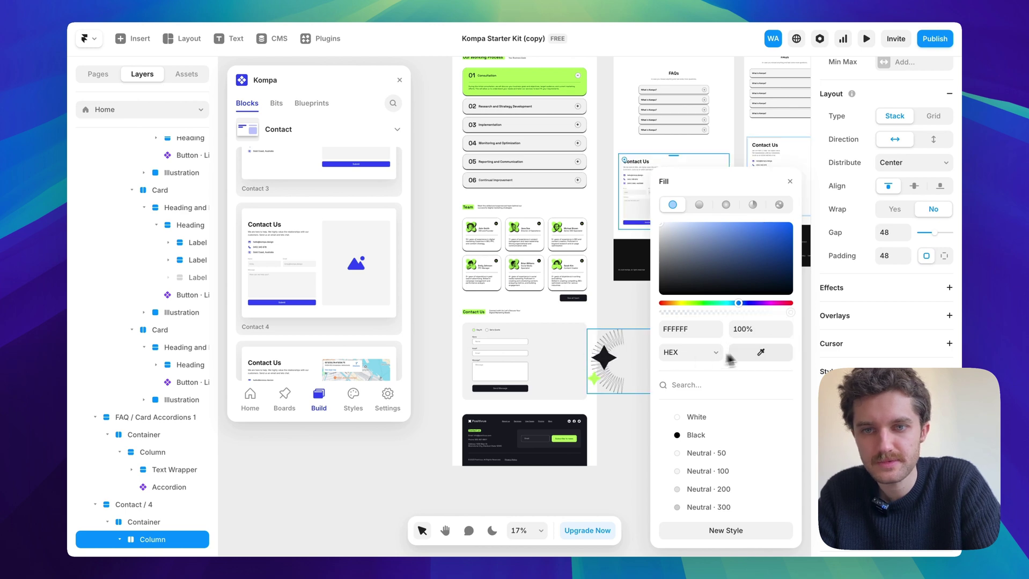
click(777, 353)
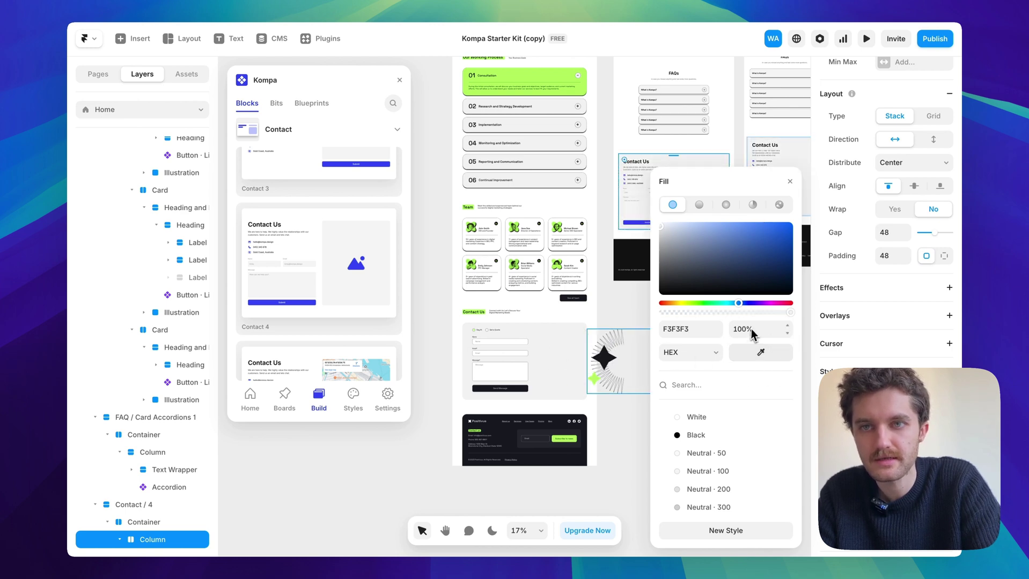
click(788, 184)
Check the form message input's text and background fill colours.
click(653, 220)
scroll(654, 221, up, 5)
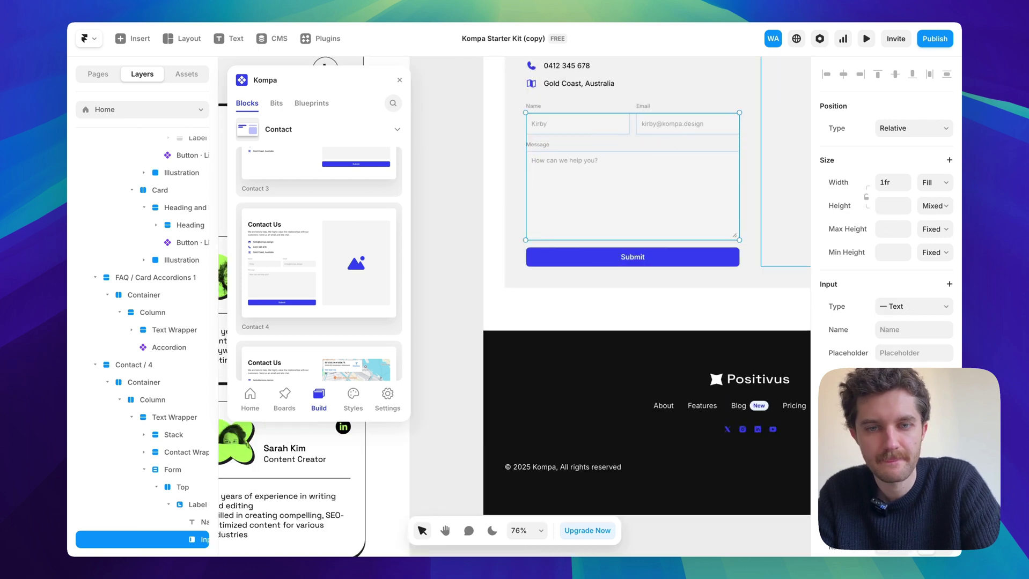
click(884, 454)
scroll(883, 450, down, 2)
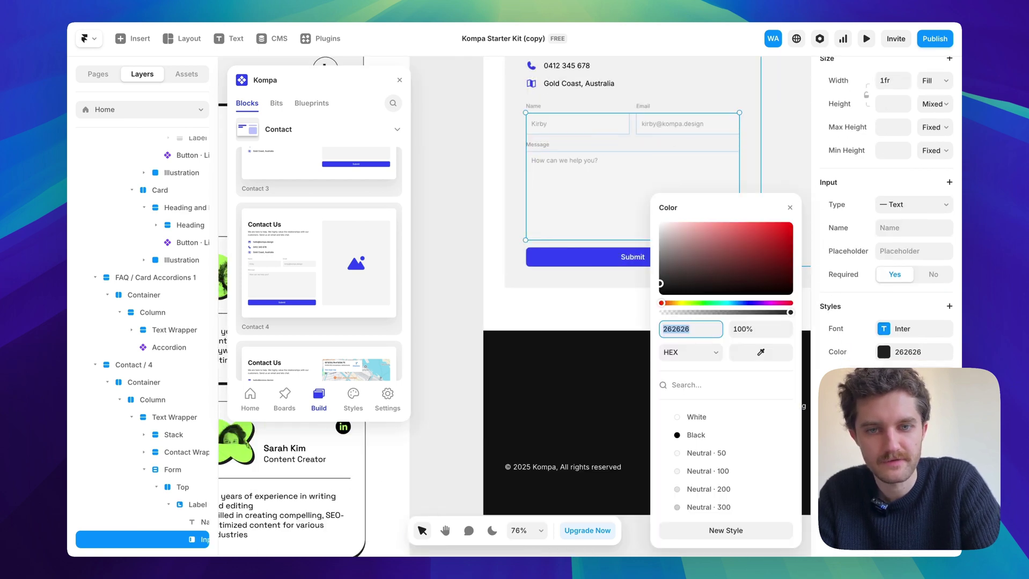
click(883, 399)
click(448, 199)
scroll(448, 198, down, 5)
scroll(638, 223, down, 5)
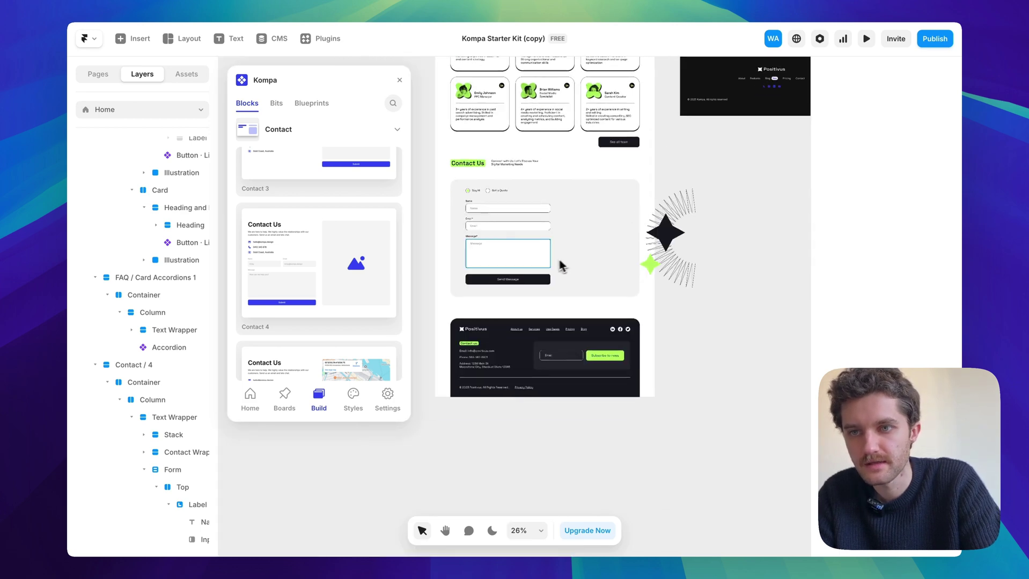
scroll(774, 143, up, 5)
scroll(774, 144, right, 2)
Unlink the form's Submit button from its Kompa component with Unlink & Replace All.
double_click(707, 171)
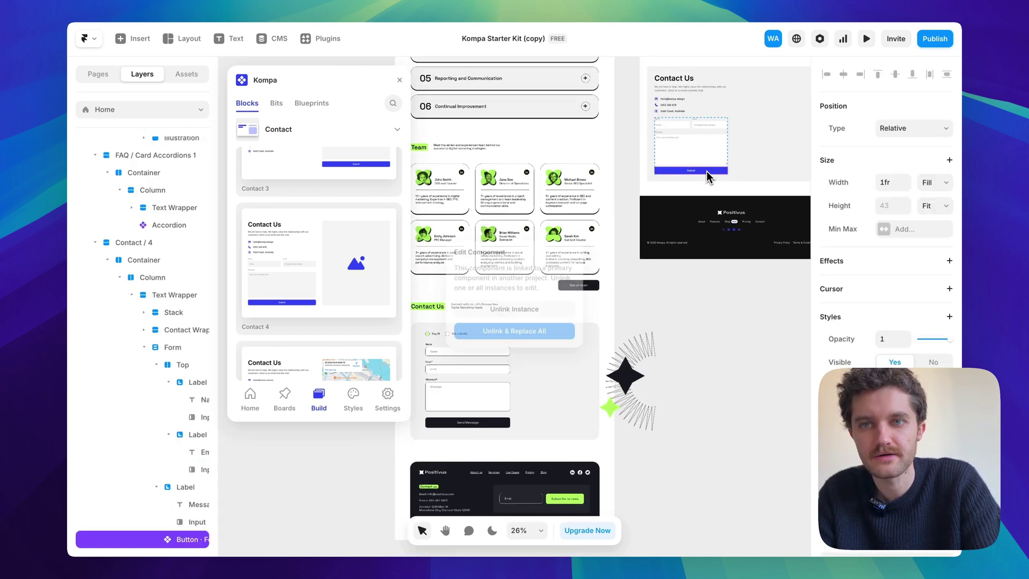
click(544, 328)
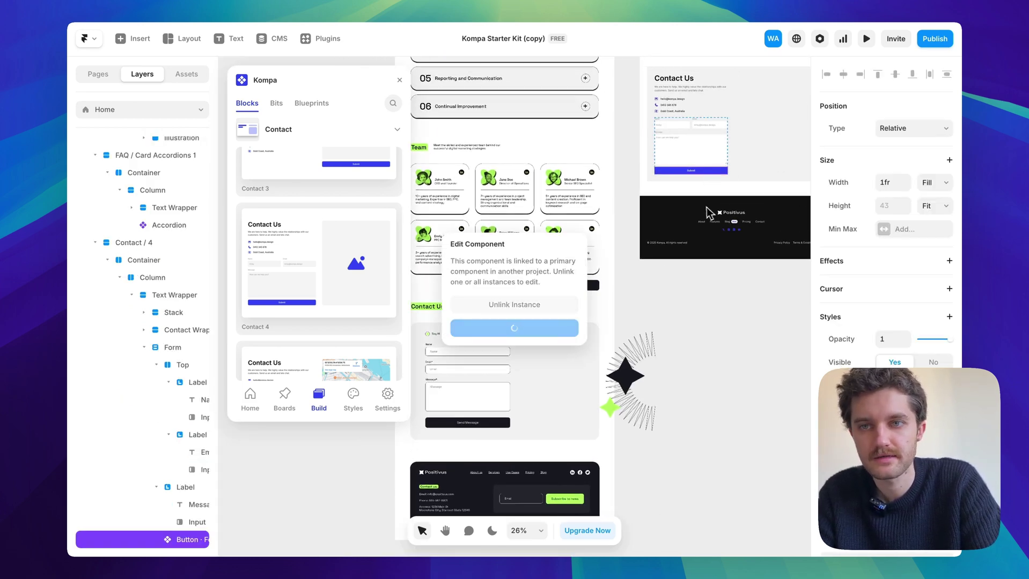
click(490, 275)
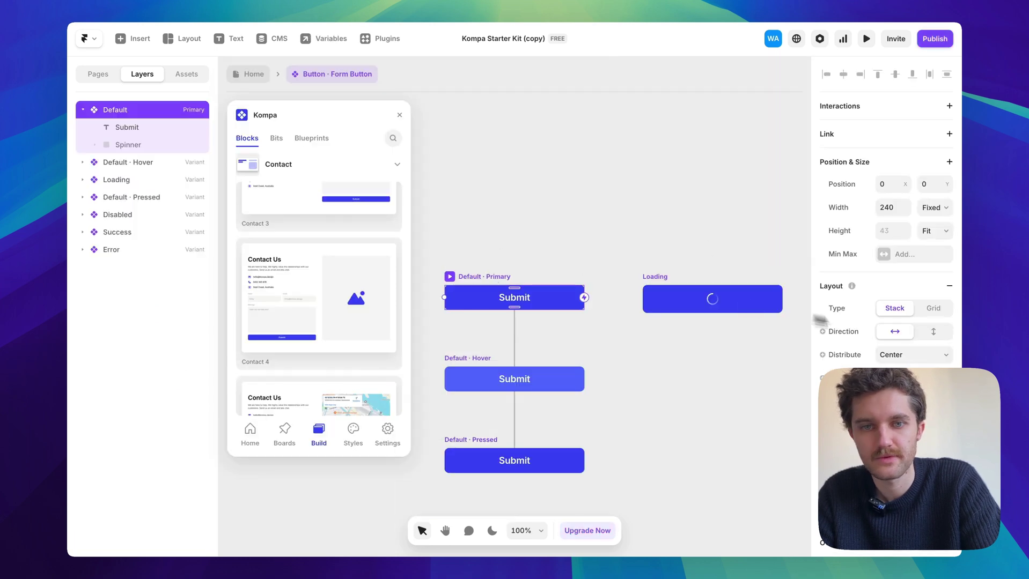
scroll(911, 334, down, 5)
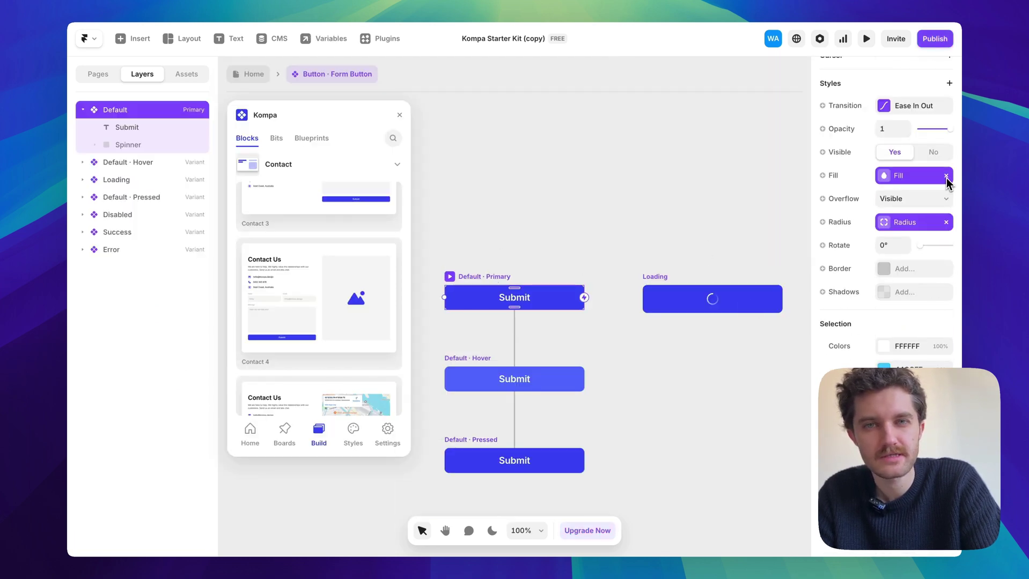
Back on the Home page, change the Submit button's fill to the Black style.
click(256, 76)
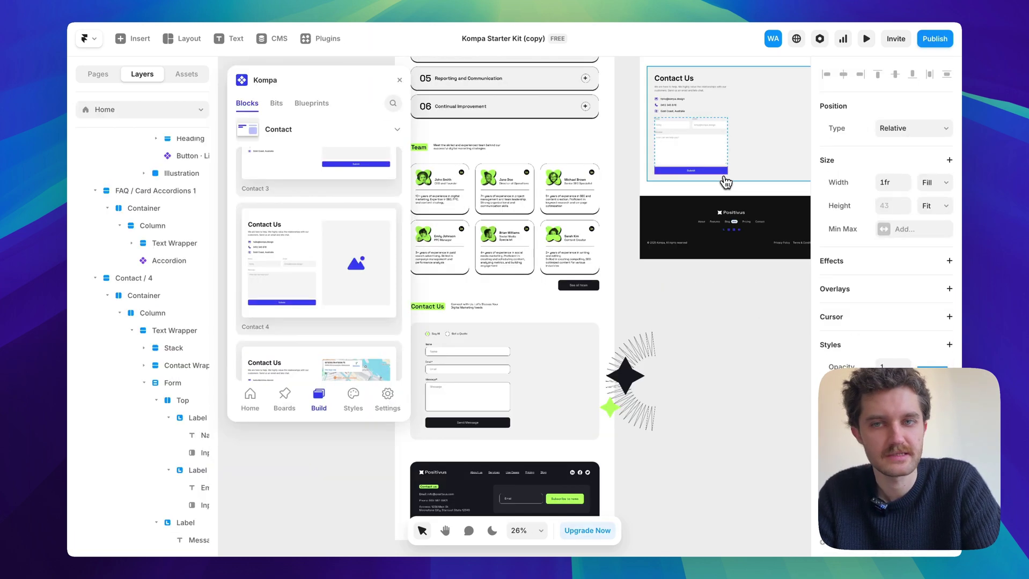
scroll(725, 181, up, 1)
scroll(776, 188, up, 5)
scroll(909, 322, down, 5)
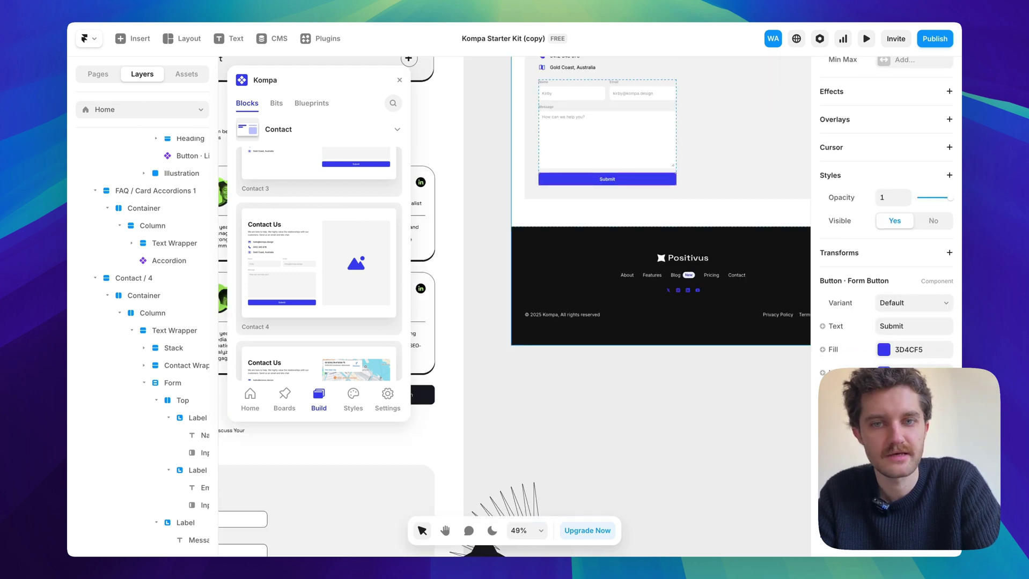
click(908, 355)
click(696, 432)
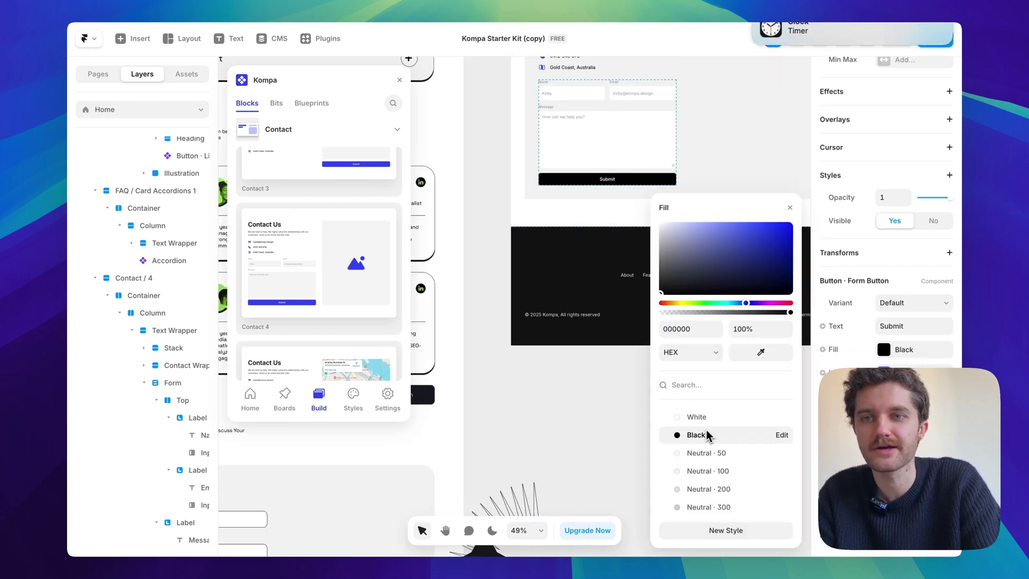
click(790, 209)
click(669, 452)
scroll(667, 450, down, 10)
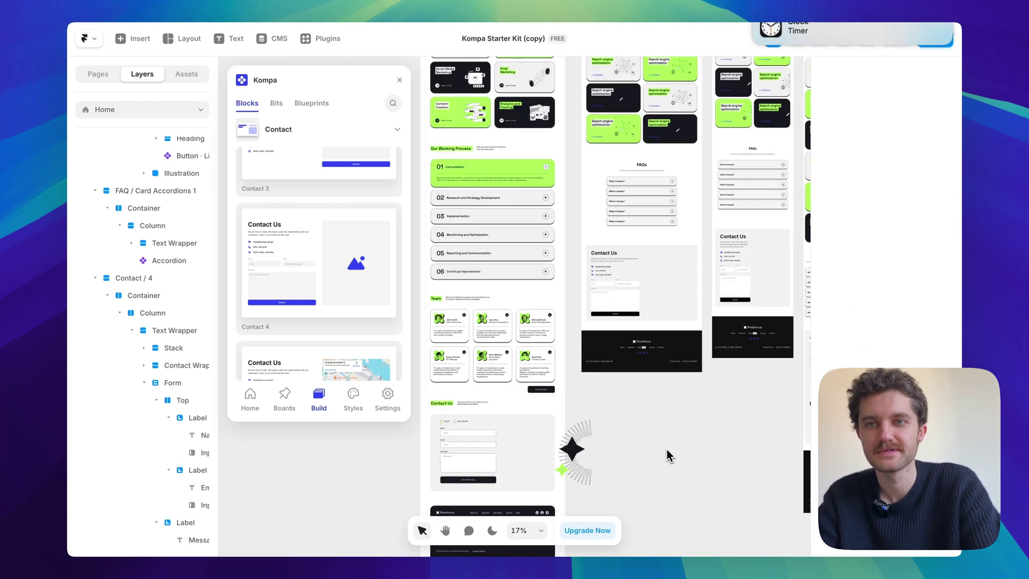
Select the Contact Us section's column to inspect it, then clear the selection.
scroll(667, 449, up, 3)
scroll(667, 450, down, 3)
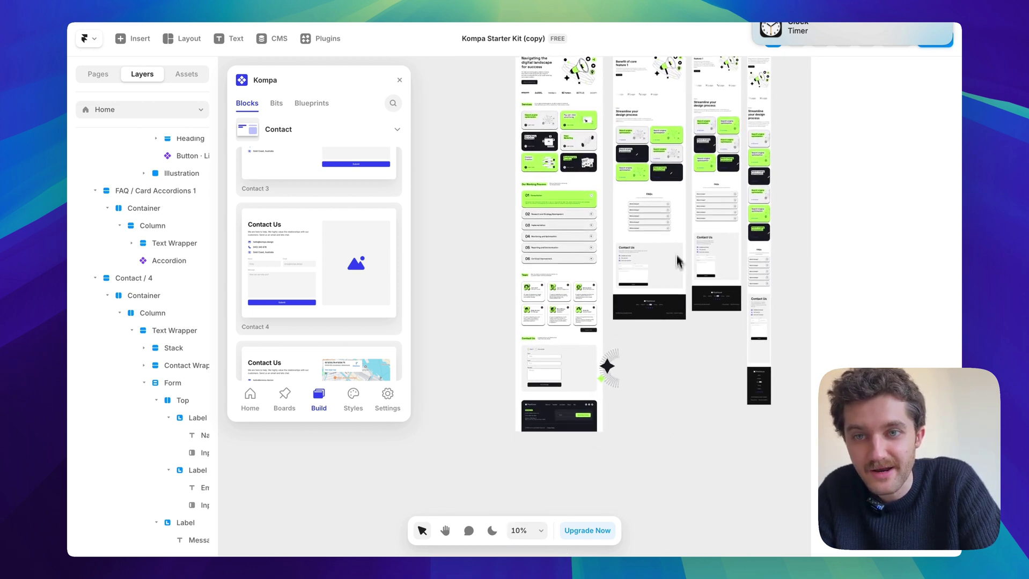
click(682, 261)
scroll(885, 214, down, 4)
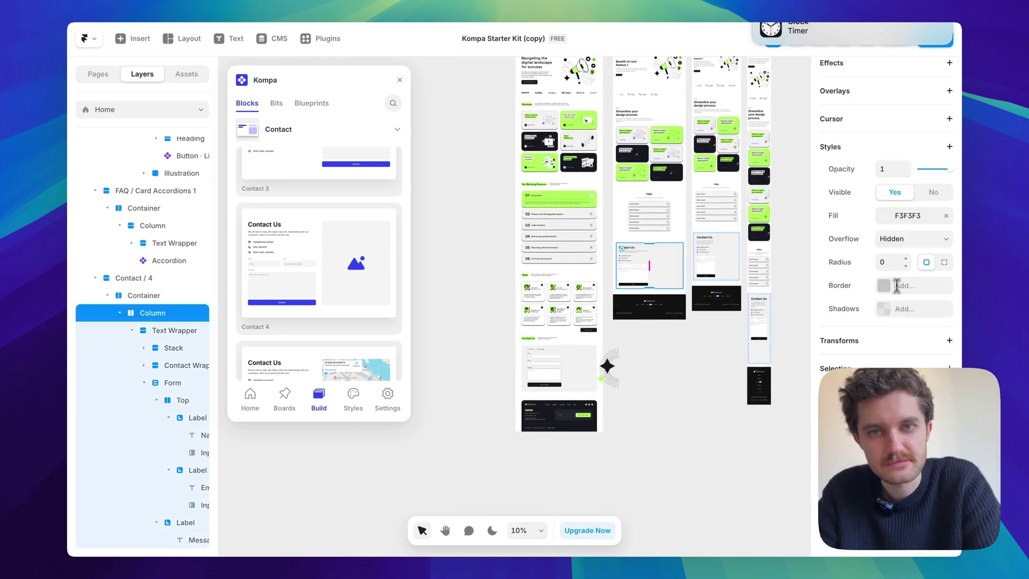
click(689, 396)
Zoom out and move the Home frame beside the Desktop breakpoint frame.
scroll(687, 395, up, 3)
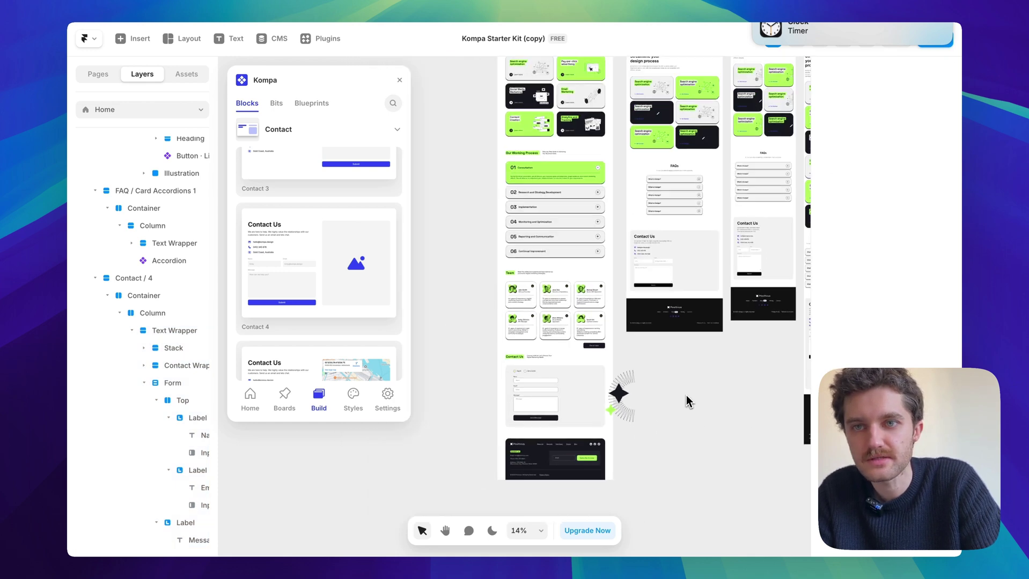
scroll(687, 395, up, 2)
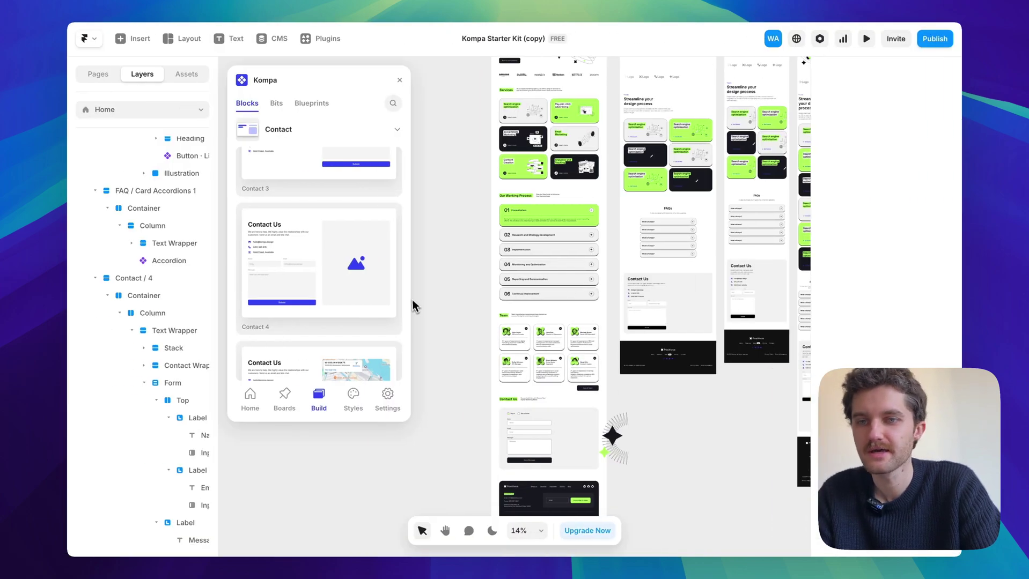
scroll(412, 293, down, 5)
scroll(412, 292, left, 3)
scroll(413, 292, down, 5)
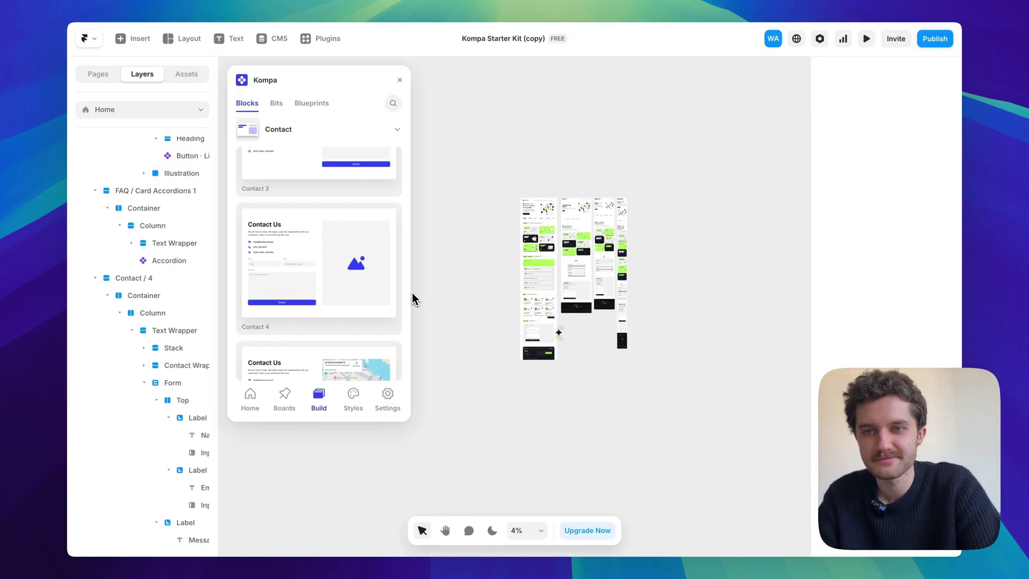
scroll(412, 292, left, 3)
scroll(412, 292, right, 1)
scroll(632, 162, up, 5)
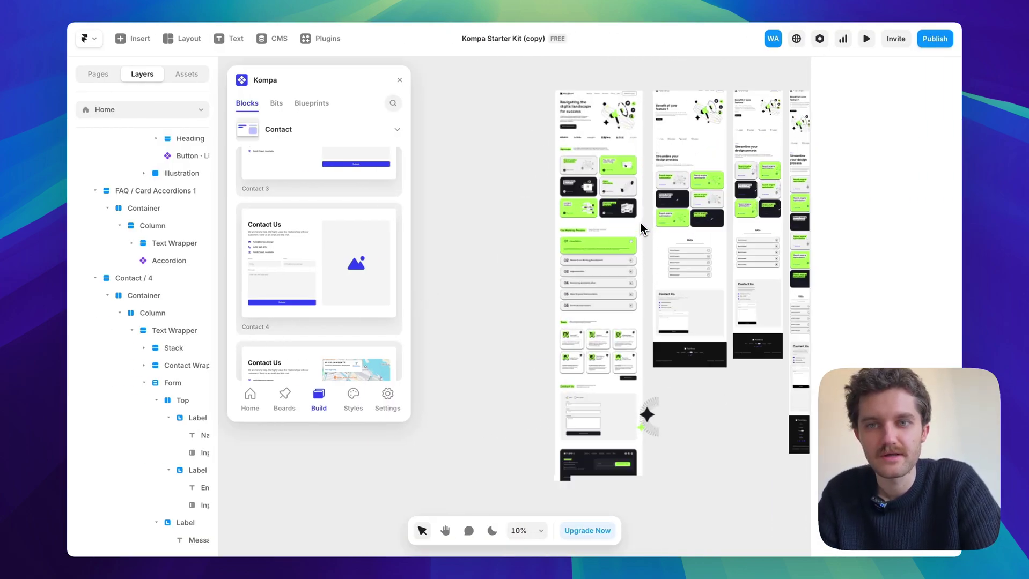
drag(536, 127, 493, 111)
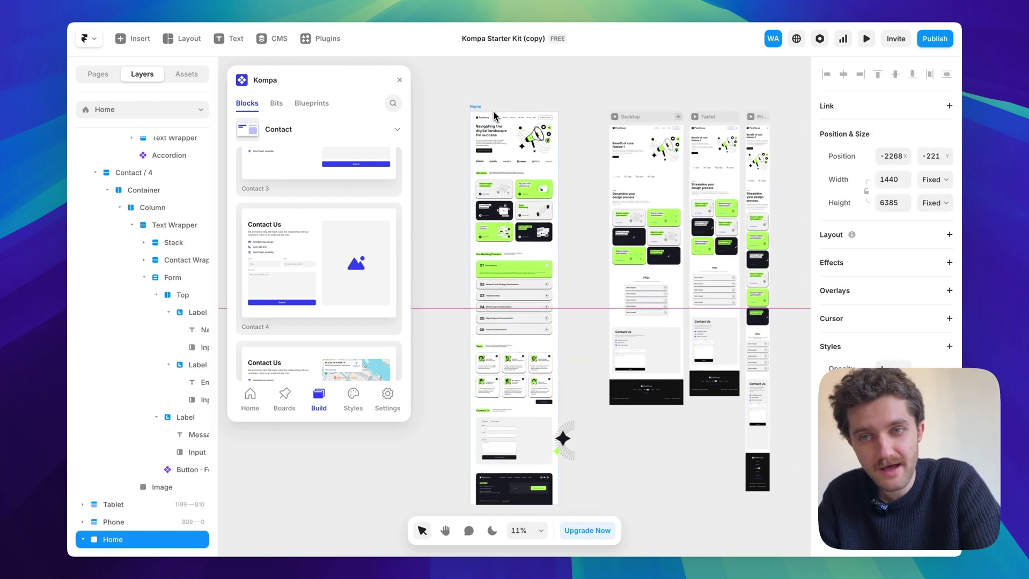
Select the FAQ accordion on the Home page.
click(590, 255)
click(648, 294)
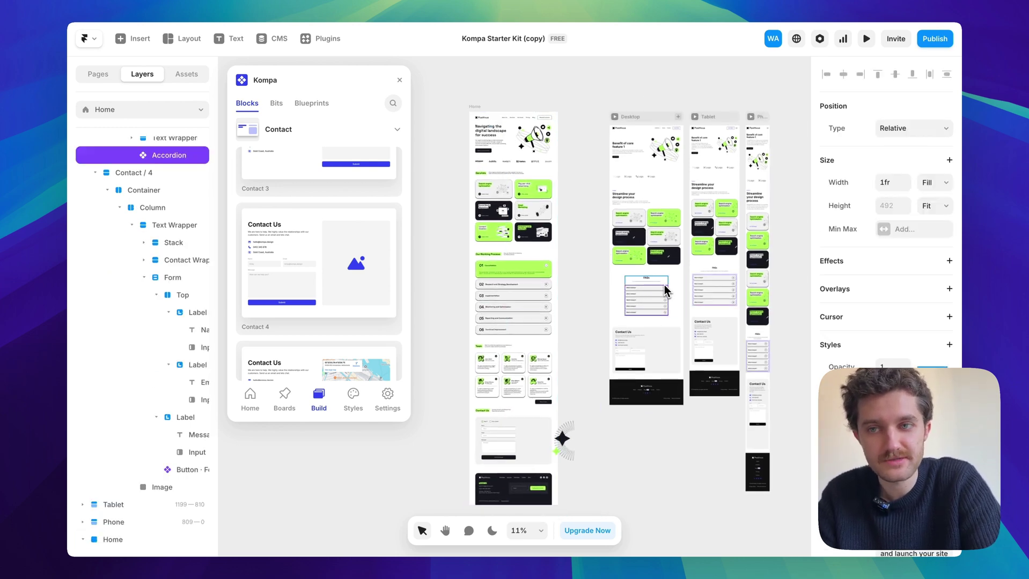
scroll(664, 284, up, 5)
Remove the Max Width limit from the FAQ accordion's parent Column.
key(Escape)
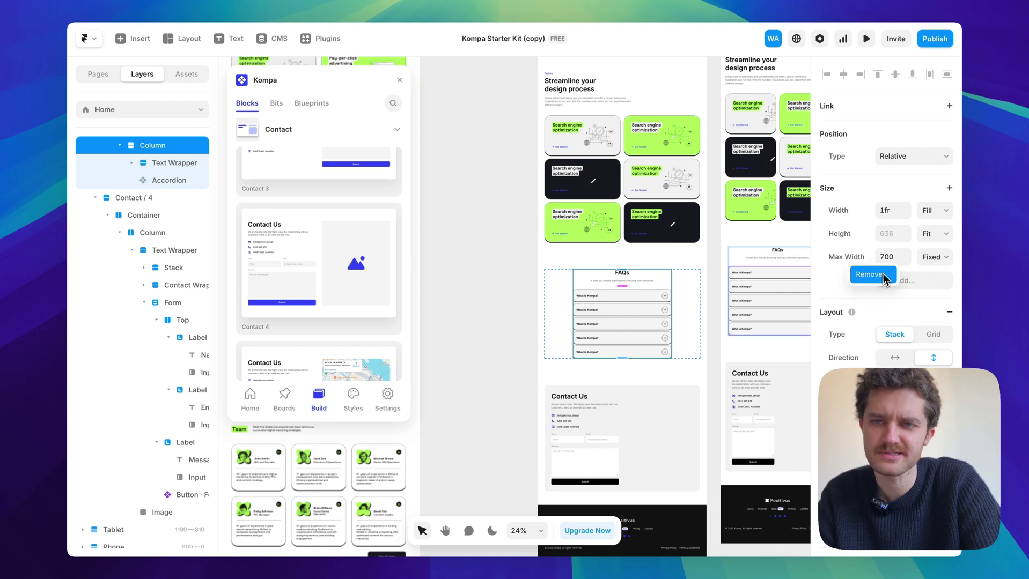
click(872, 274)
click(464, 307)
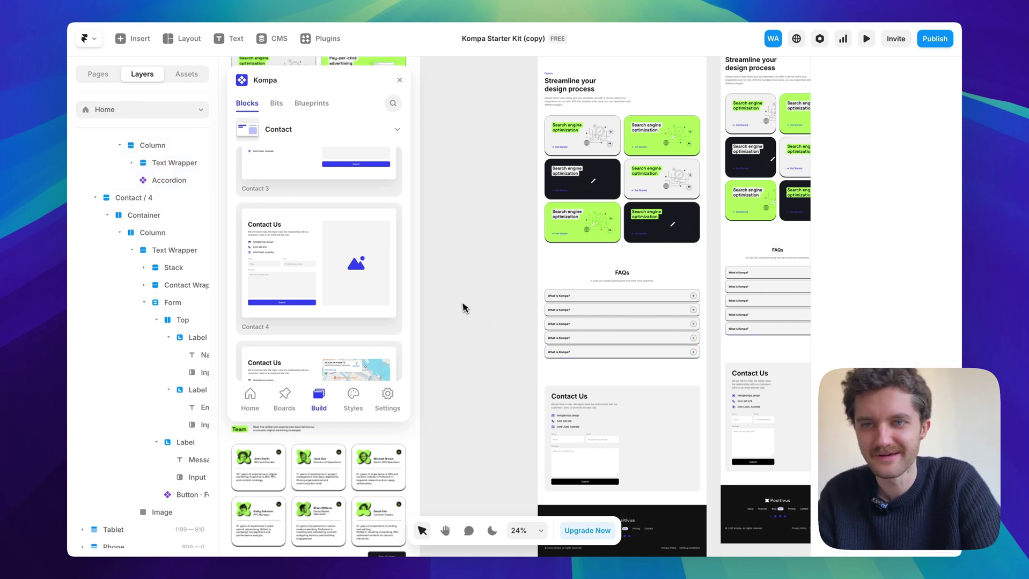
Left-align the FAQs heading and subtitle text wrapper.
click(579, 284)
scroll(894, 351, down, 4)
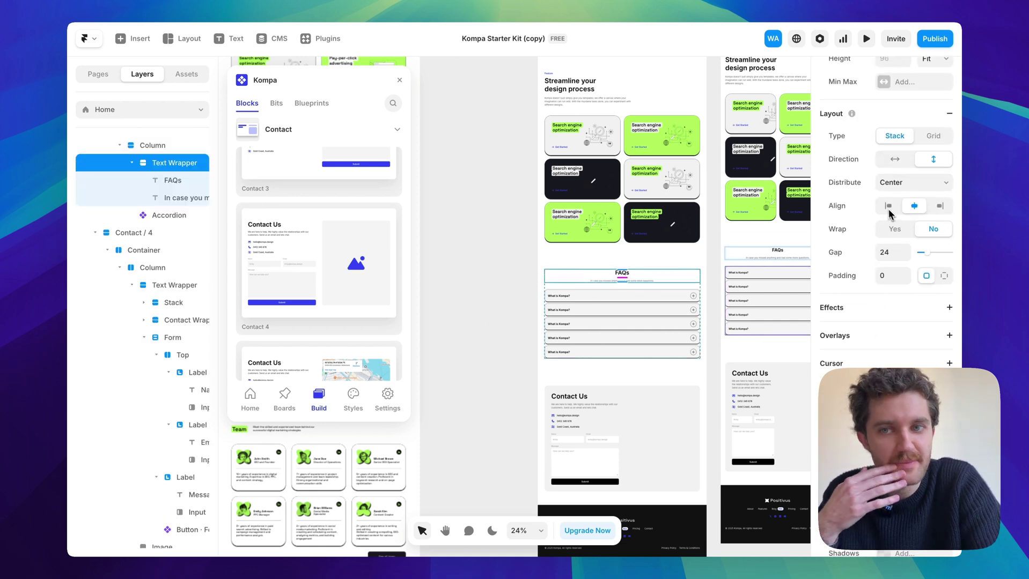
scroll(549, 245, up, 5)
click(719, 317)
shift+click(735, 333)
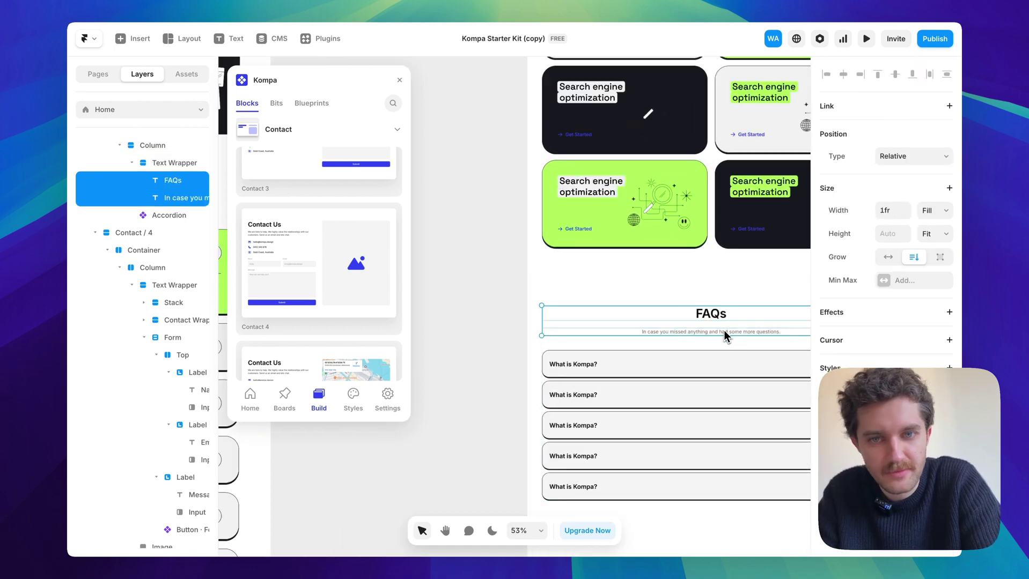
click(477, 294)
scroll(477, 294, down, 10)
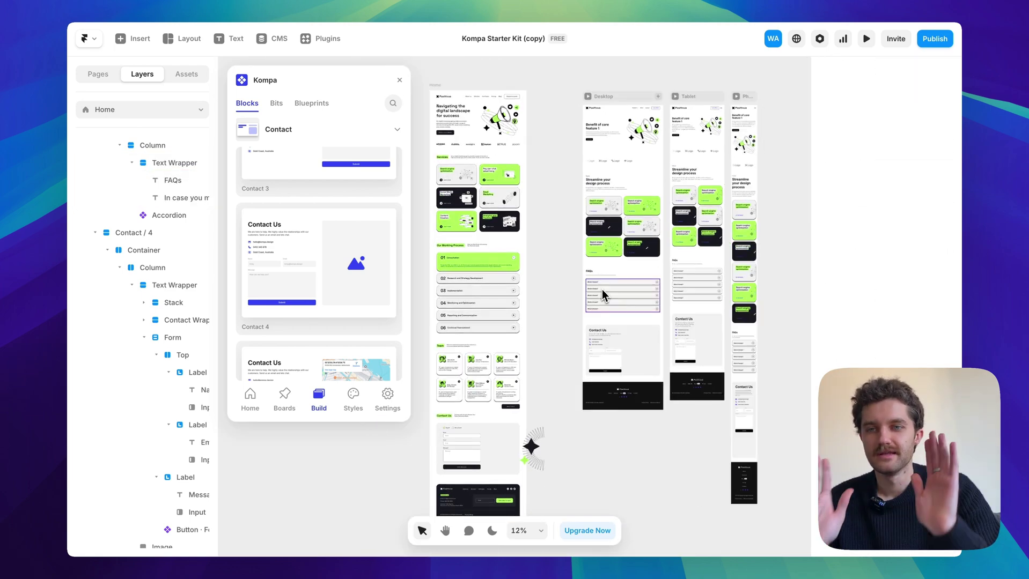
scroll(555, 253, down, 3)
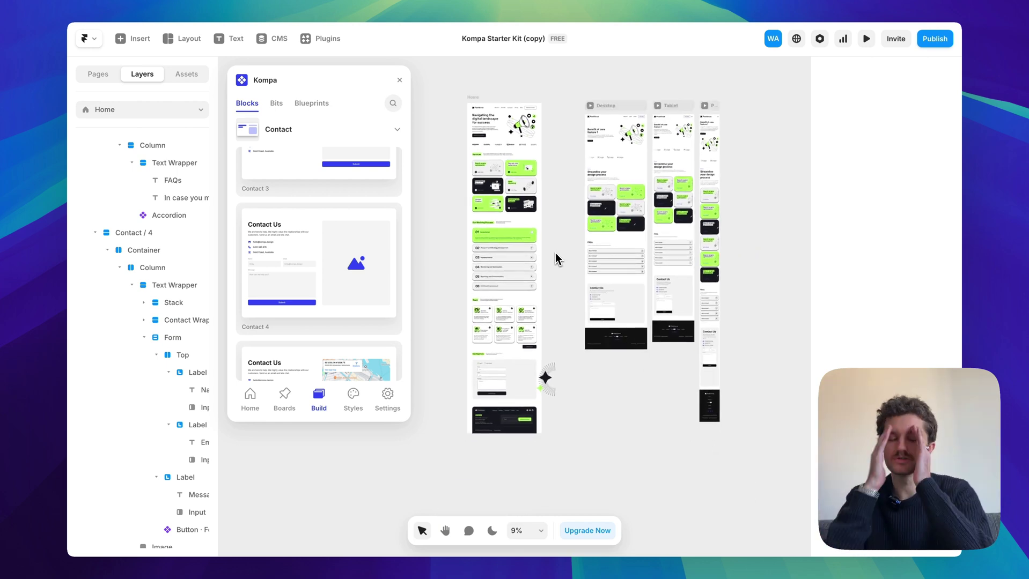
scroll(614, 118, up, 3)
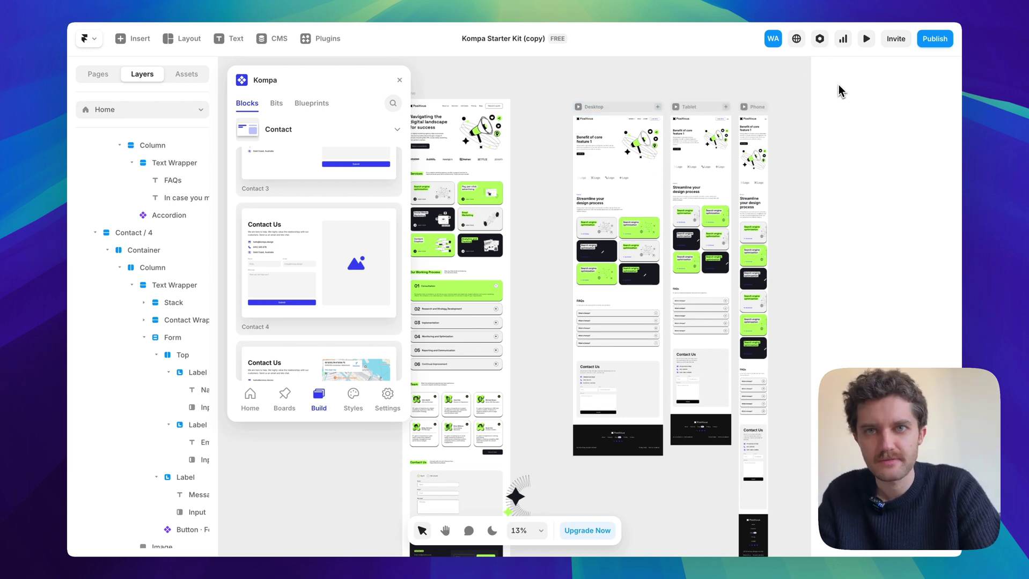
Publish the site live and preview the Desktop breakpoint.
click(937, 45)
click(936, 47)
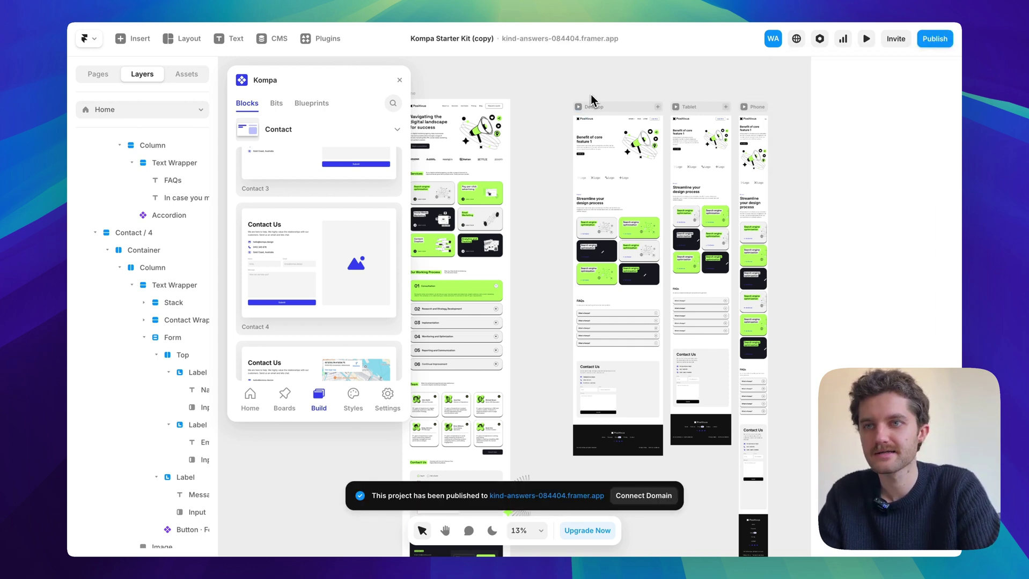
click(580, 107)
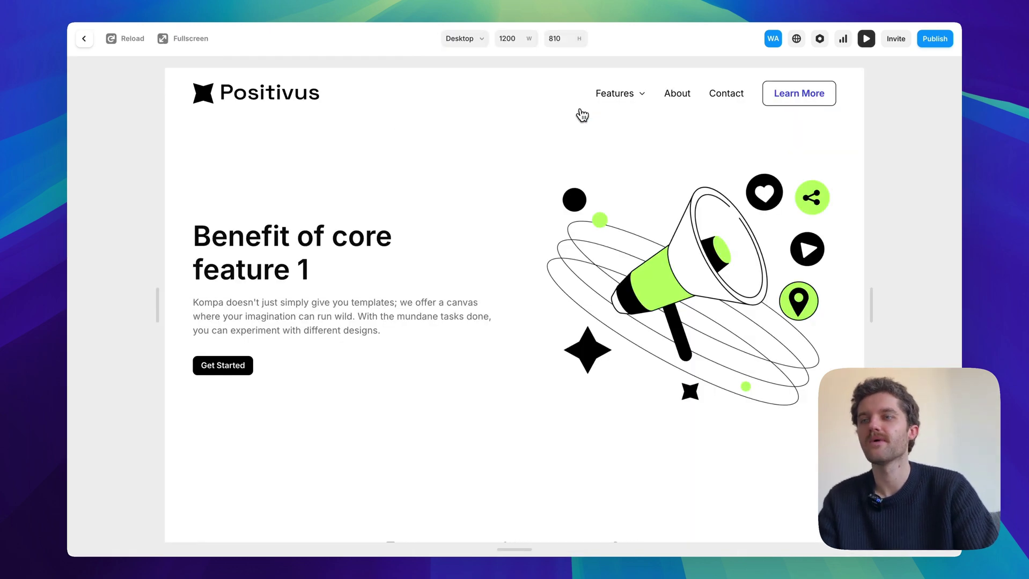
Expand the preview to fill the window and scroll down to the FAQs.
click(163, 39)
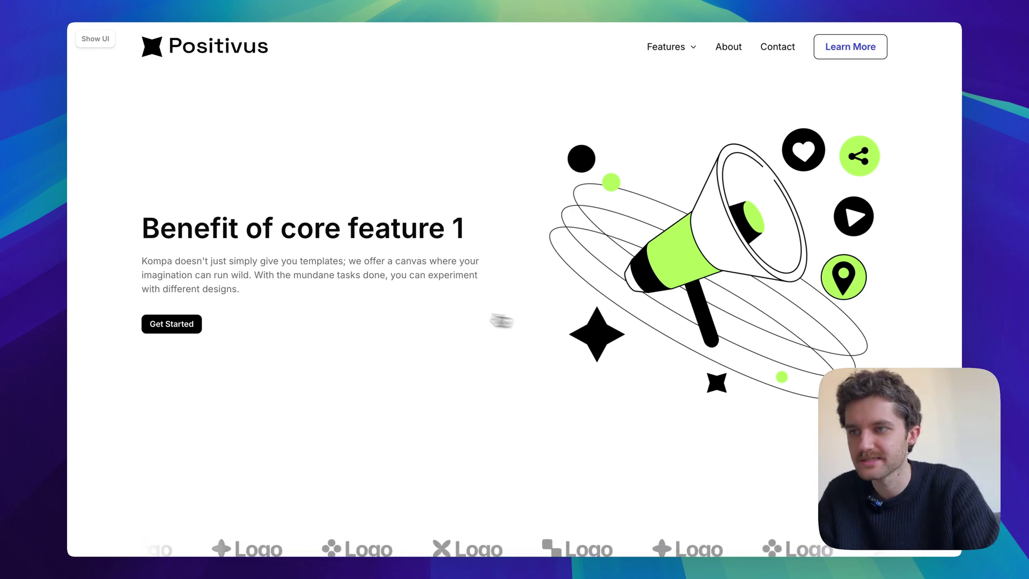
scroll(574, 330, down, 6)
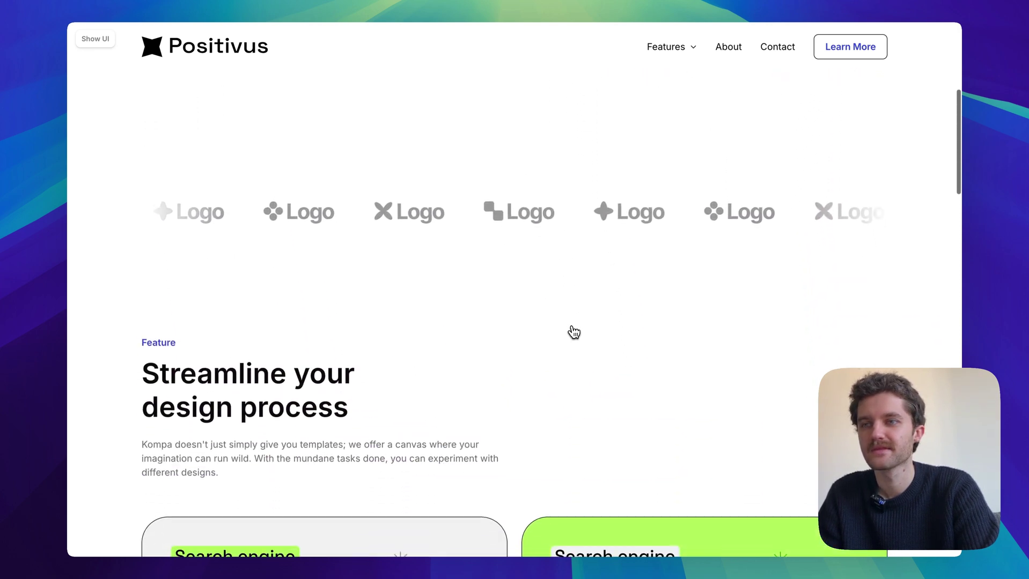
scroll(574, 333, down, 5)
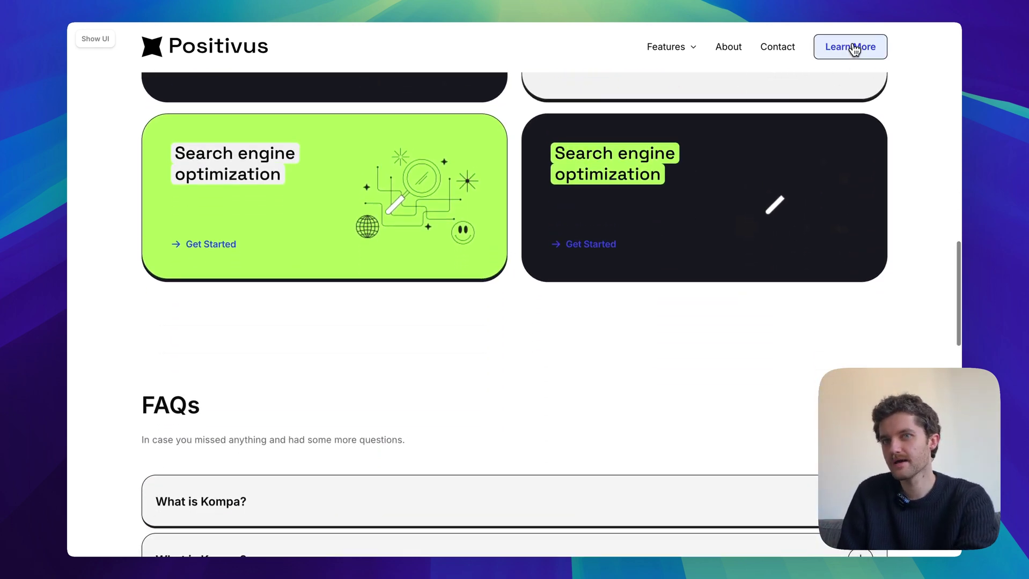
Open and collapse the What is Kompa? FAQ answers, then restore the preview toolbar.
scroll(884, 241, down, 5)
click(799, 271)
click(800, 271)
click(782, 338)
click(782, 334)
click(791, 284)
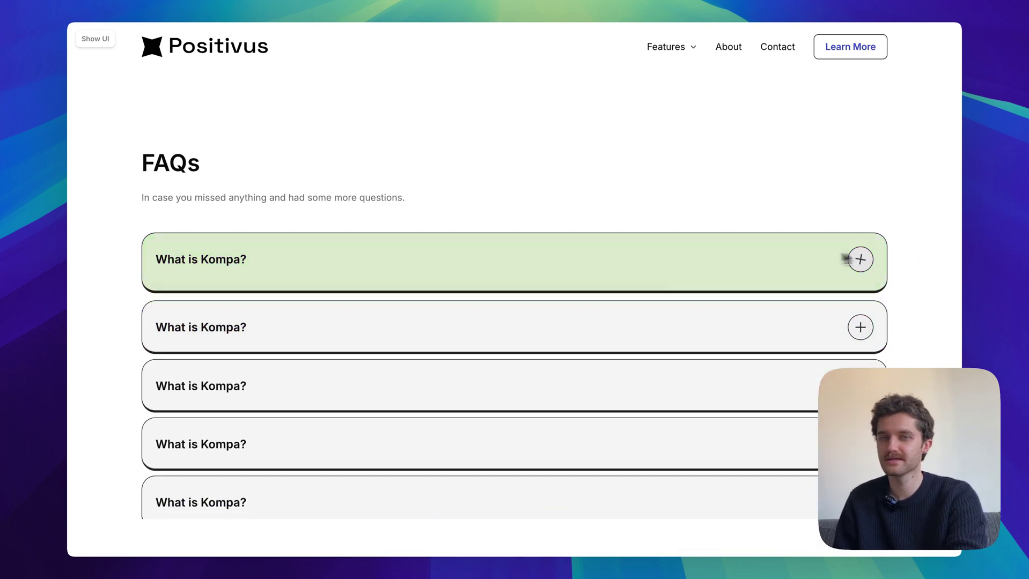
scroll(937, 325, down, 2)
scroll(939, 328, down, 12)
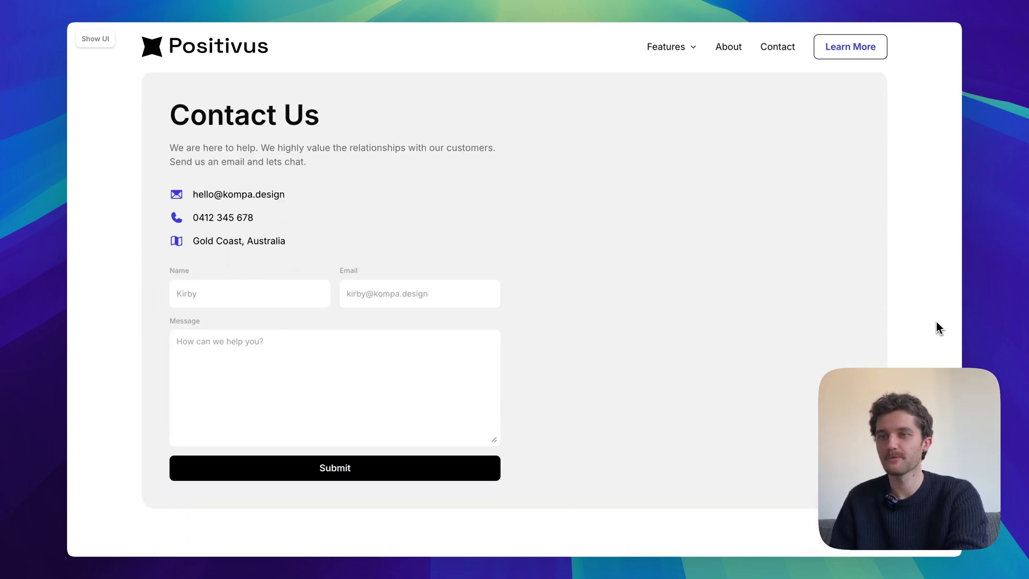
scroll(934, 329, down, 3)
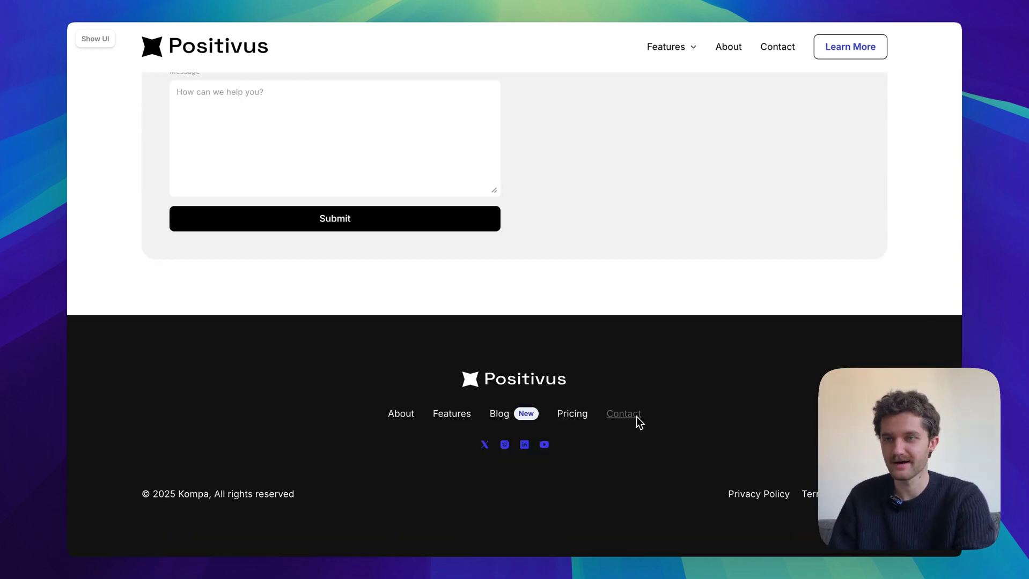
scroll(671, 252, up, 20)
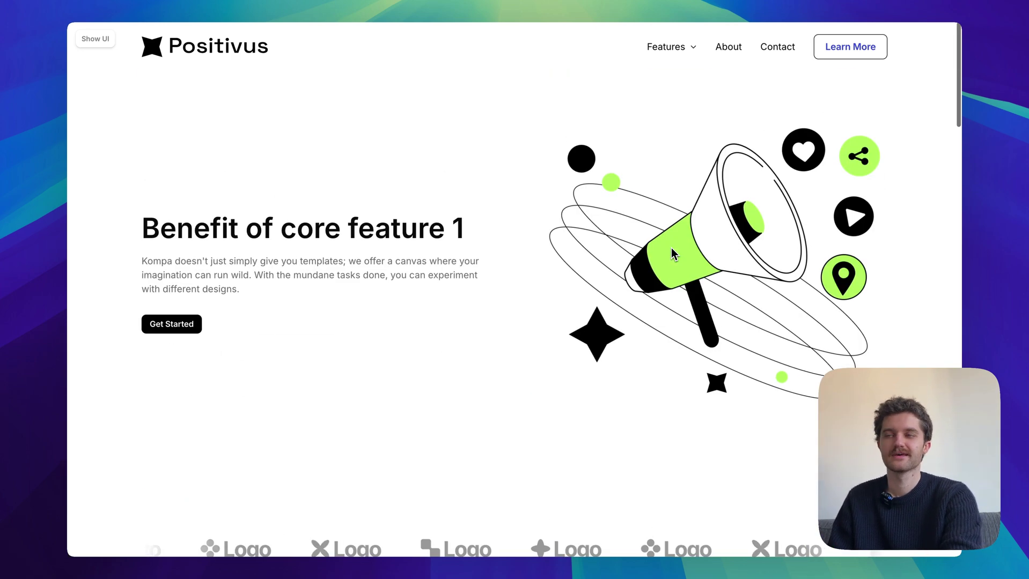
click(95, 39)
Return to the editor and open a full preview of the Desktop page.
click(83, 39)
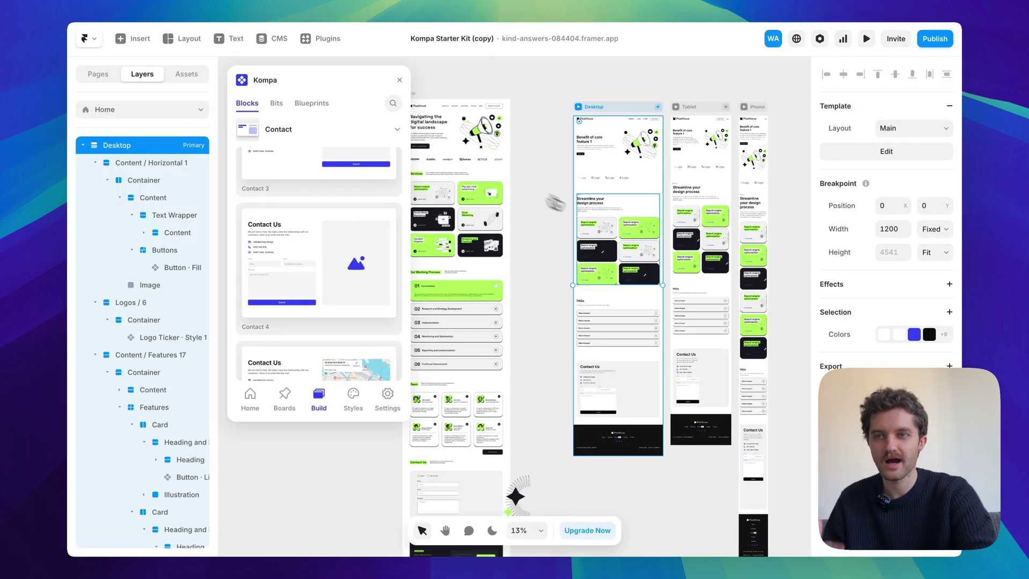
click(569, 245)
scroll(569, 245, left, 1)
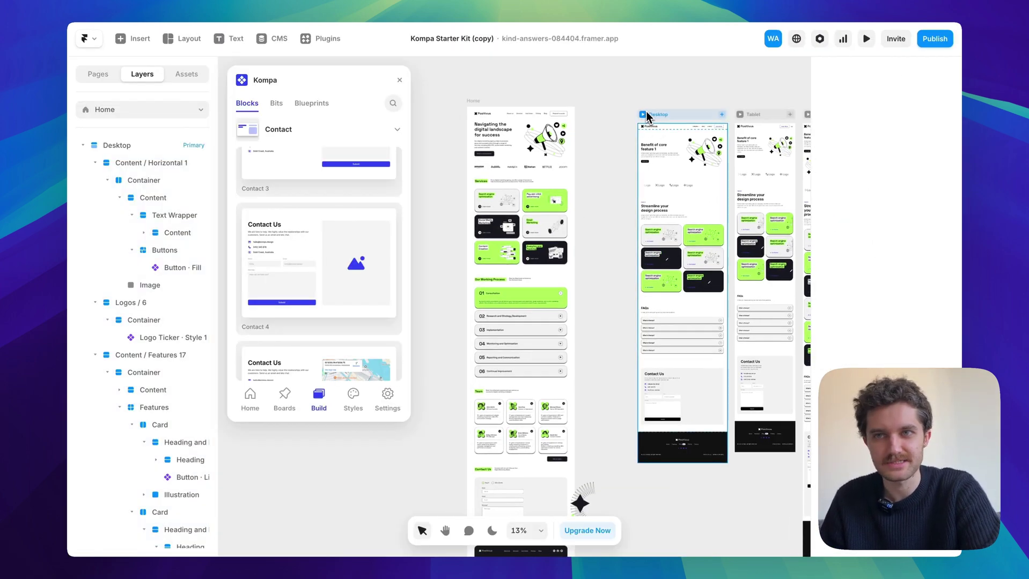
click(644, 115)
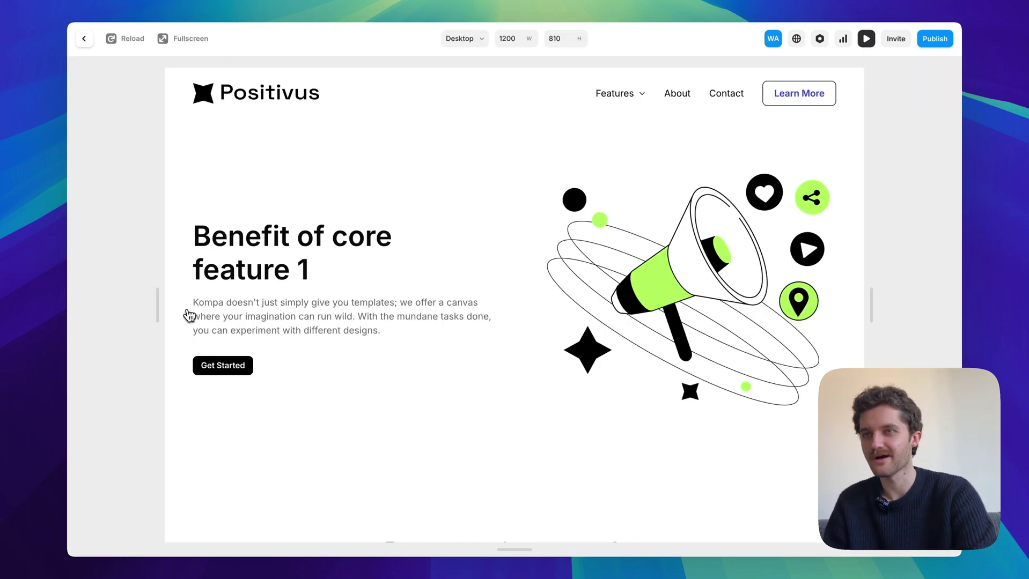
Narrow the preview to phone width and toggle the first What is Kompa? FAQ.
drag(155, 313, 582, 240)
scroll(546, 277, down, 10)
scroll(538, 236, down, 3)
scroll(538, 236, down, 2)
scroll(566, 303, down, 15)
scroll(582, 241, down, 20)
click(517, 144)
click(523, 157)
scroll(601, 300, down, 10)
Resize the preview between tablet and wider widths to check the layout reflow.
drag(623, 302, 668, 319)
scroll(593, 383, down, 1)
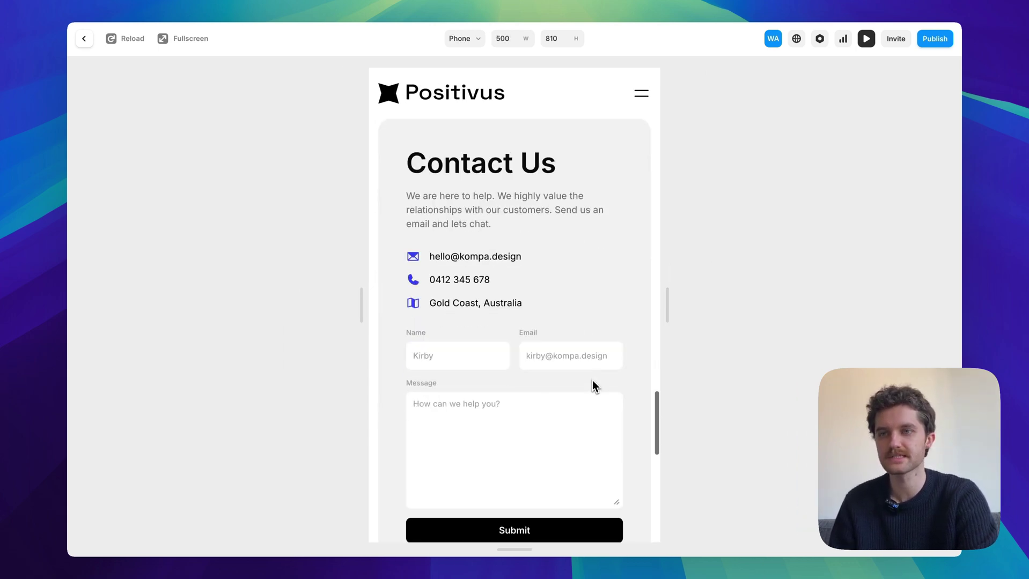
scroll(617, 308, down, 5)
drag(654, 305, 802, 312)
scroll(507, 236, up, 6)
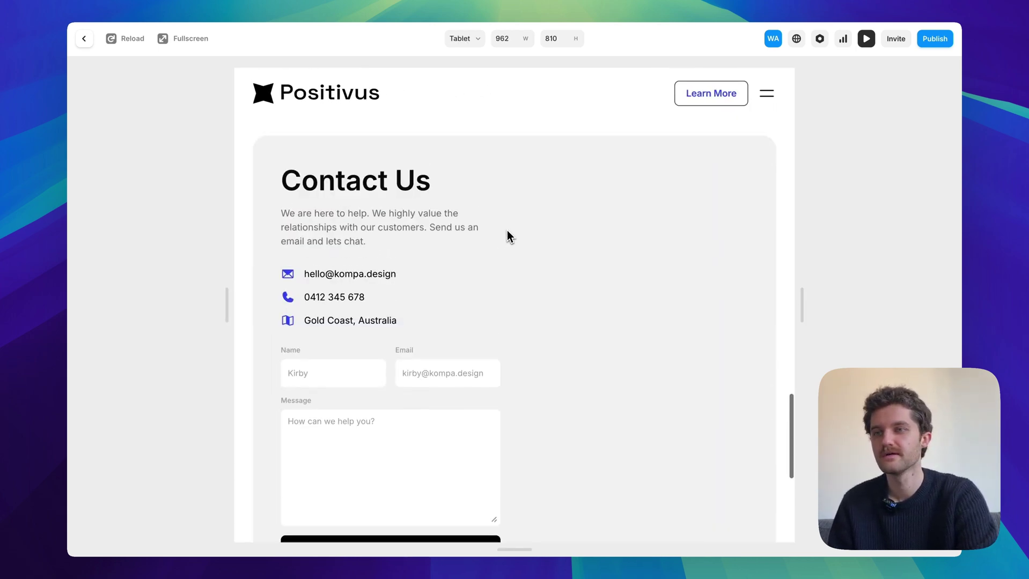
scroll(508, 236, down, 5)
scroll(507, 236, down, 3)
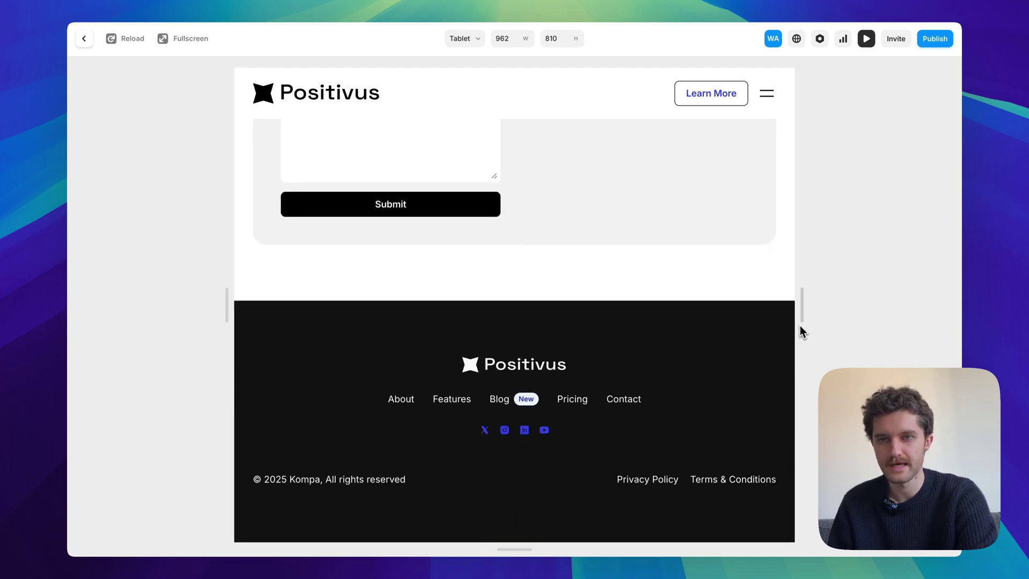
drag(803, 322, 602, 308)
scroll(579, 335, down, 10)
Open and close the mobile hamburger menu, then widen the preview back to desktop.
click(590, 95)
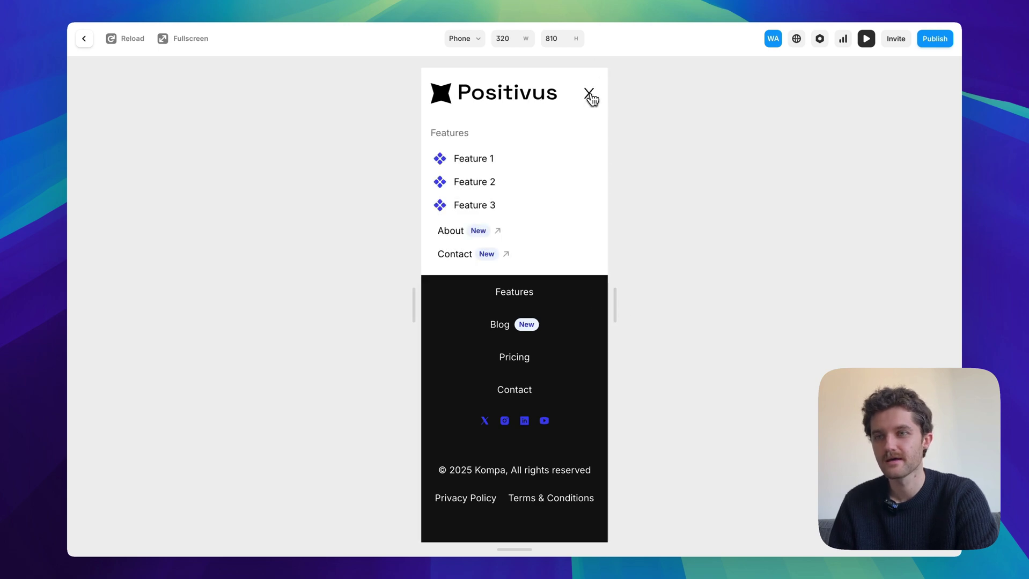
click(590, 95)
drag(613, 311, 923, 307)
Exit the preview and pan around the editor canvas.
click(83, 39)
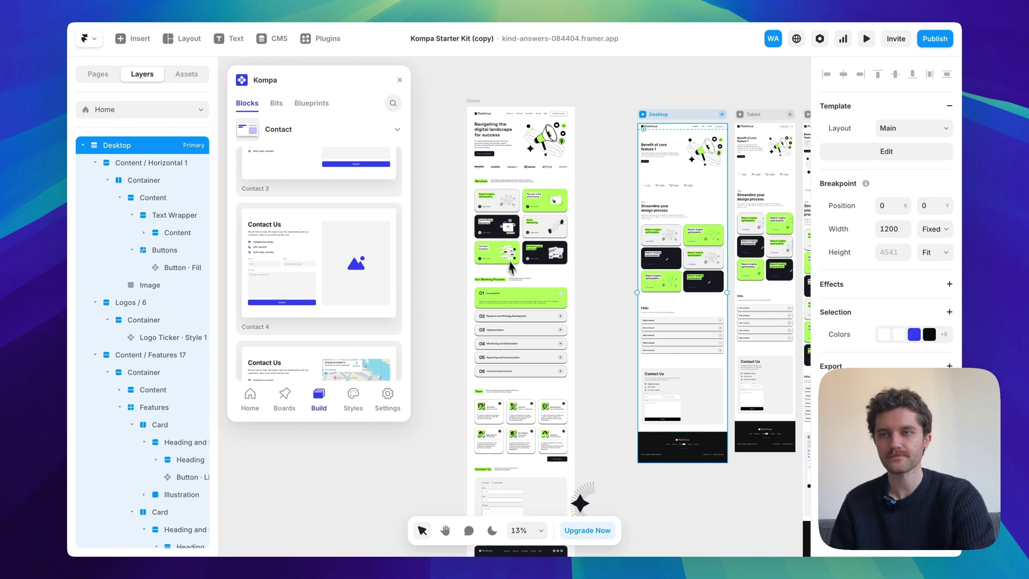
click(599, 262)
scroll(600, 262, up, 5)
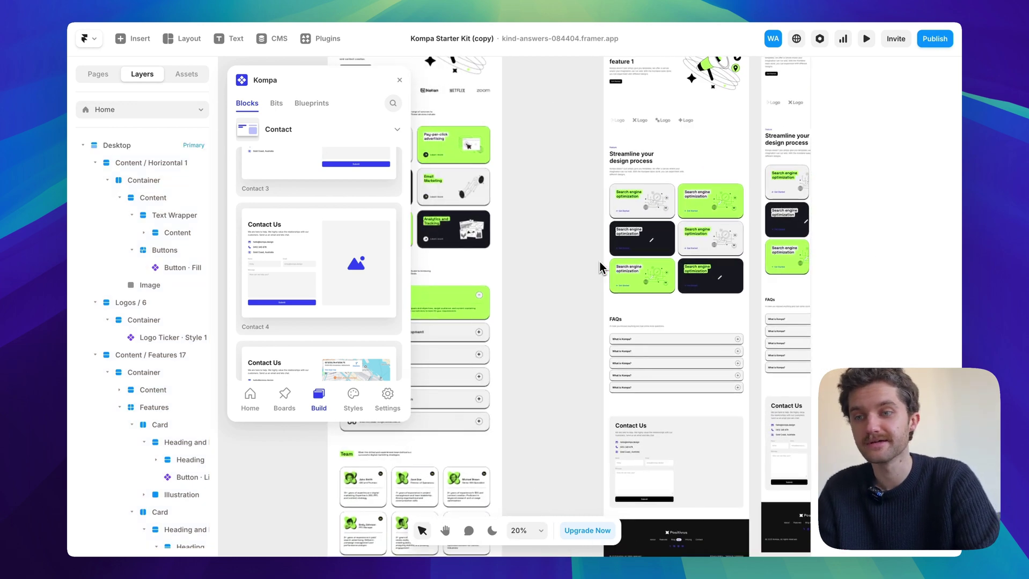
scroll(600, 267, down, 4)
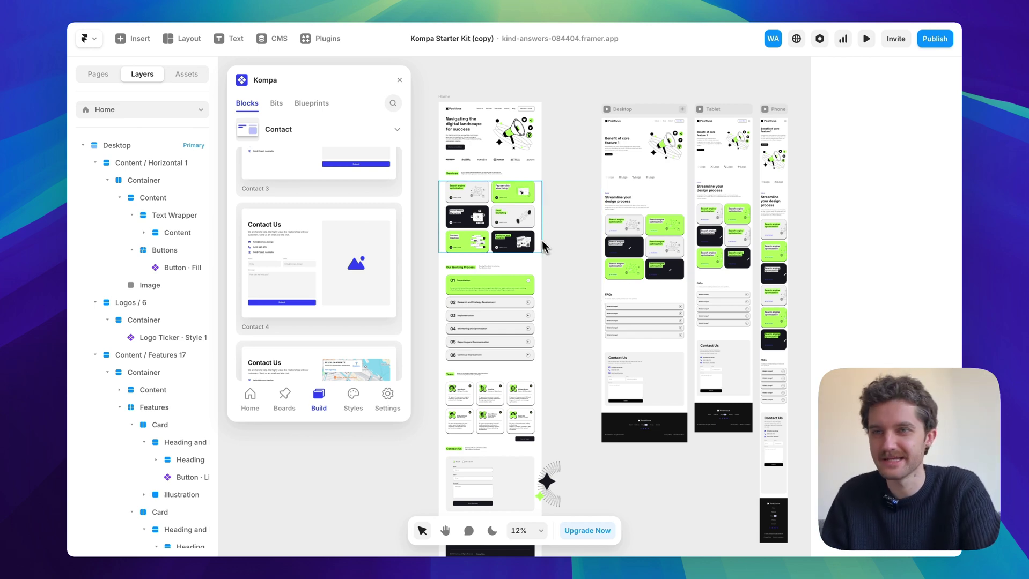
scroll(570, 242, up, 3)
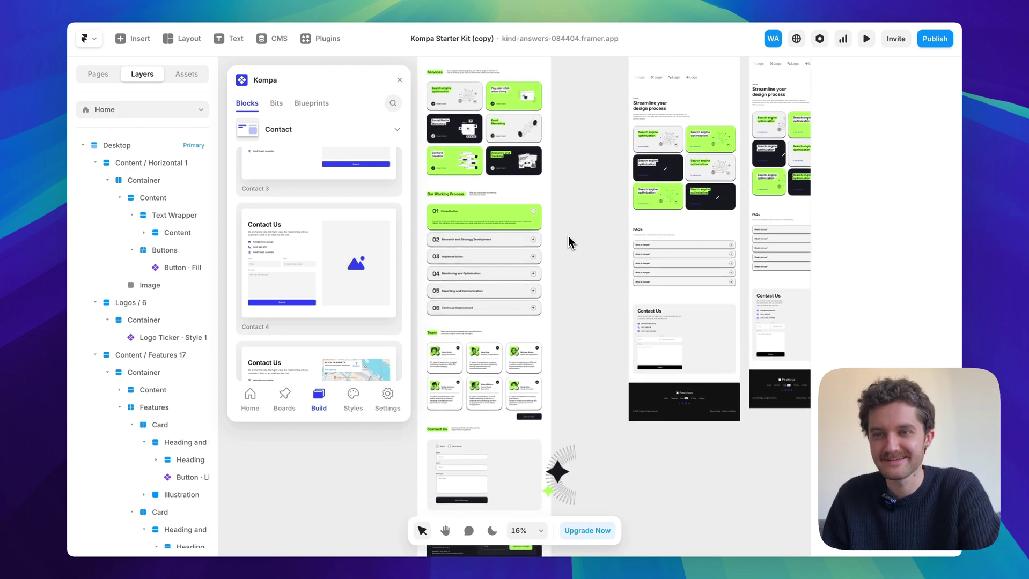
scroll(610, 356, down, 3)
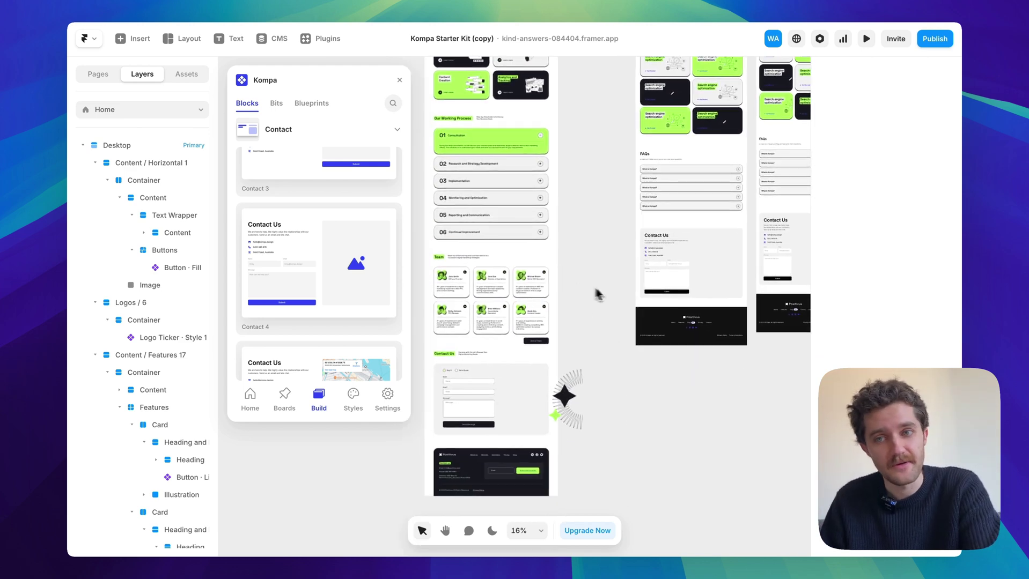
scroll(614, 322, down, 3)
scroll(617, 301, up, 1)
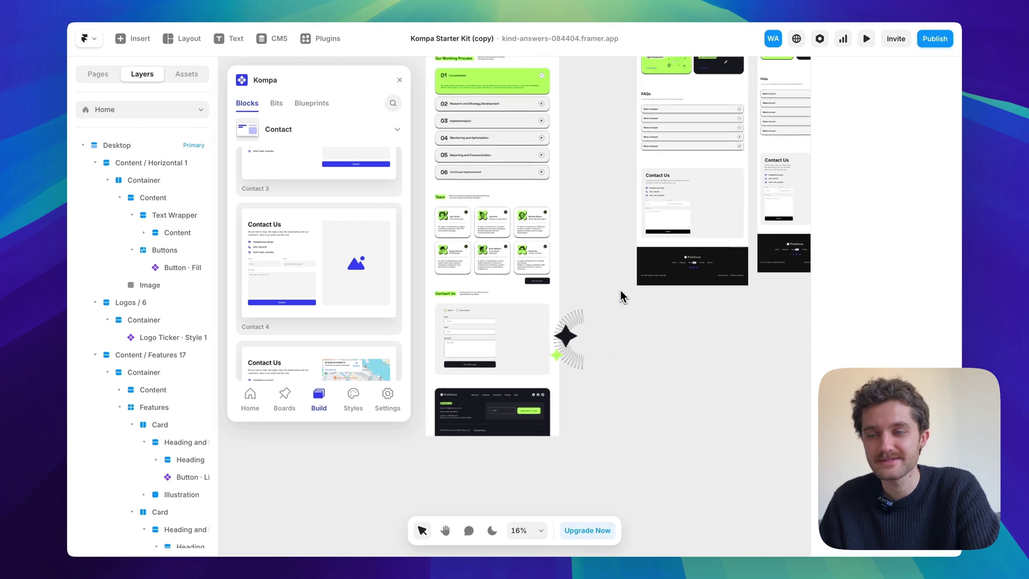
scroll(587, 329, down, 1)
Close the Kompa blocks panel to leave the Home page breakpoints on the canvas.
click(399, 80)
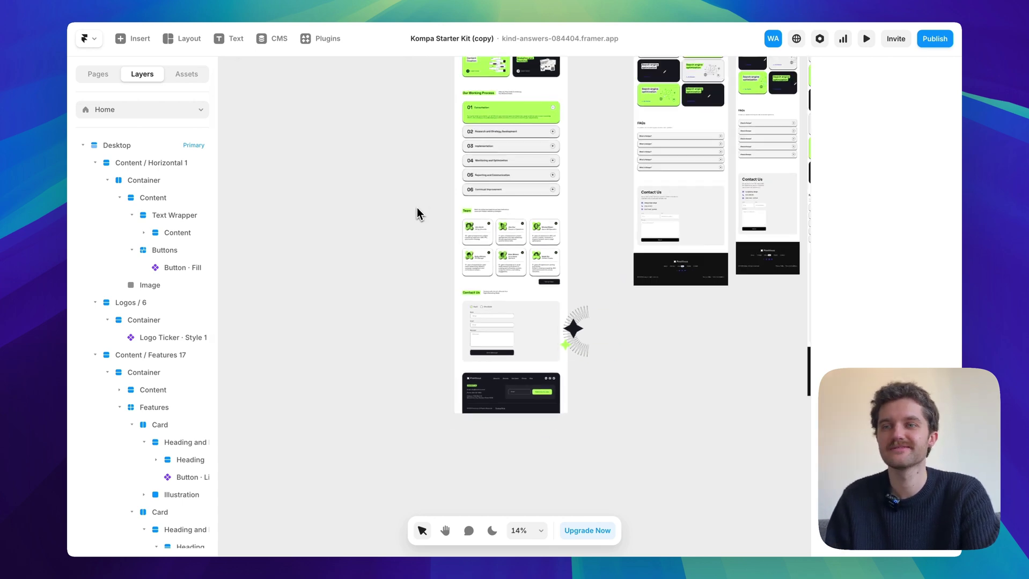
scroll(419, 214, up, 3)
scroll(419, 214, right, 2)
scroll(520, 211, up, 3)
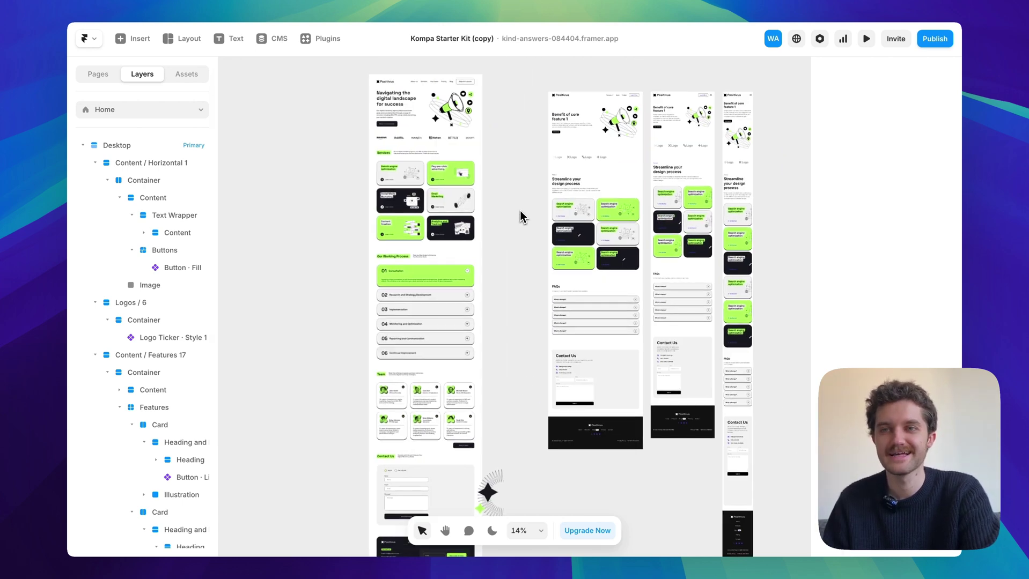
scroll(520, 211, down, 1)
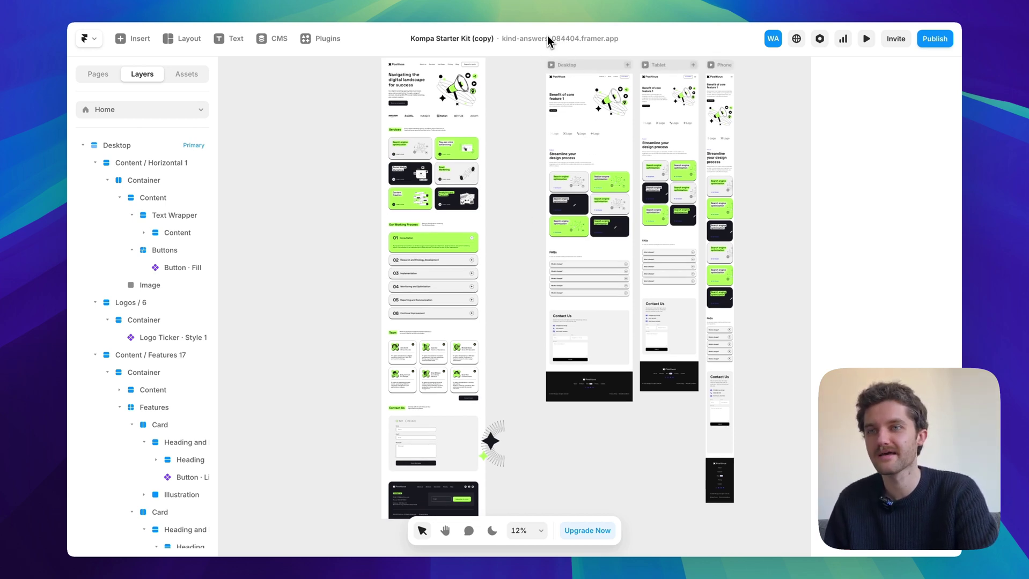
key(ctrl+Left)
key(ctrl+Right)
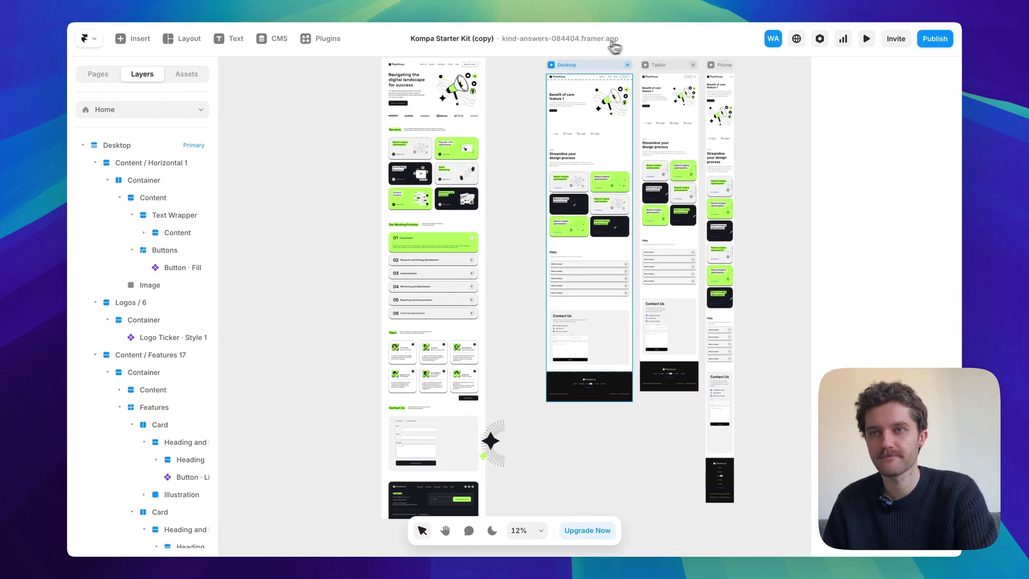
Open kind-answers-084404.framer.app in Safari, scroll to the FAQs and toggle the first one.
click(573, 42)
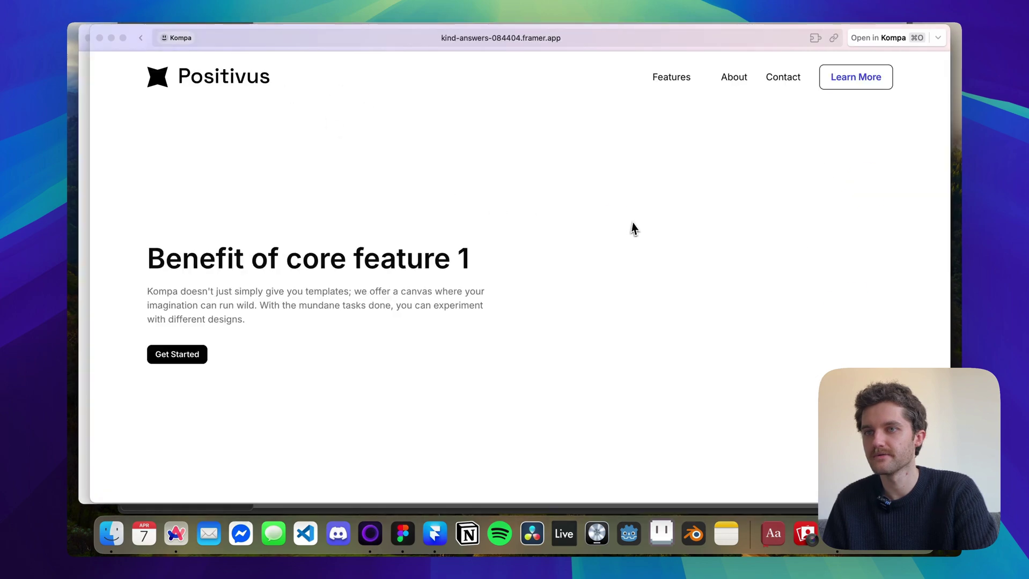
scroll(559, 248, down, 15)
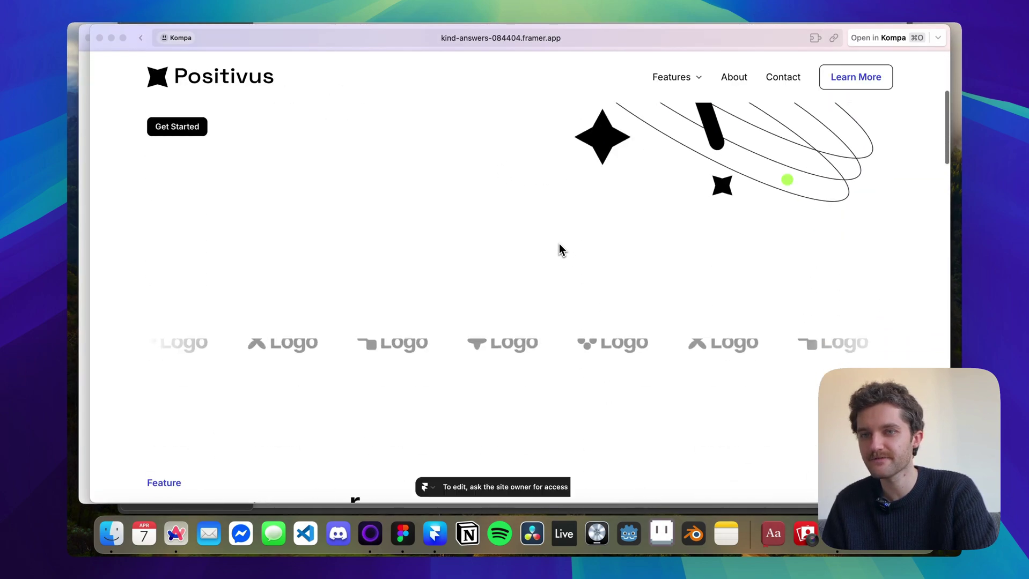
scroll(559, 249, down, 20)
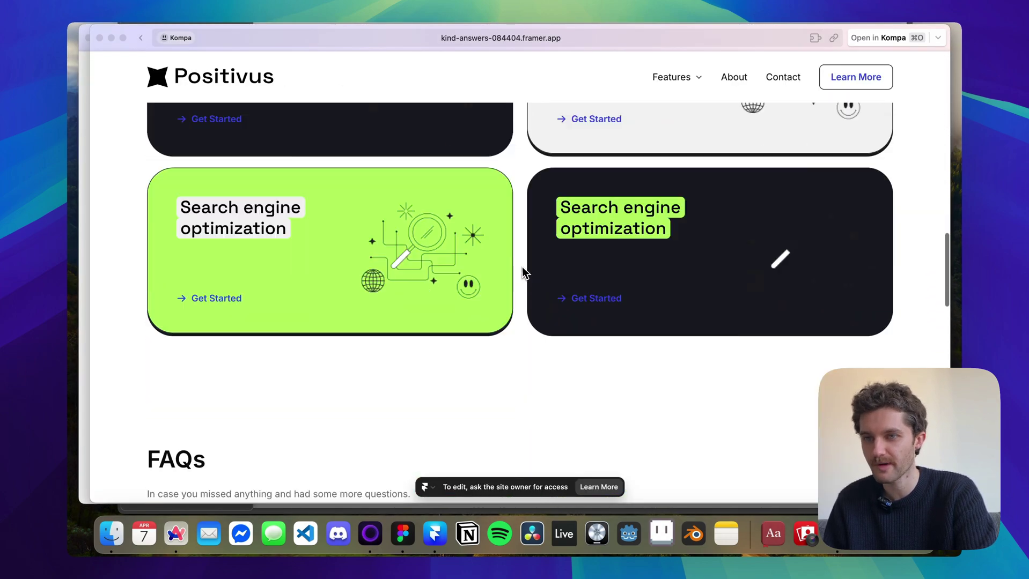
scroll(523, 273, up, 8)
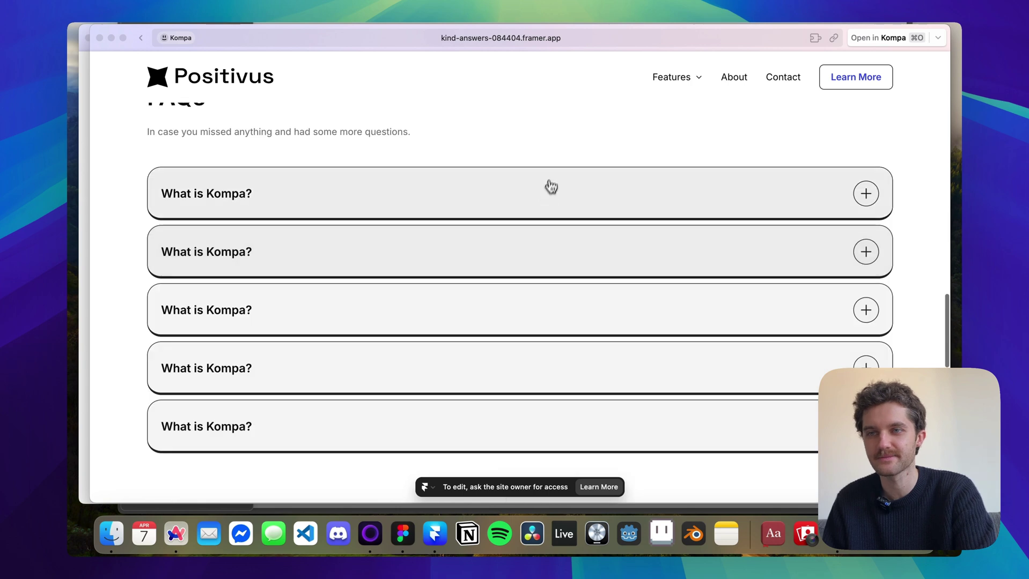
click(531, 202)
click(522, 199)
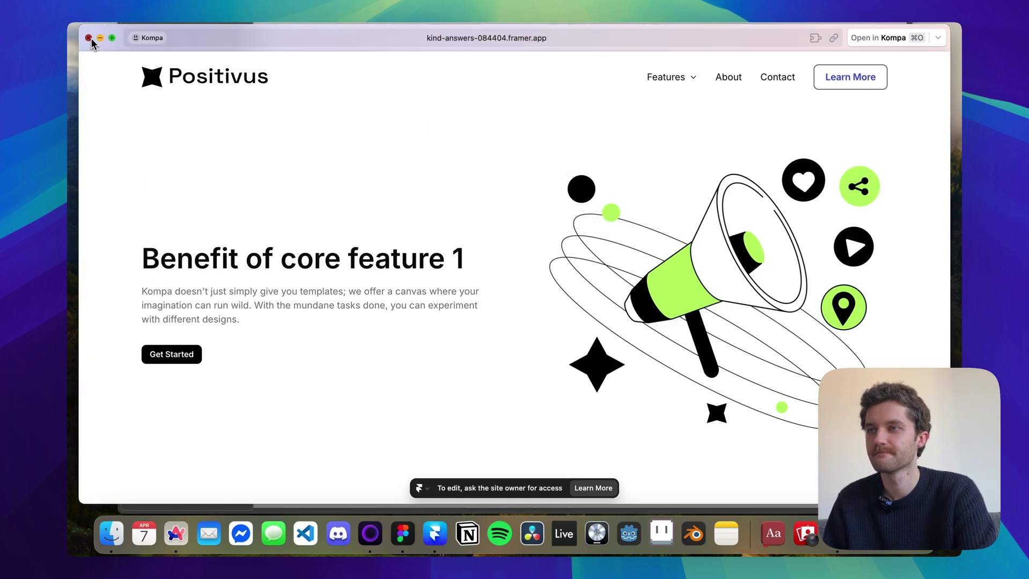
Close the Safari window showing the live site to get back to the Framer editor.
click(90, 37)
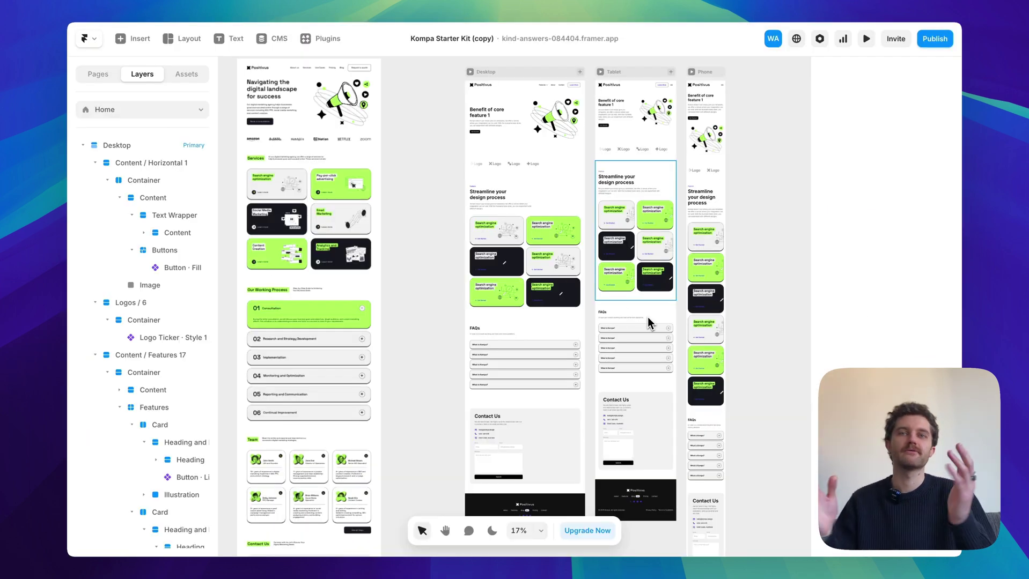